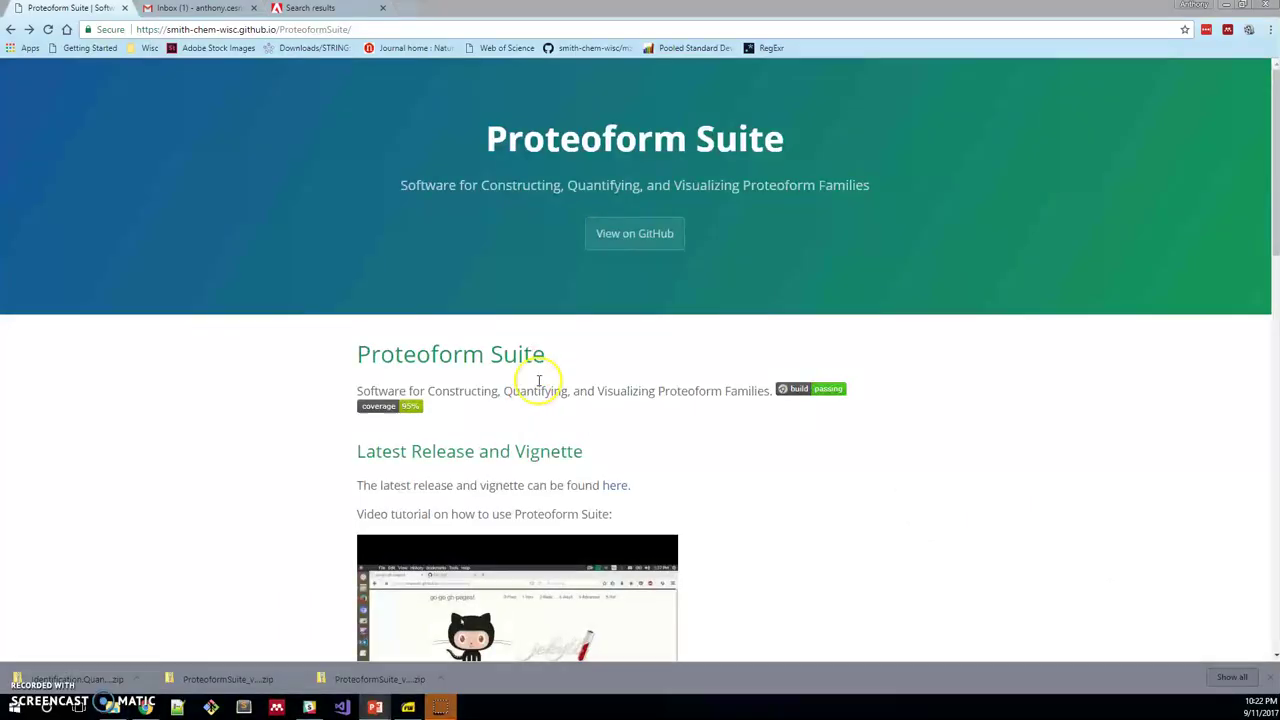
# Open the 0.2.7 release page on GitHub
pyautogui.scroll(-1, 651, 434)
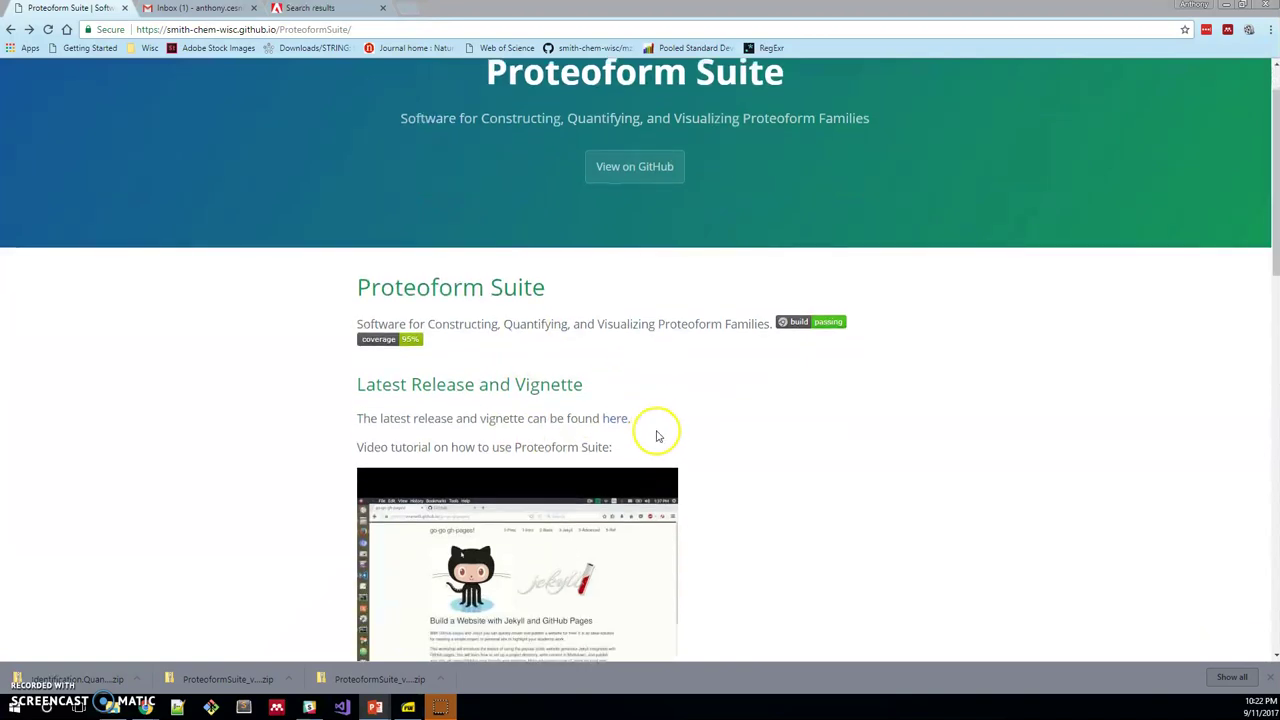
pyautogui.scroll(1, 657, 434)
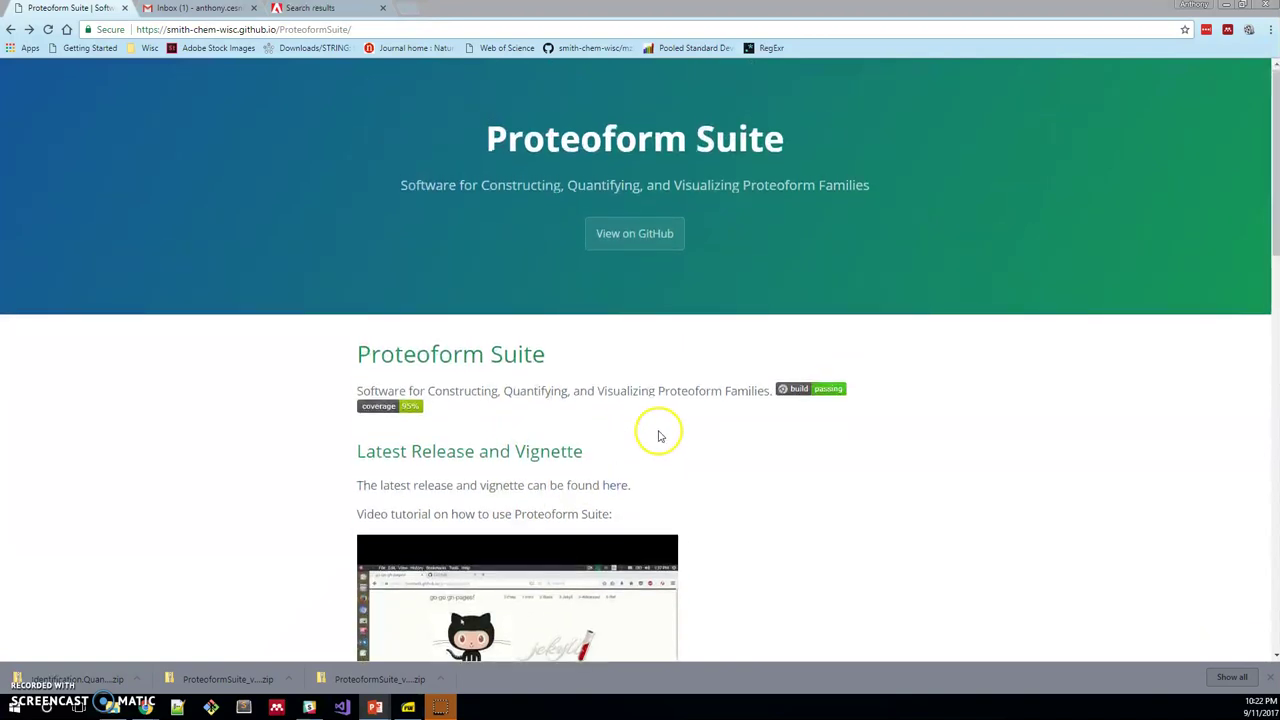
pyautogui.click(612, 488)
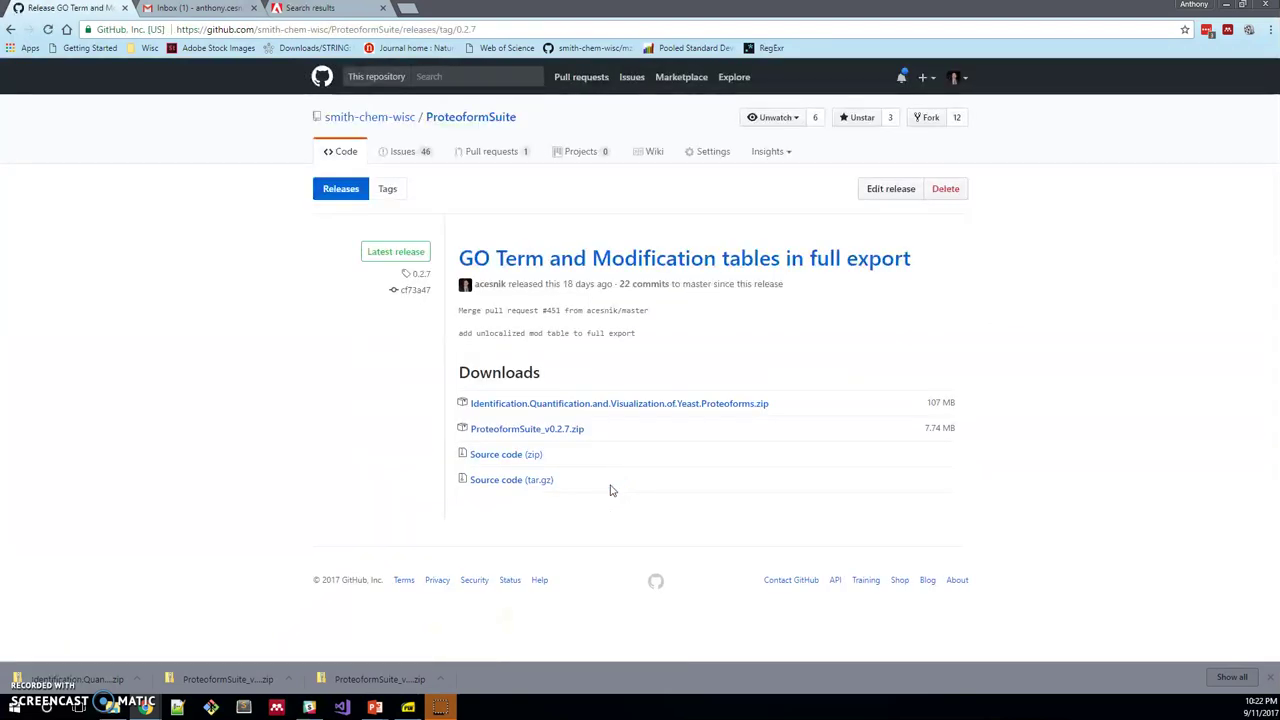
pyautogui.click(574, 403)
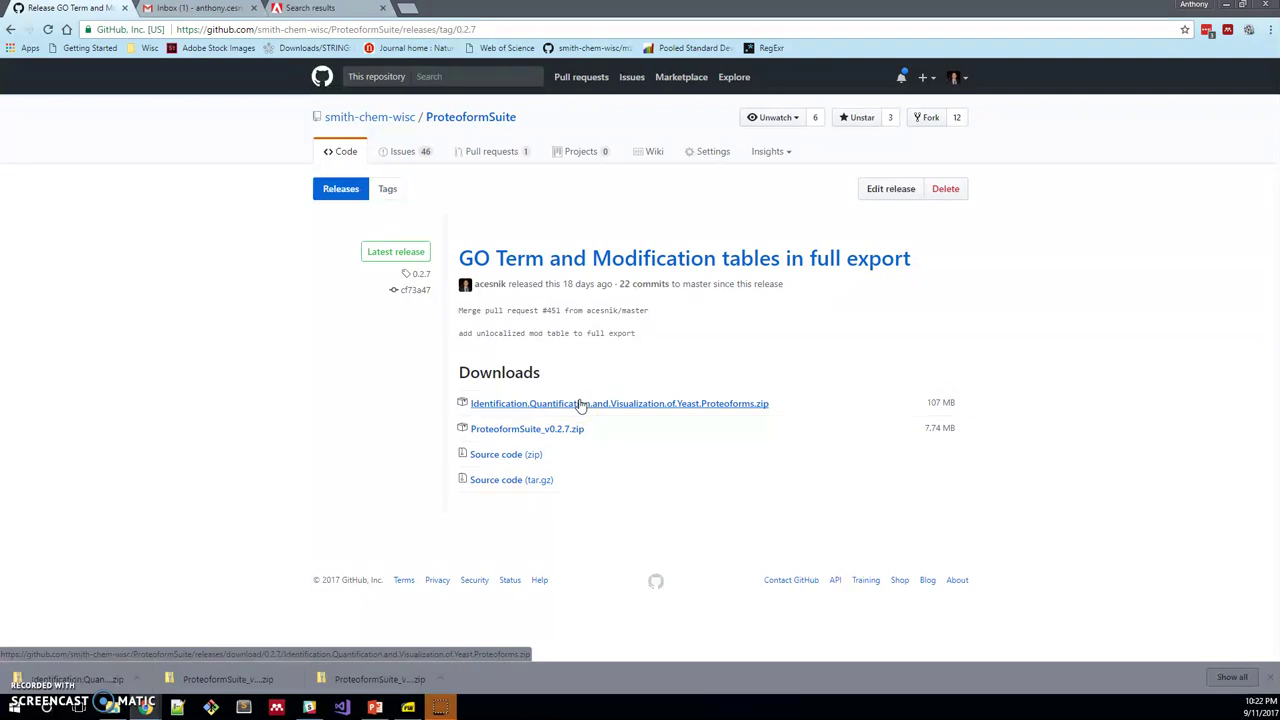
# Download ProteoformSuite_v0.2.7.zip and the Yeast Proteoforms example zip to the Desktop
pyautogui.click(568, 432)
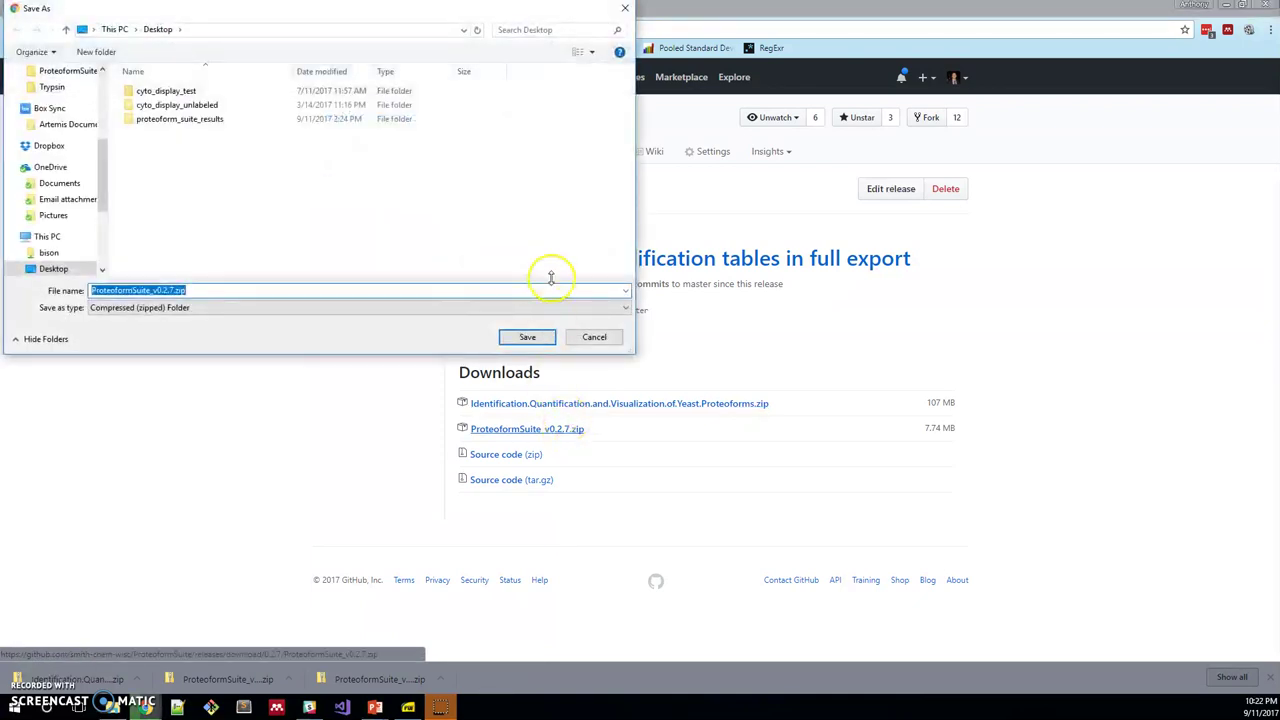
pyautogui.click(533, 338)
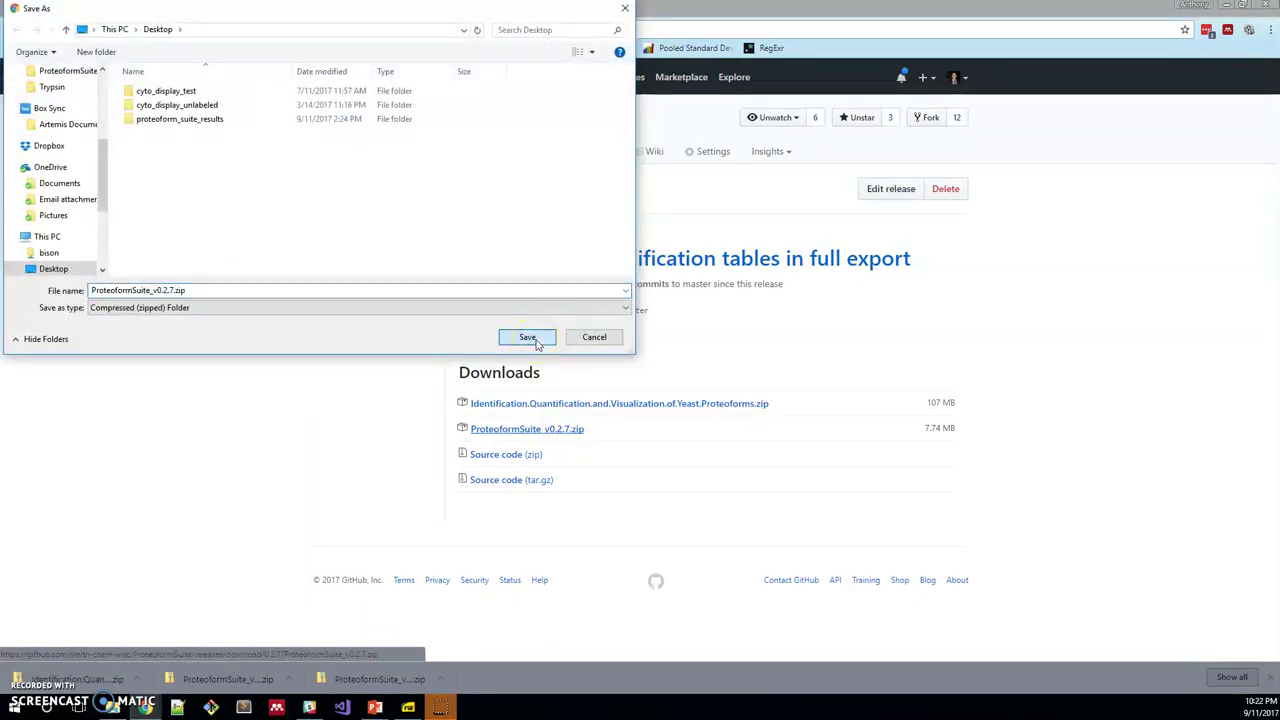
pyautogui.click(575, 404)
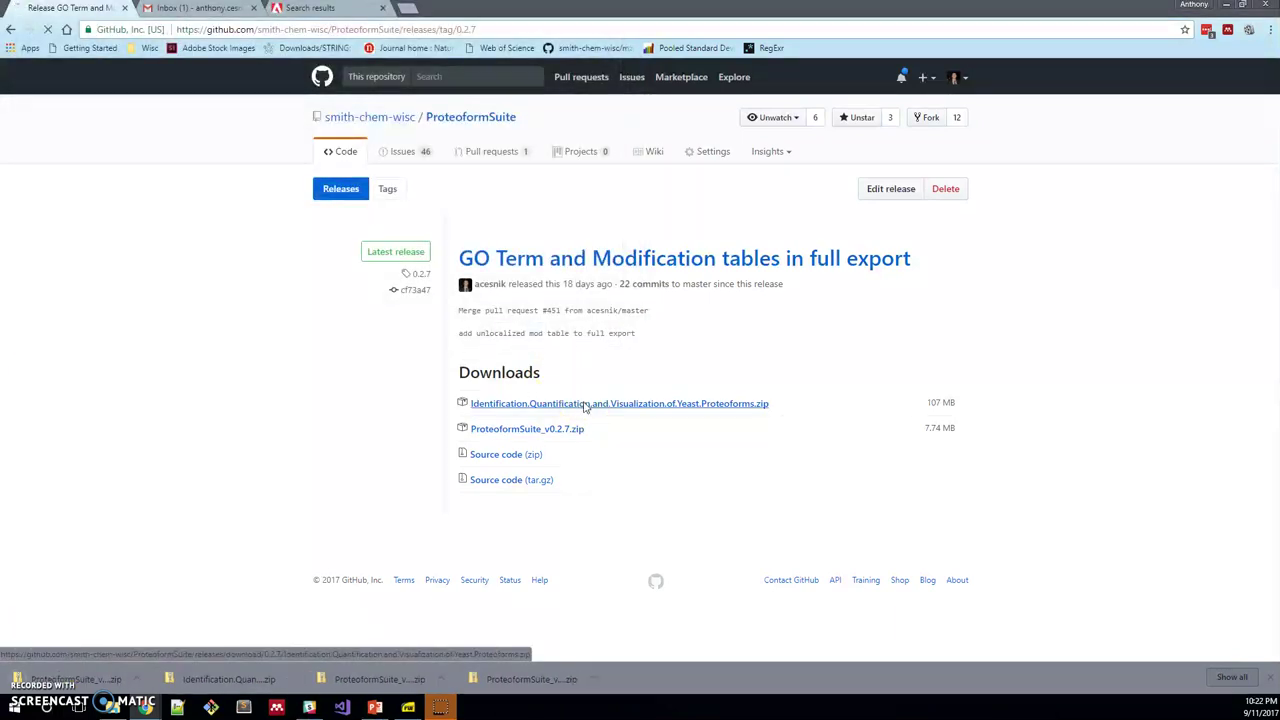
pyautogui.click(527, 336)
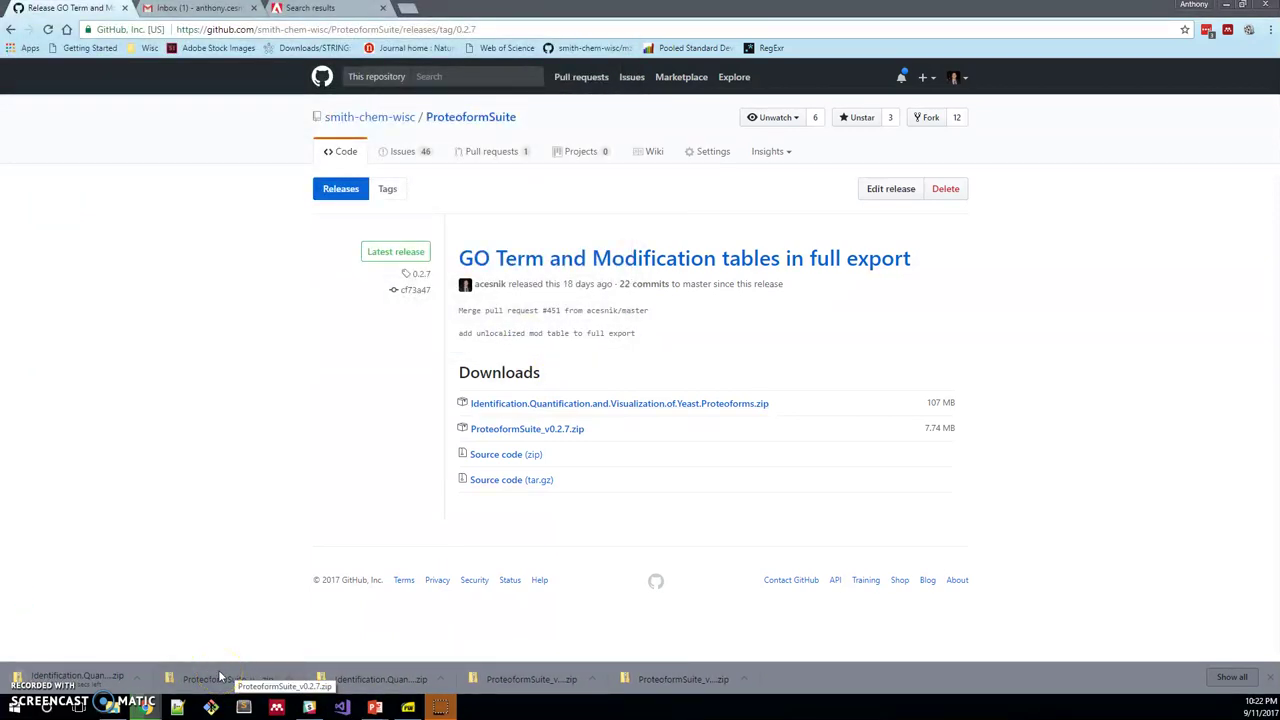
# Extract all files from ProteoformSuite_v0.2.7.zip into a Desktop folder
pyautogui.click(222, 677)
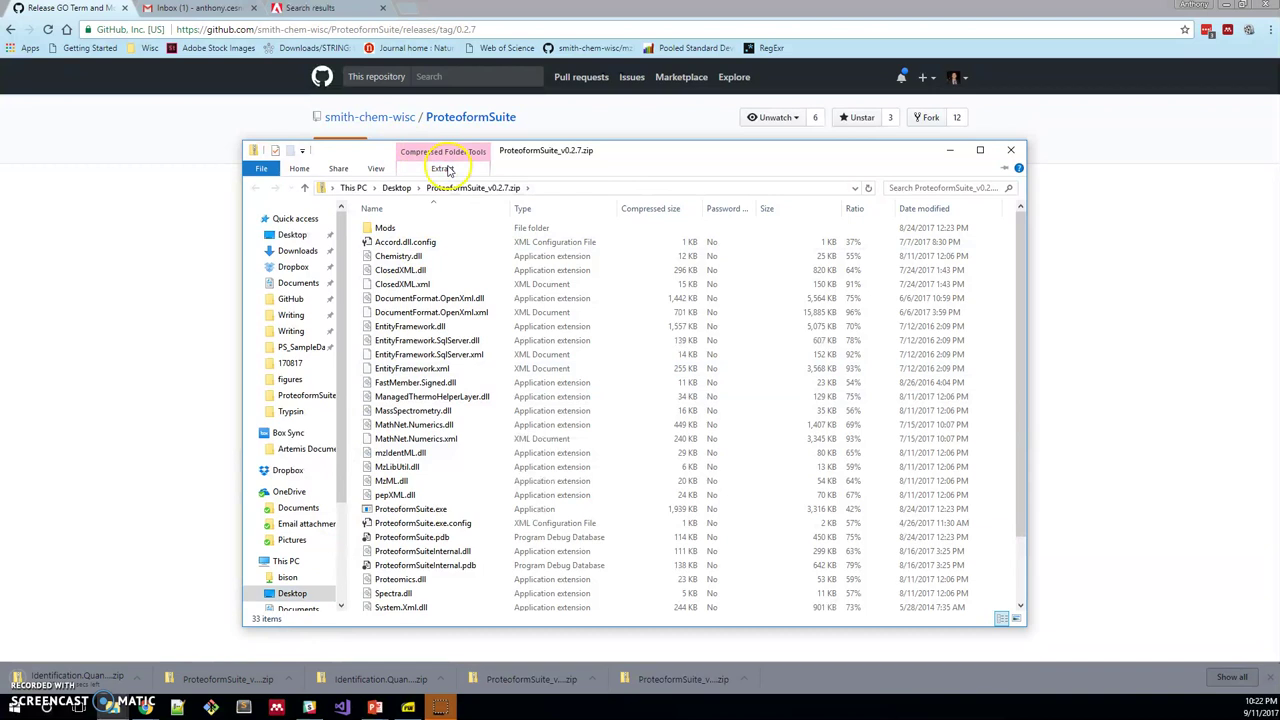
pyautogui.click(447, 170)
pyautogui.click(785, 205)
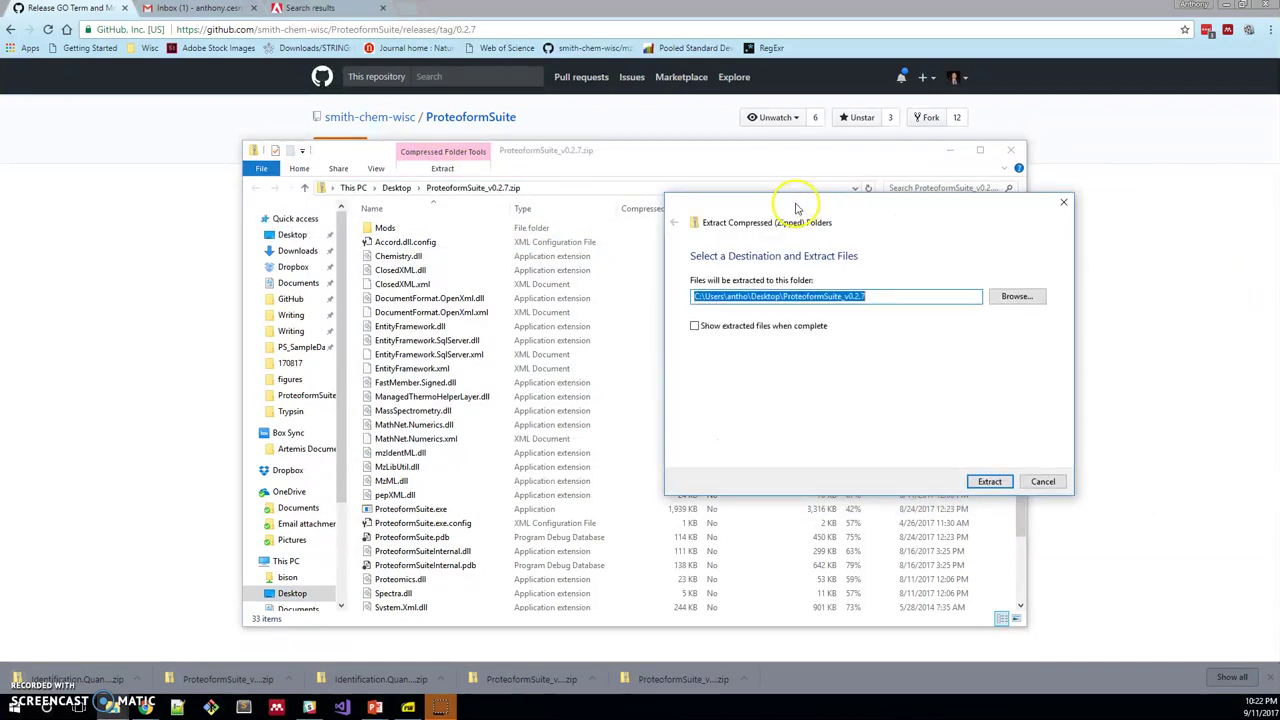
pyautogui.click(980, 481)
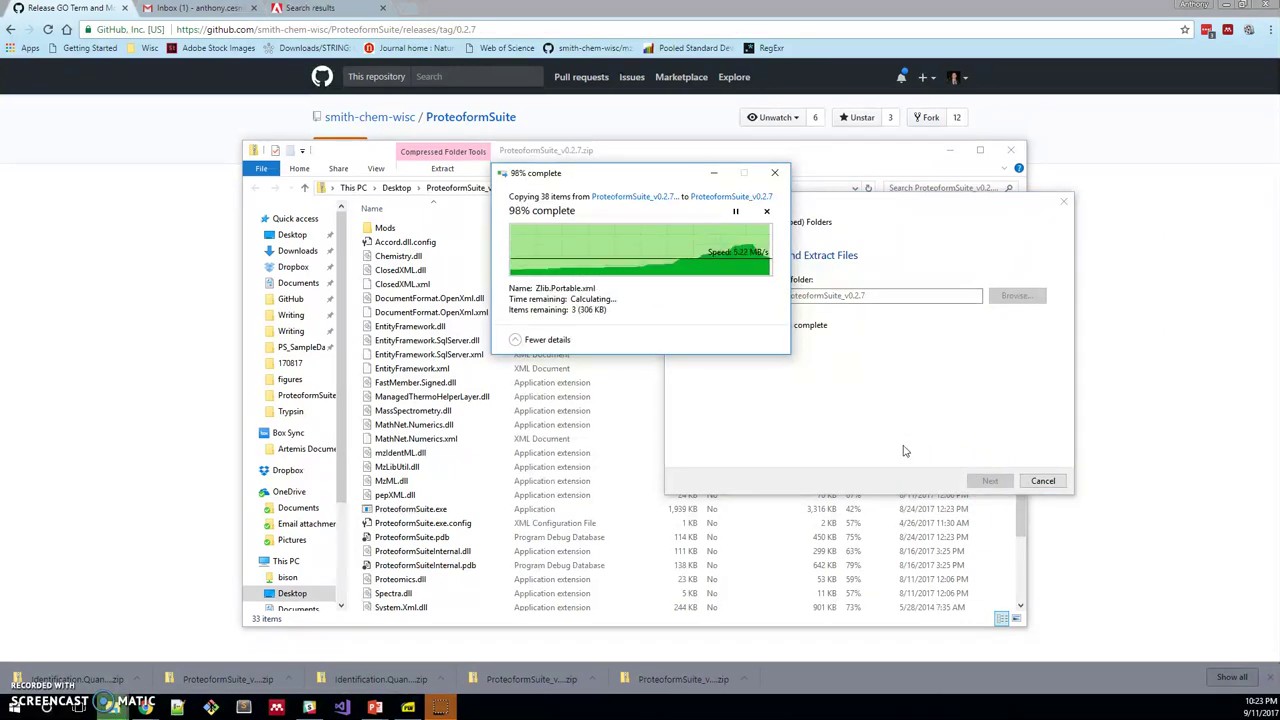
# Extract all 170 items of the Yeast Proteoforms example zip into a same-named Desktop folder
pyautogui.click(430, 189)
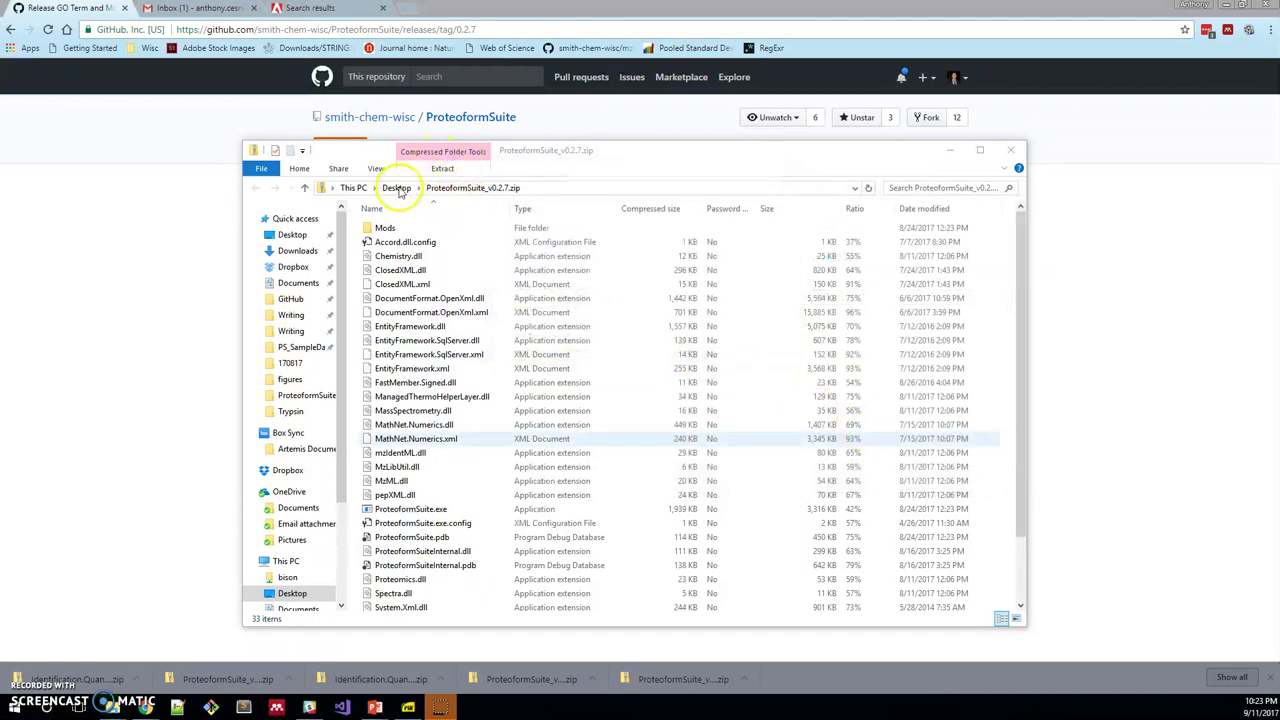
pyautogui.click(398, 188)
pyautogui.click(421, 288)
pyautogui.doubleClick(421, 288)
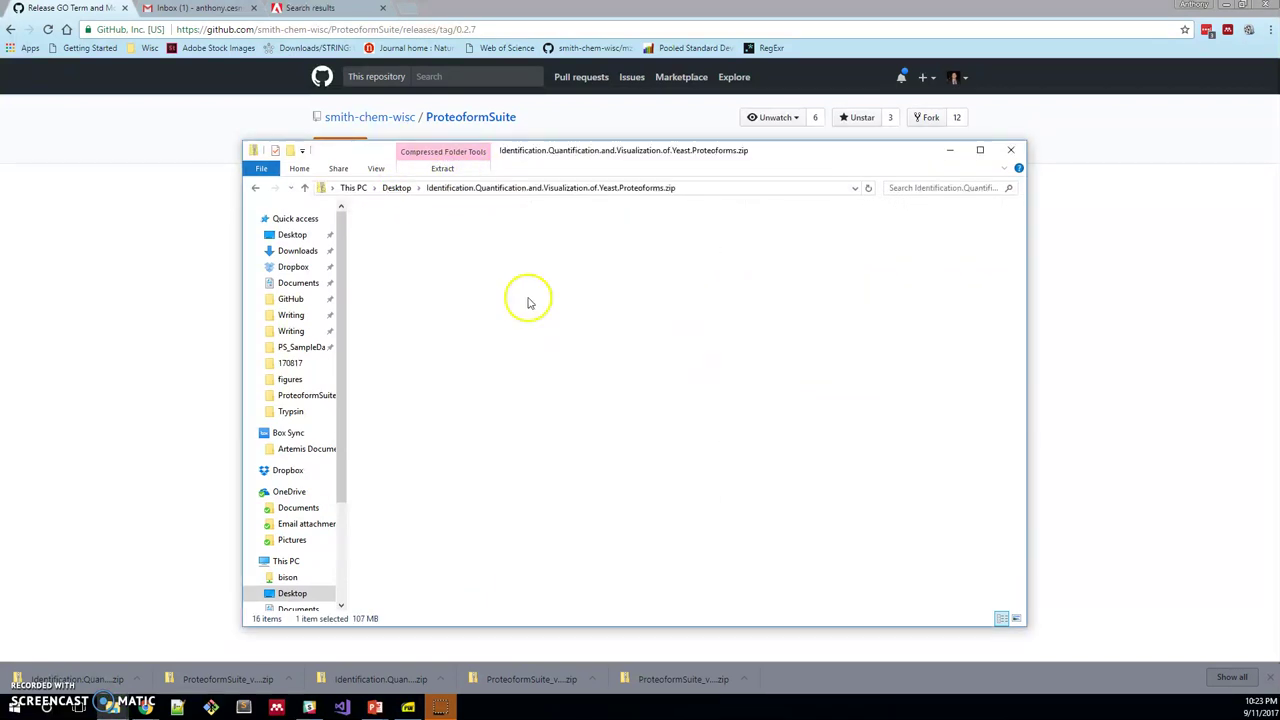
pyautogui.click(471, 172)
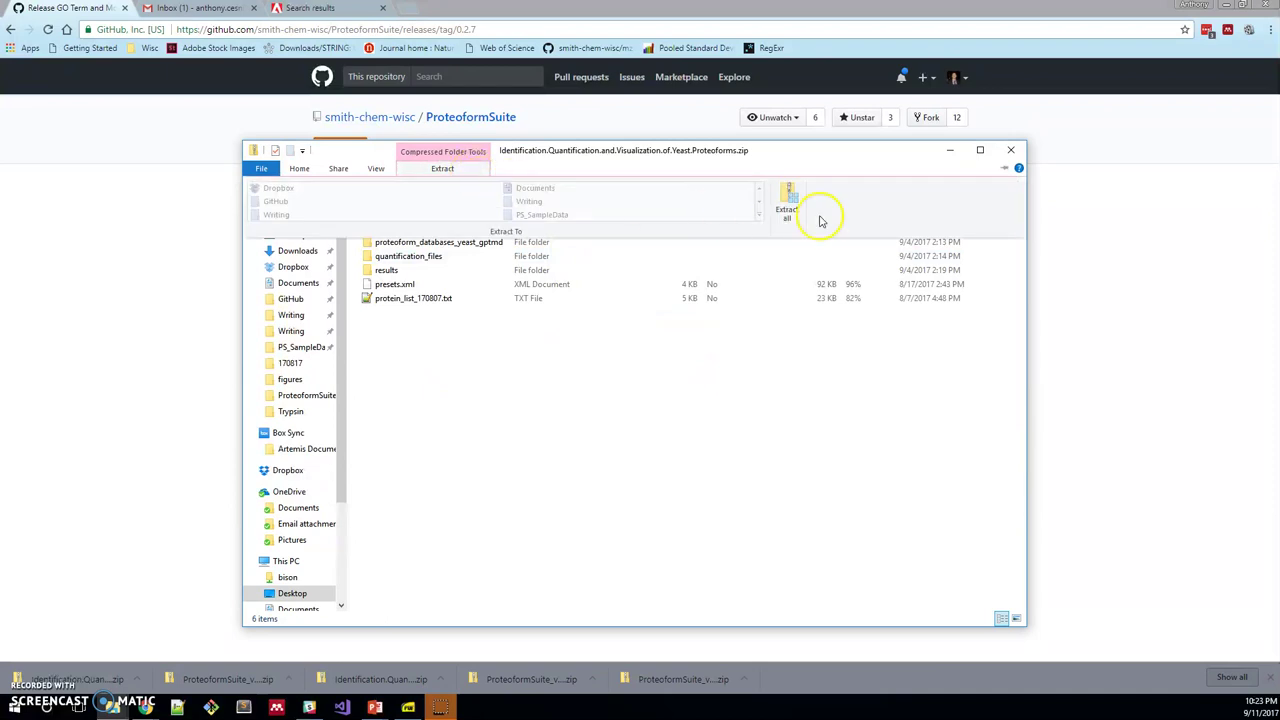
pyautogui.click(789, 200)
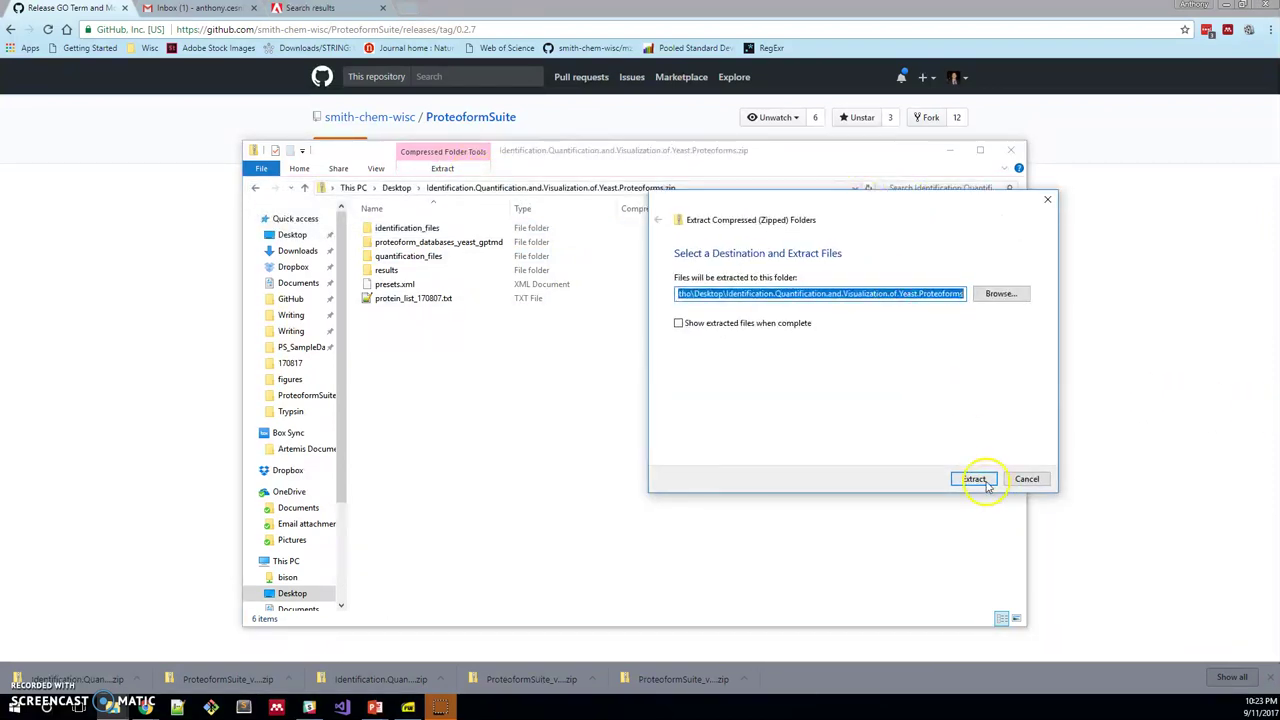
pyautogui.click(978, 480)
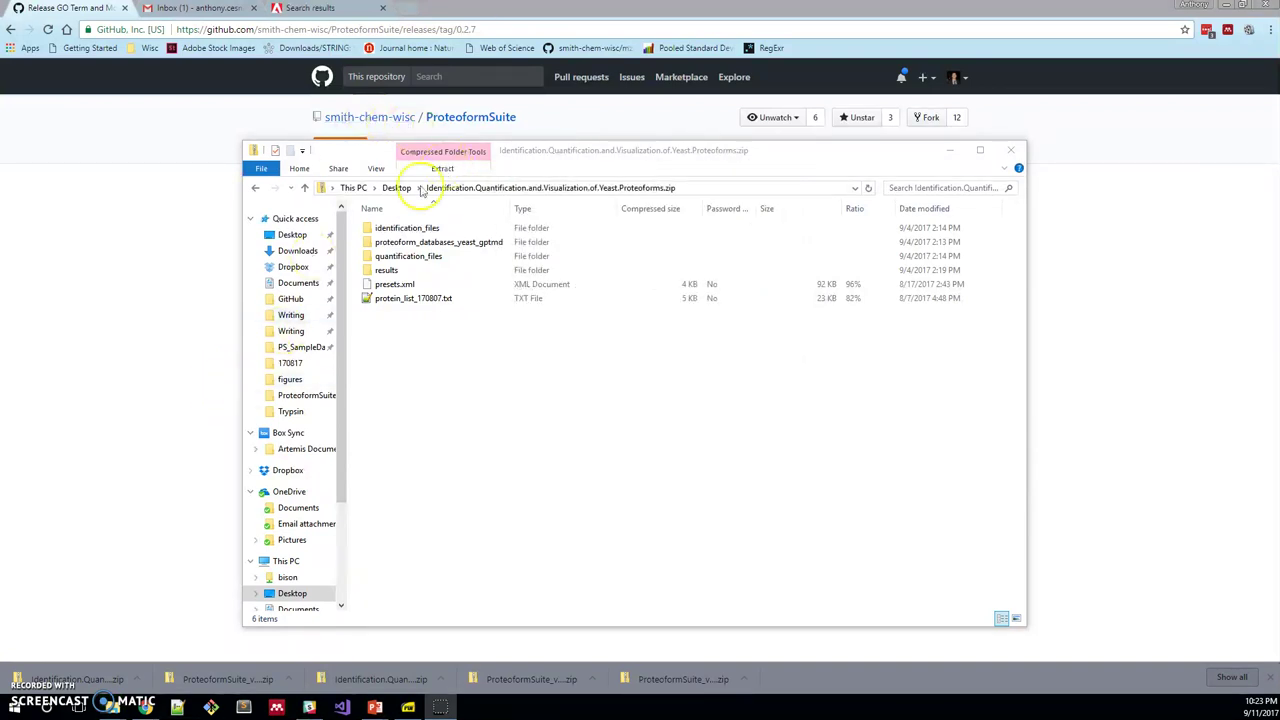
# Open the ProteoformSuite_v0.2.7 Desktop folder and select ProteoformSuite.exe
pyautogui.click(400, 190)
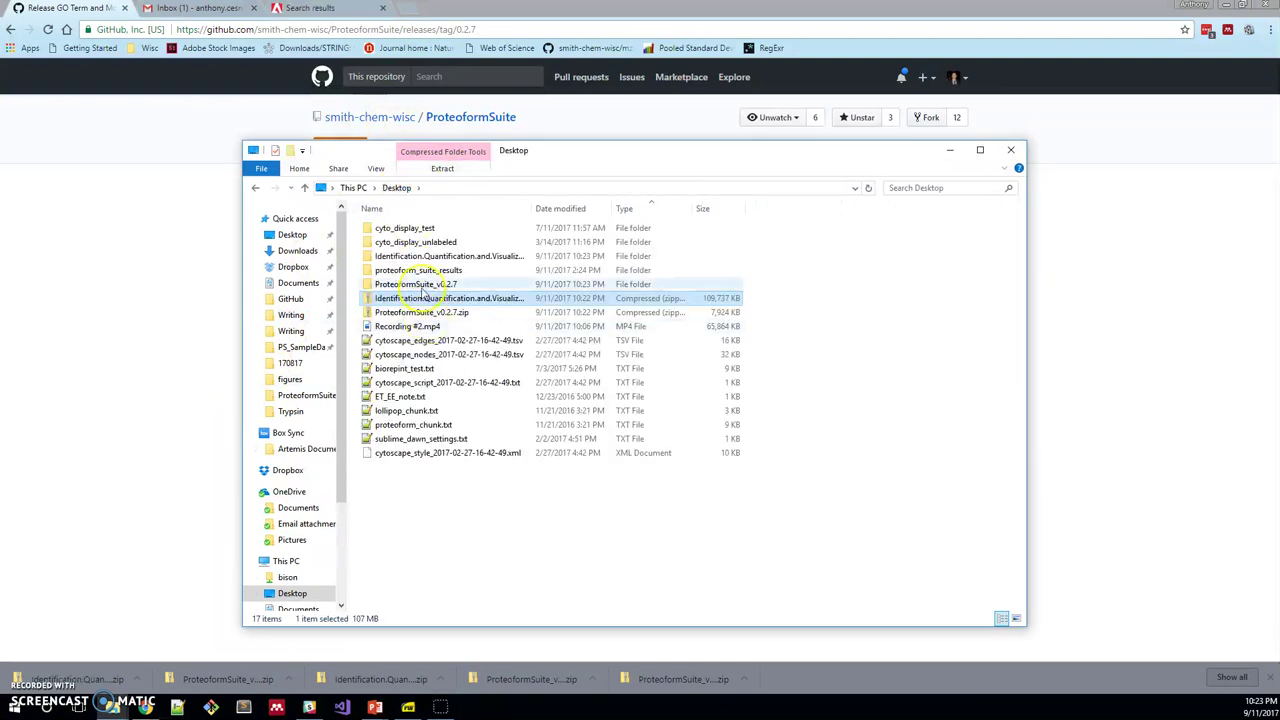
pyautogui.doubleClick(424, 286)
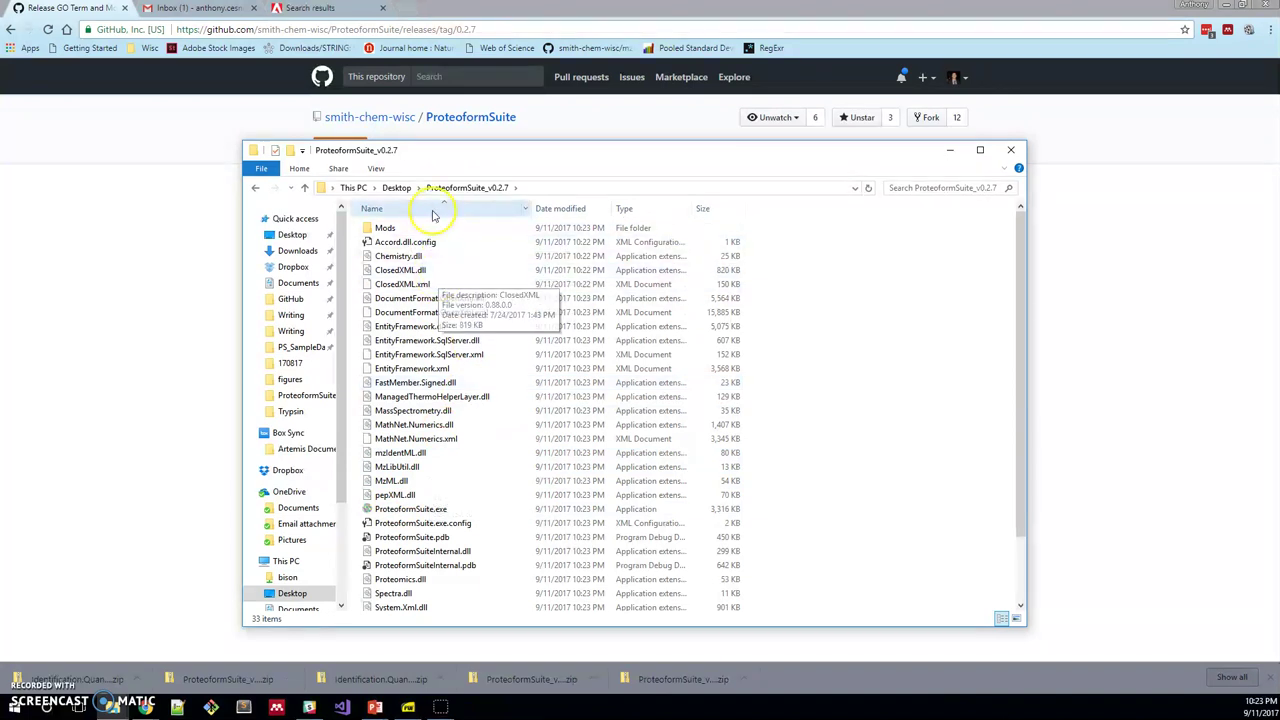
pyautogui.click(397, 188)
pyautogui.click(395, 313)
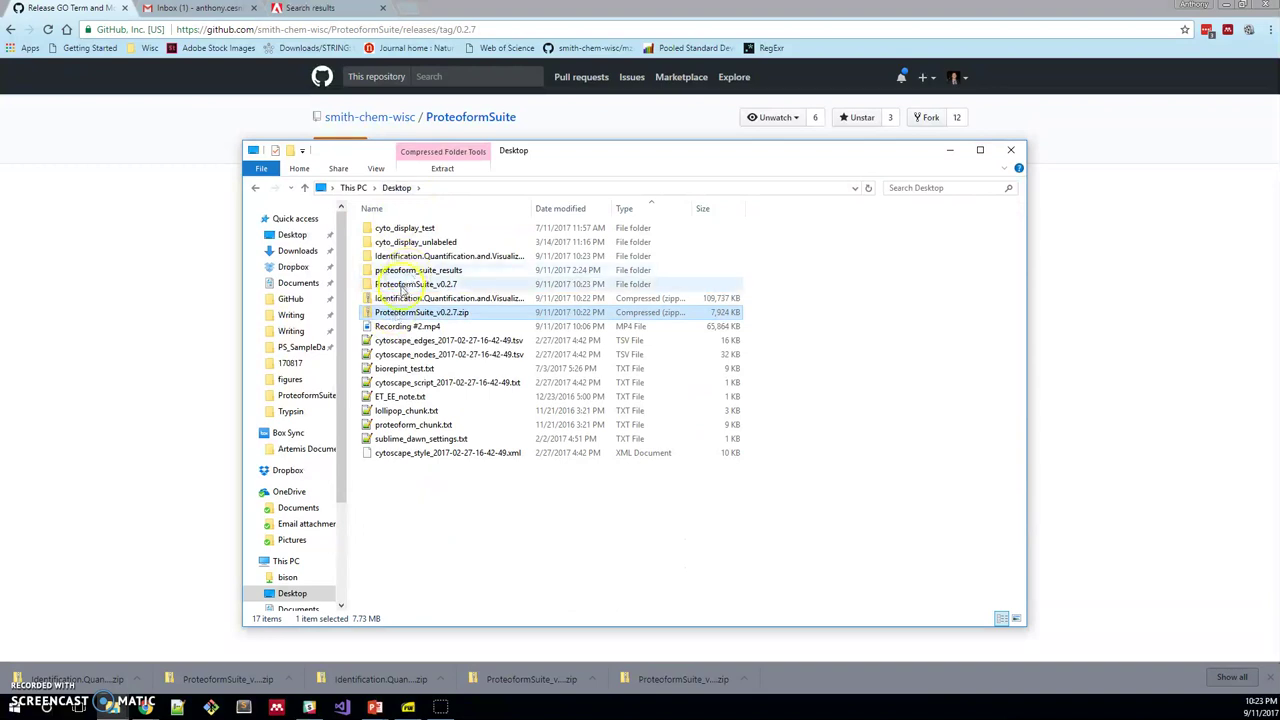
pyautogui.click(400, 285)
pyautogui.doubleClick(404, 289)
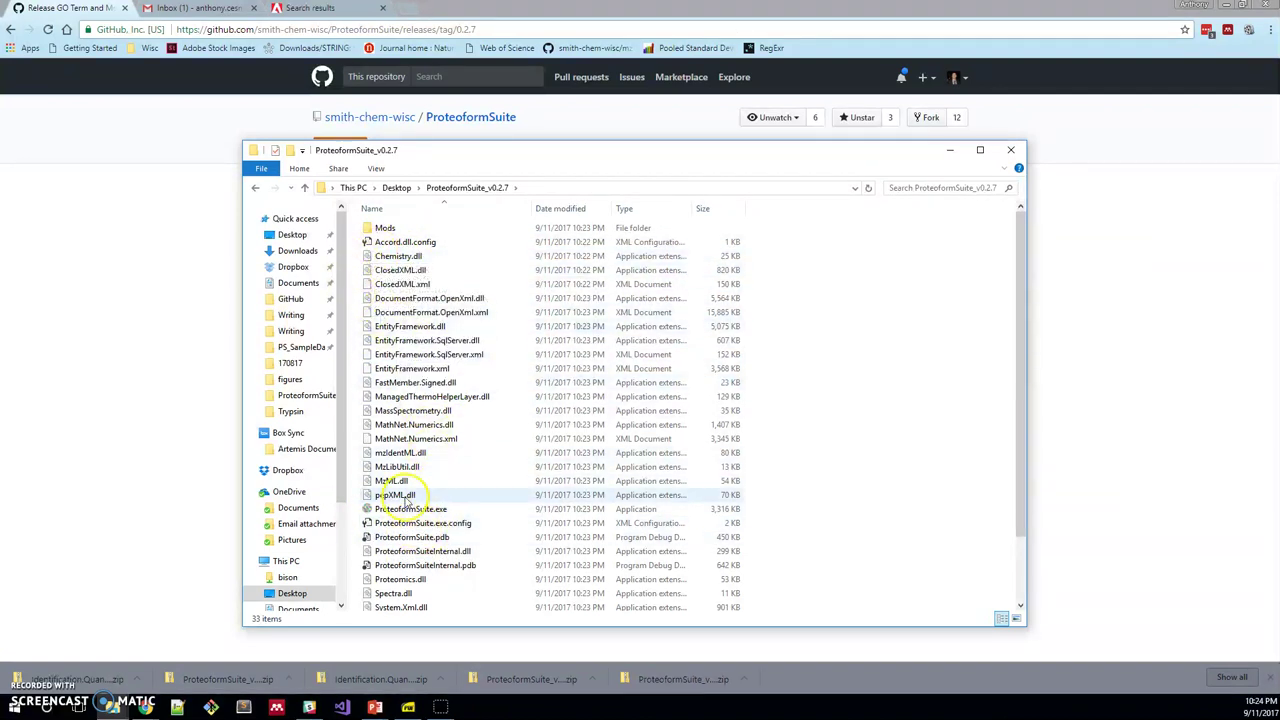
pyautogui.scroll(-2, 380, 515)
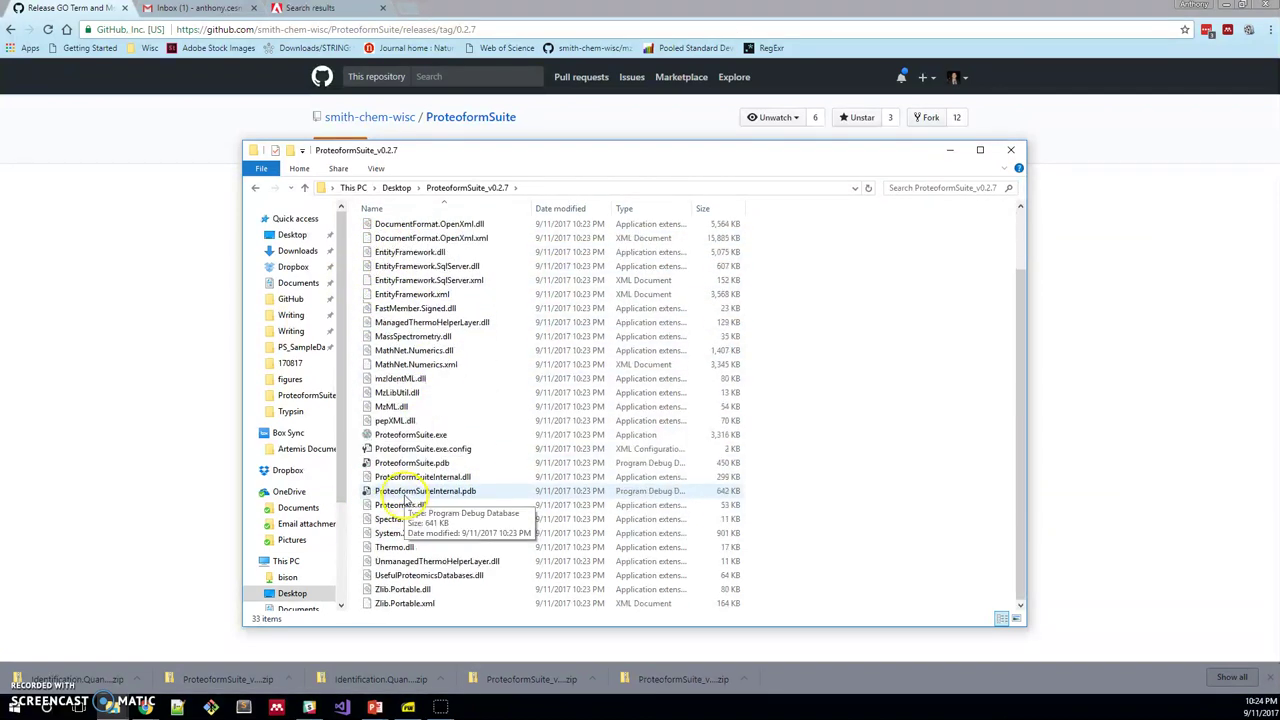
pyautogui.click(414, 438)
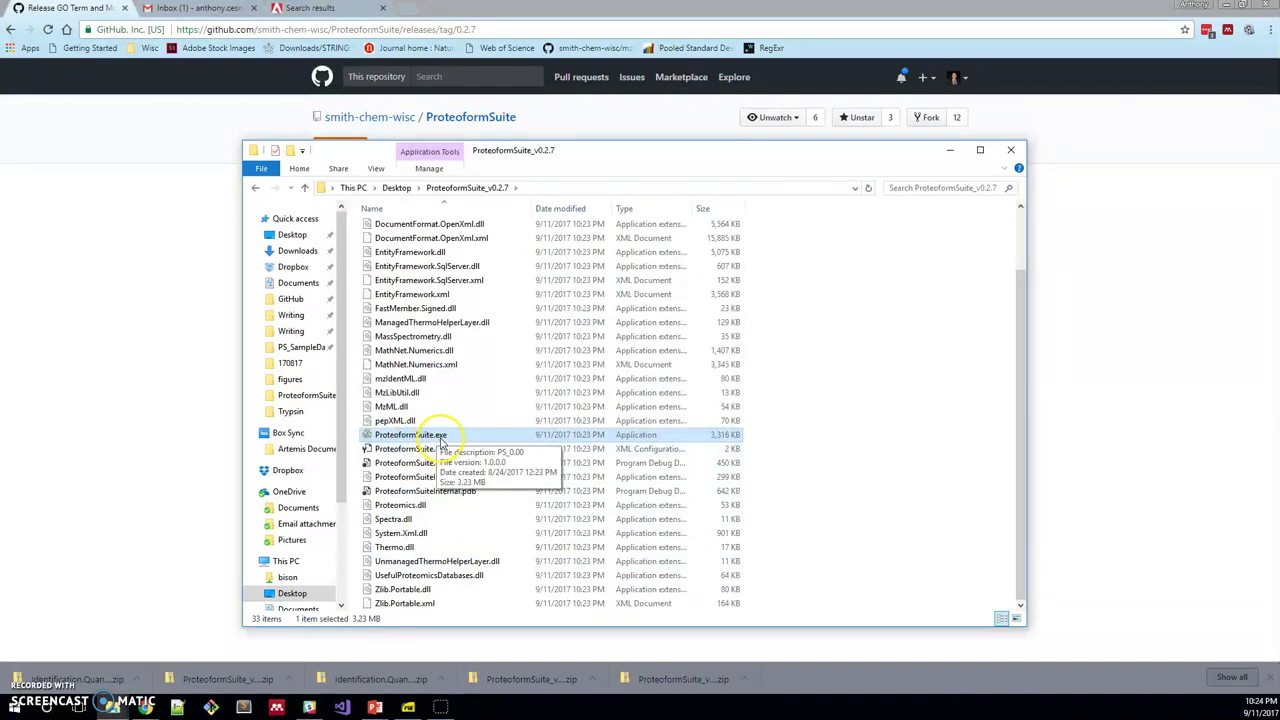
# Launch ProteoformSuite.exe, choosing Run anyway past the unknown-publisher SmartScreen warning
pyautogui.doubleClick(441, 438)
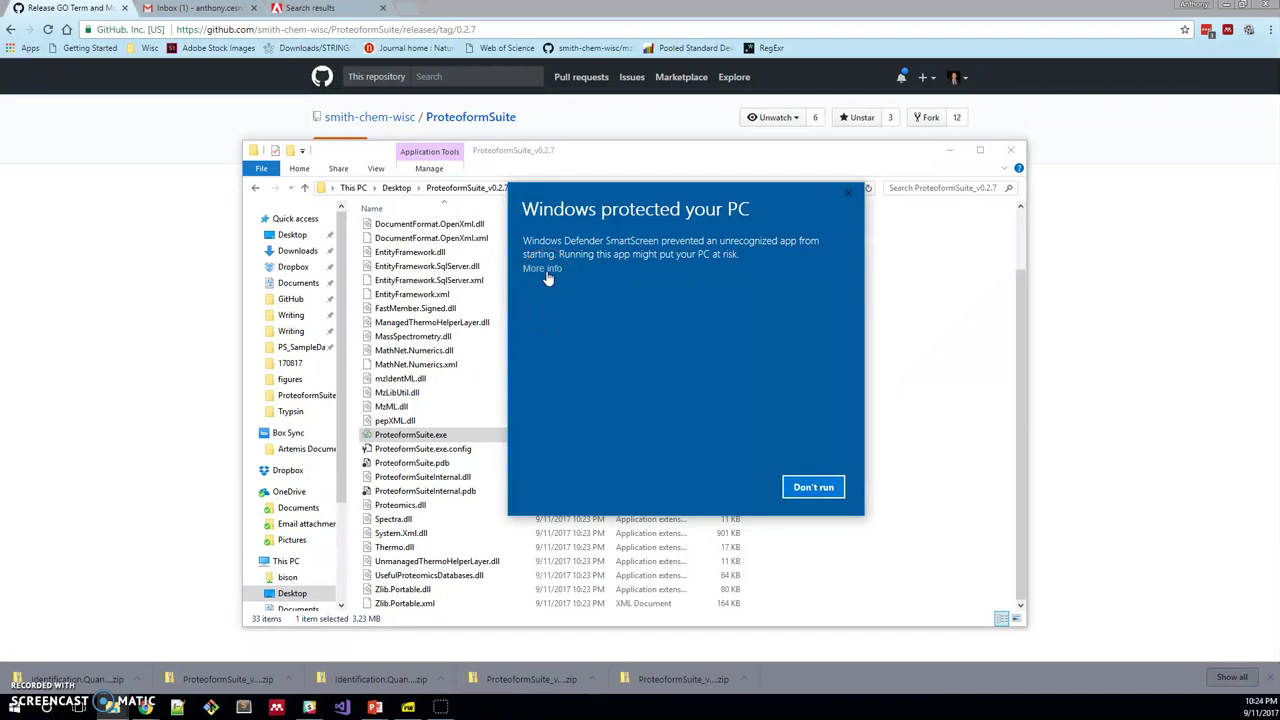
pyautogui.click(542, 269)
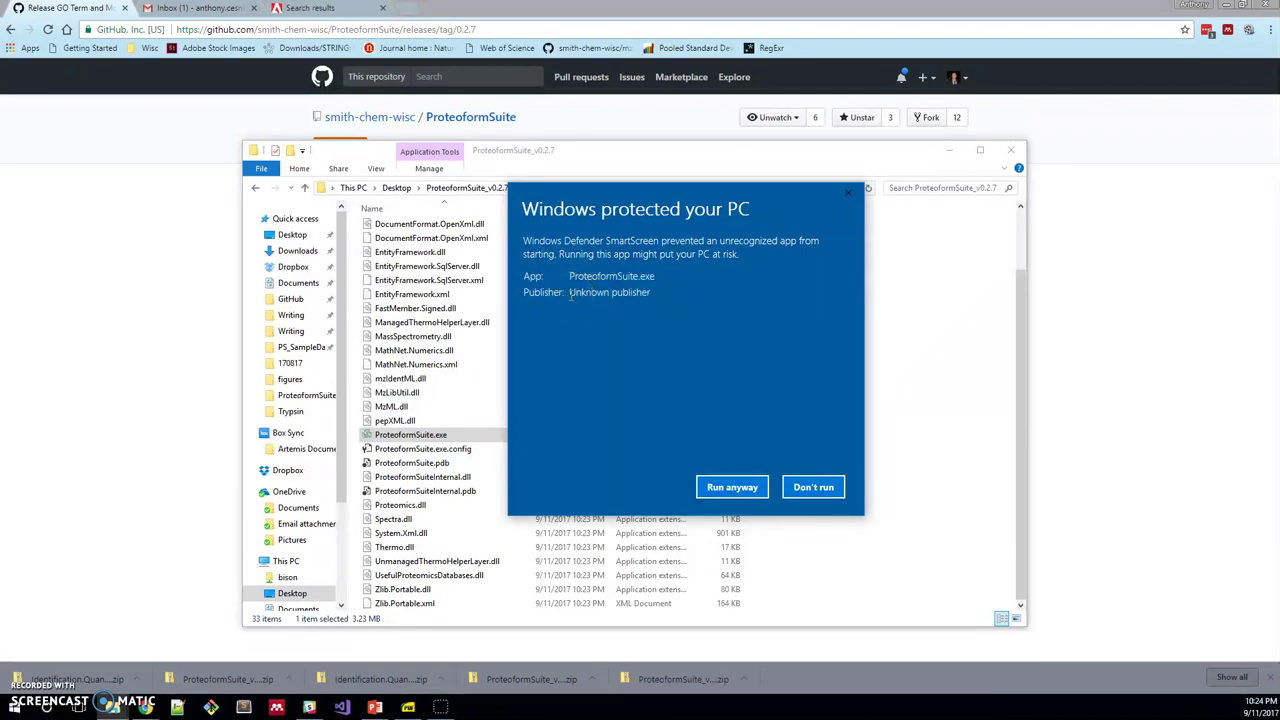
pyautogui.moveTo(571, 292); pyautogui.dragTo(650, 293)
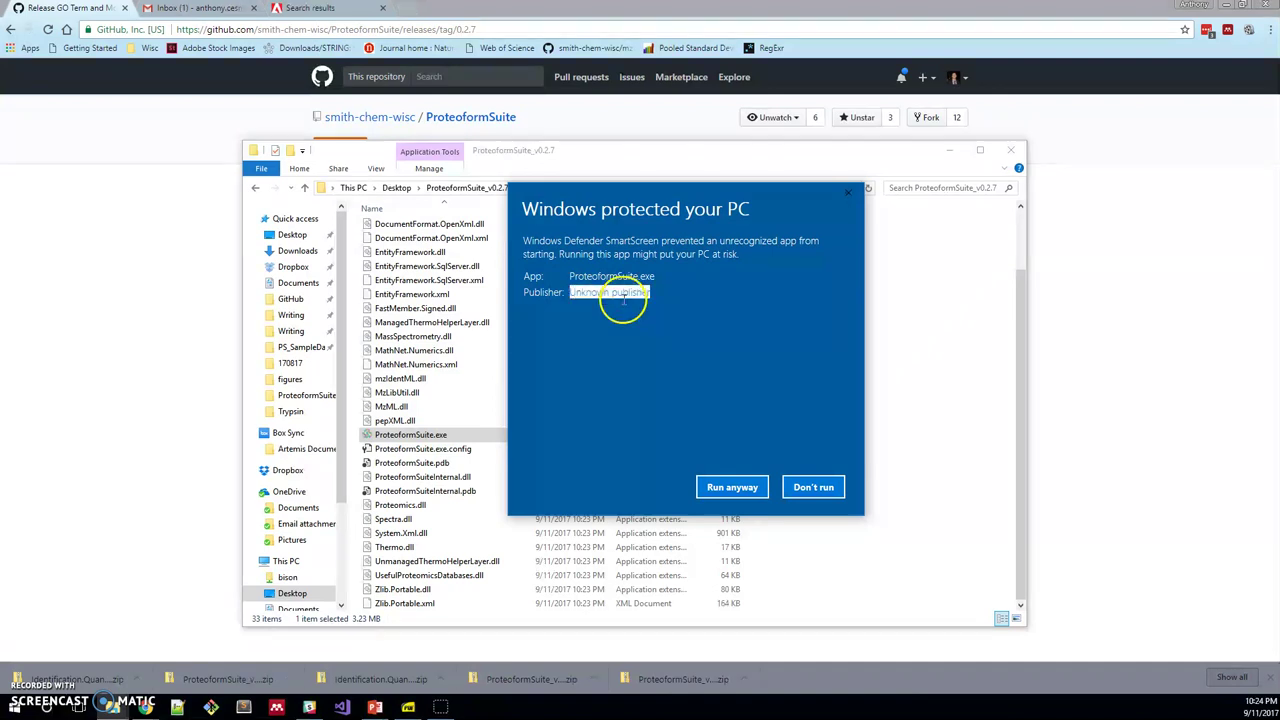
pyautogui.click(665, 320)
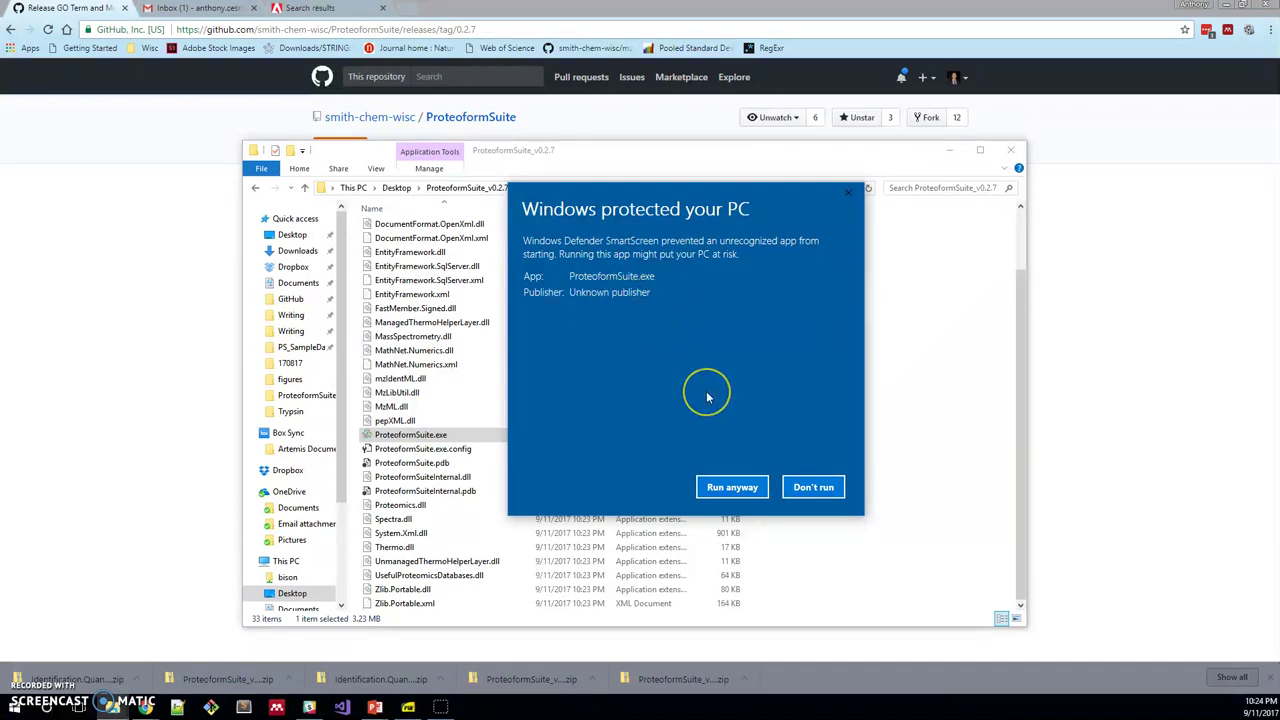
pyautogui.click(727, 481)
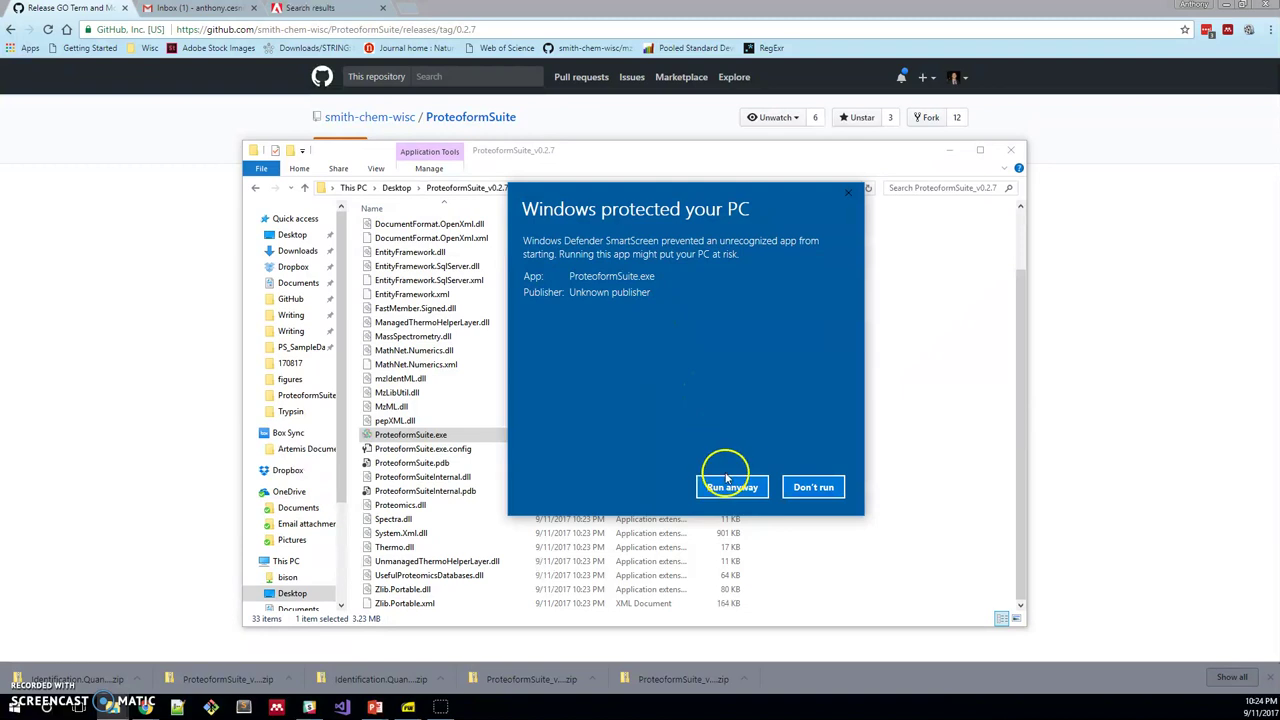
pyautogui.click(727, 493)
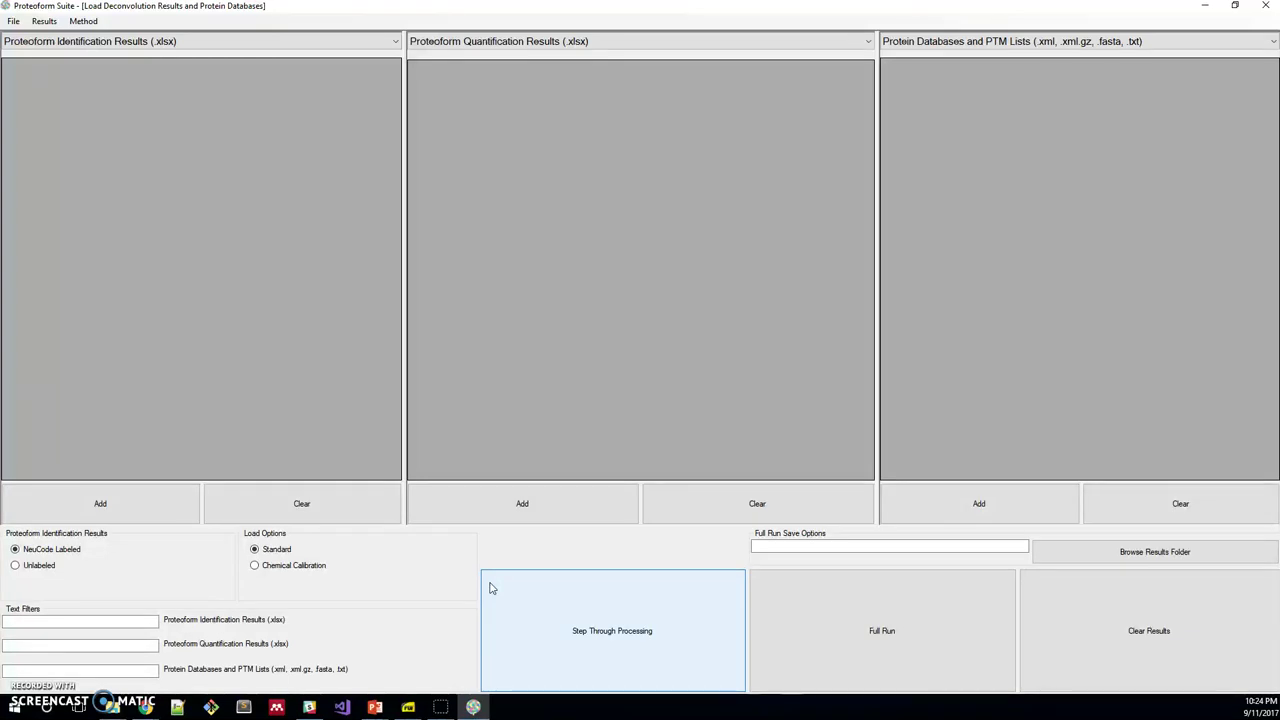
pyautogui.click(477, 580)
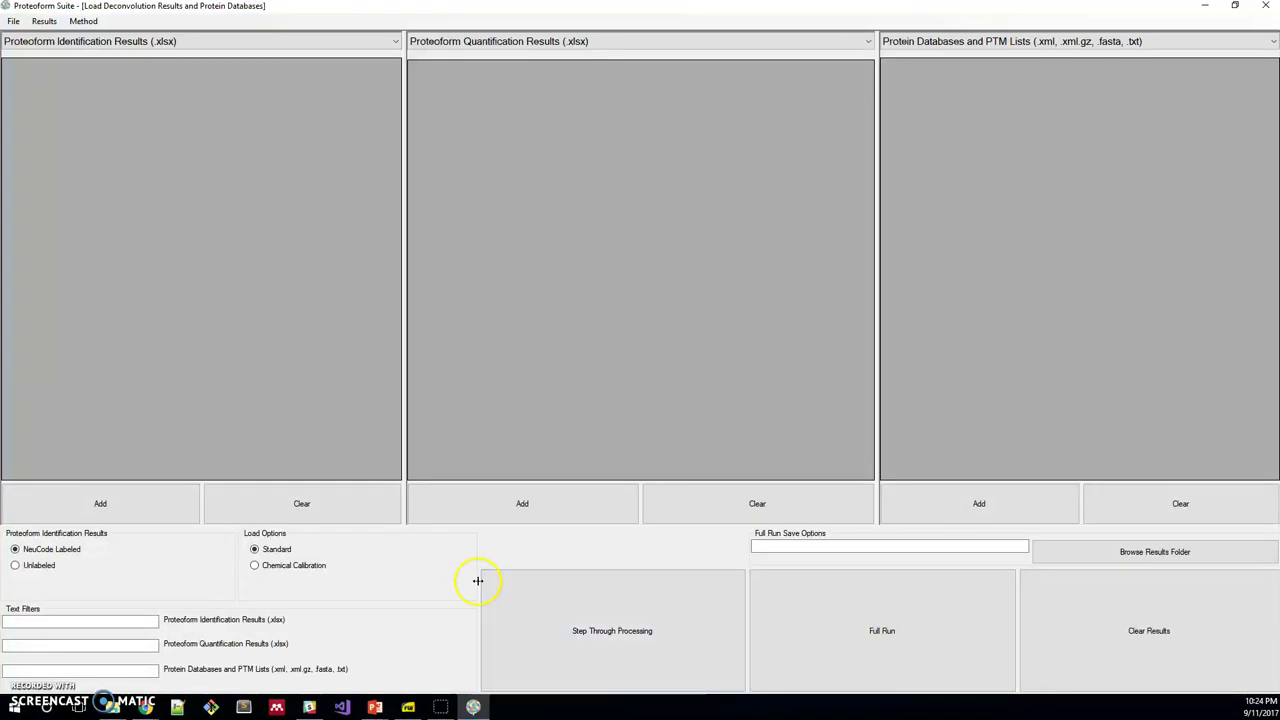
# Restore Proteoform Suite to a window and widen it to show all three input panels
pyautogui.doubleClick(412, 12)
pyautogui.moveTo(410, 18); pyautogui.dragTo(775, 131)
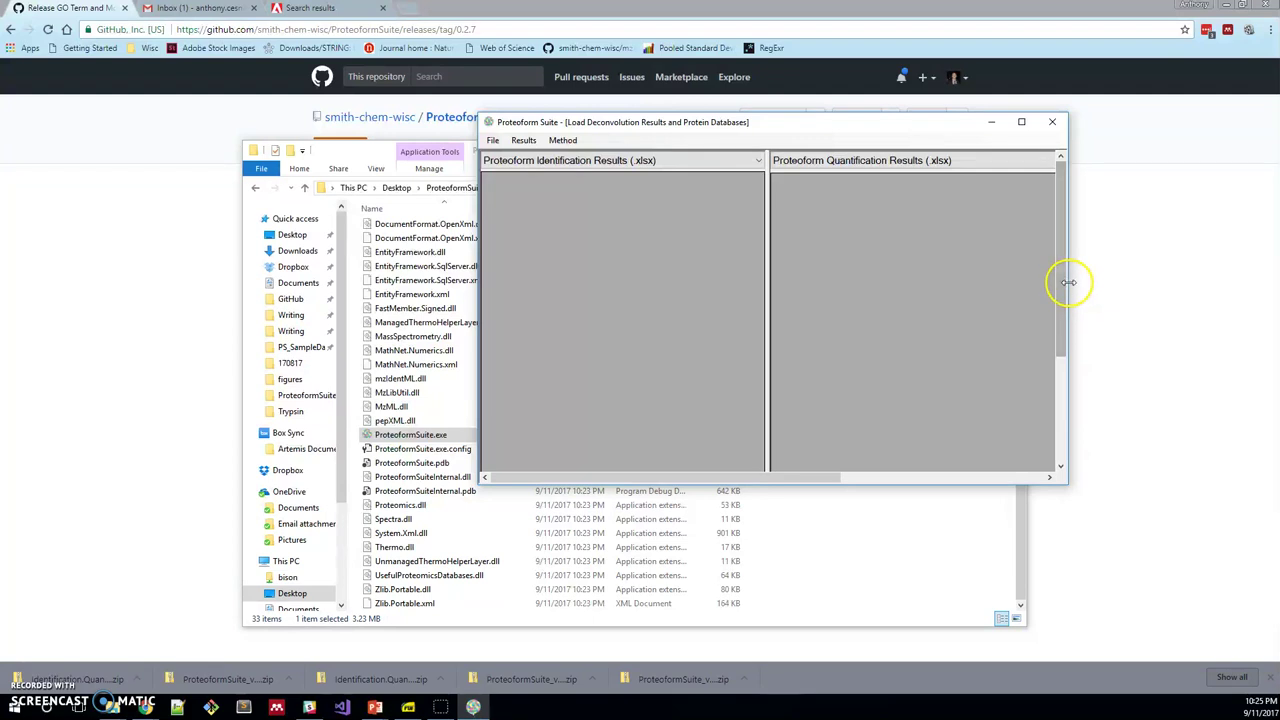
pyautogui.moveTo(1066, 280); pyautogui.dragTo(1268, 288)
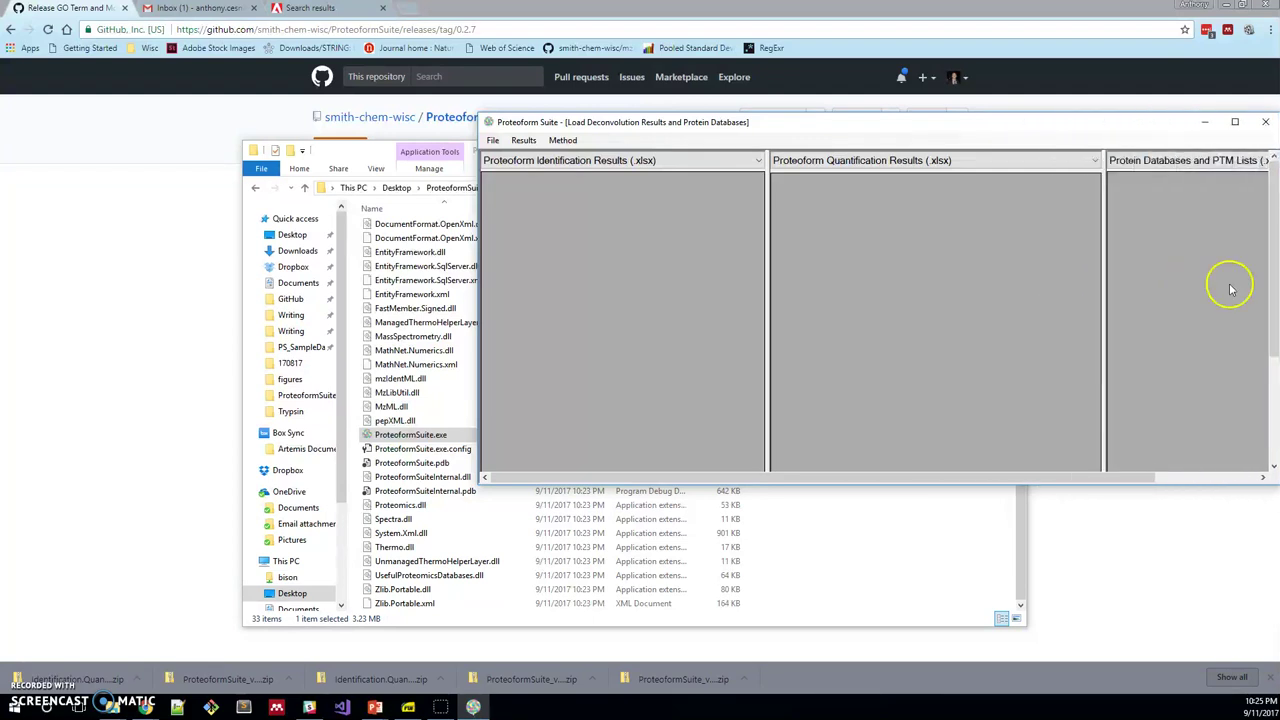
# Open the Identification.Quantification.and.Visualization.of.Yeast.Proteoforms folder from the Desktop
pyautogui.click(322, 148)
pyautogui.moveTo(527, 160); pyautogui.dragTo(309, 155)
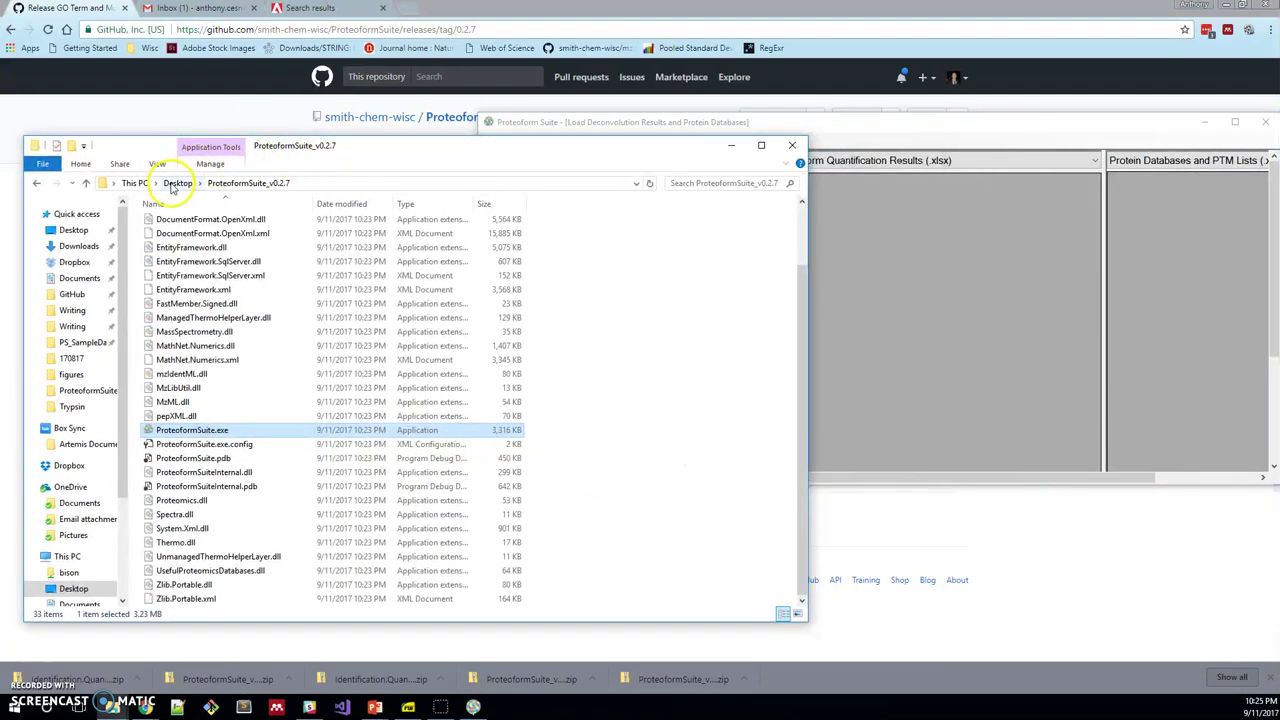
pyautogui.click(177, 183)
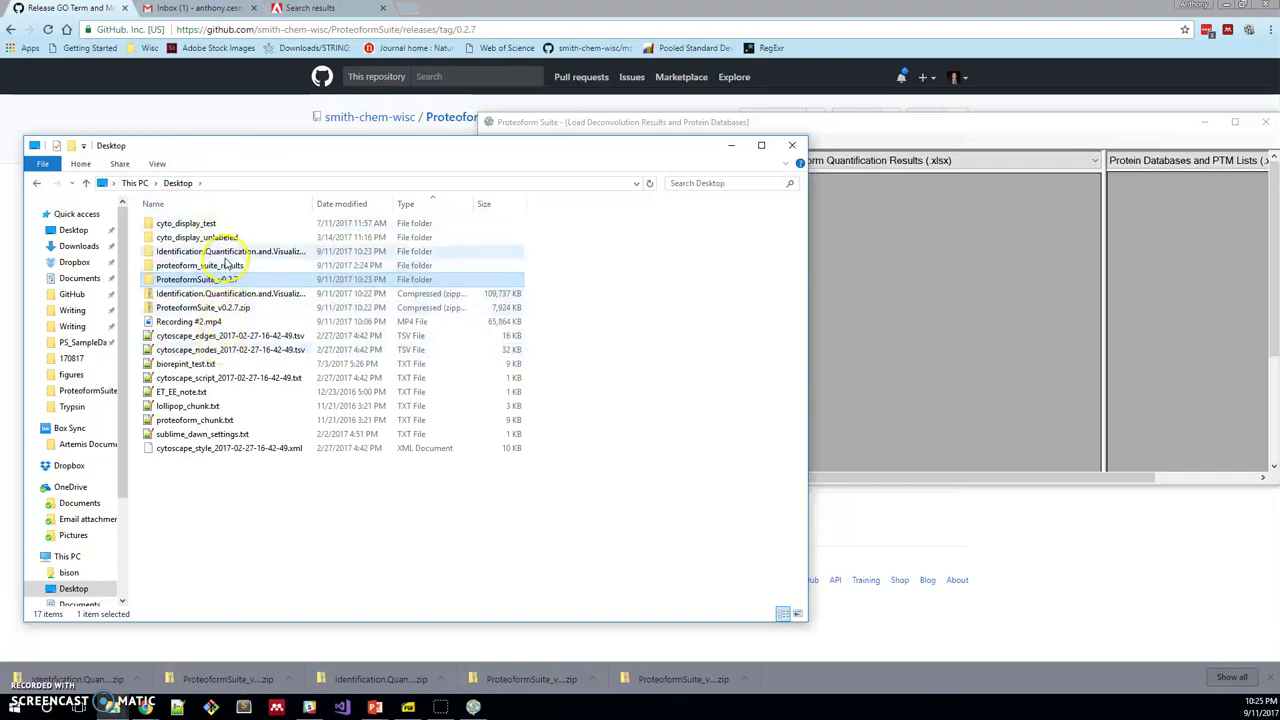
pyautogui.doubleClick(226, 253)
pyautogui.click(206, 225)
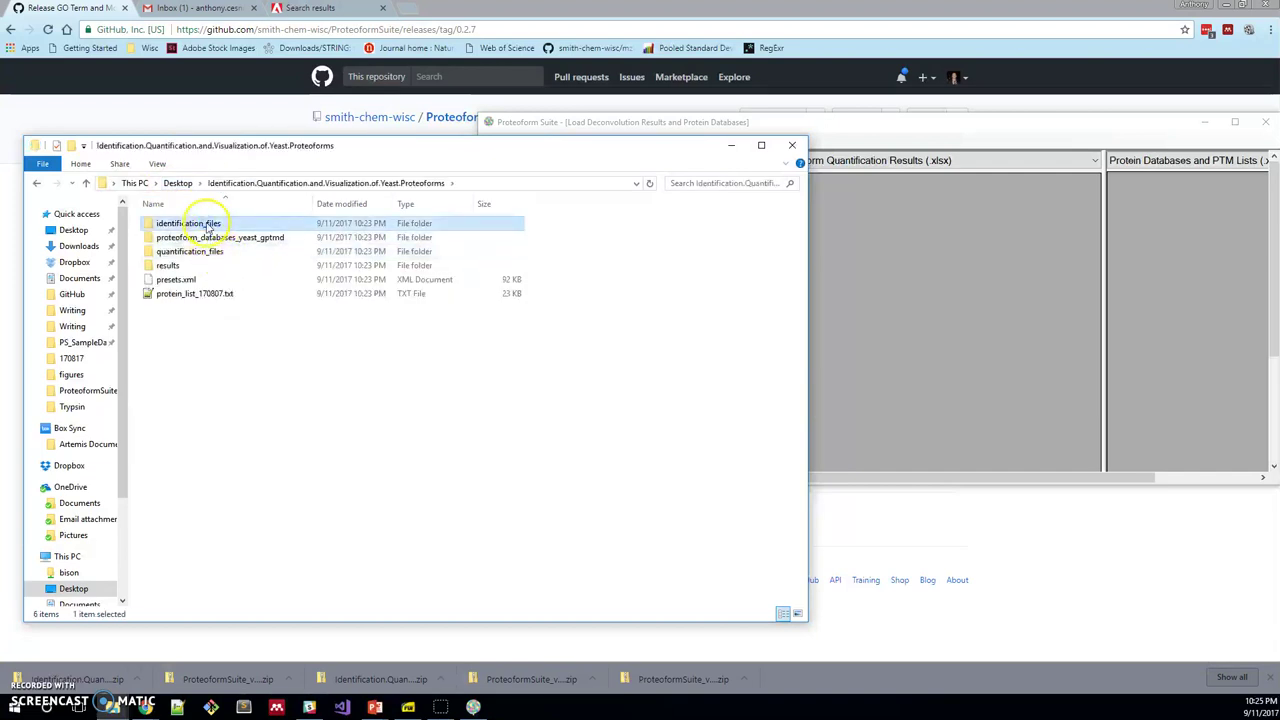
# Drag the identification_files folder onto the Proteoform Identification Results panel
pyautogui.doubleClick(208, 226)
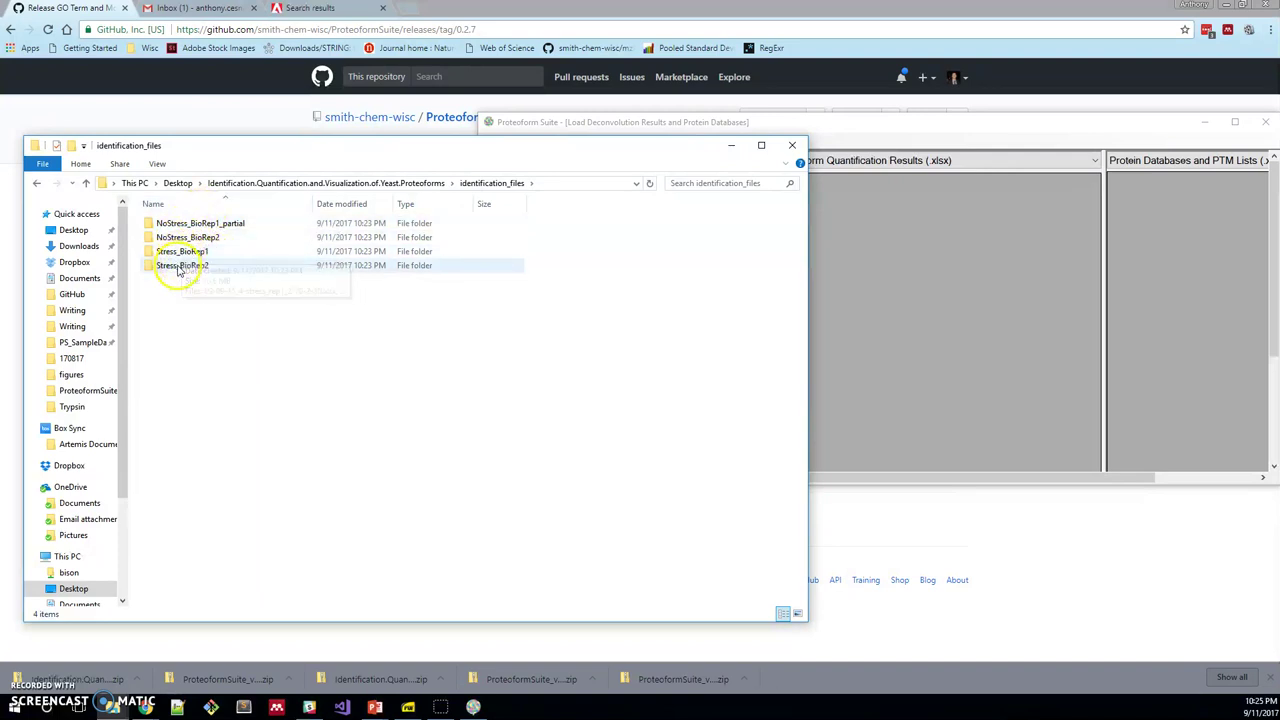
pyautogui.click(305, 190)
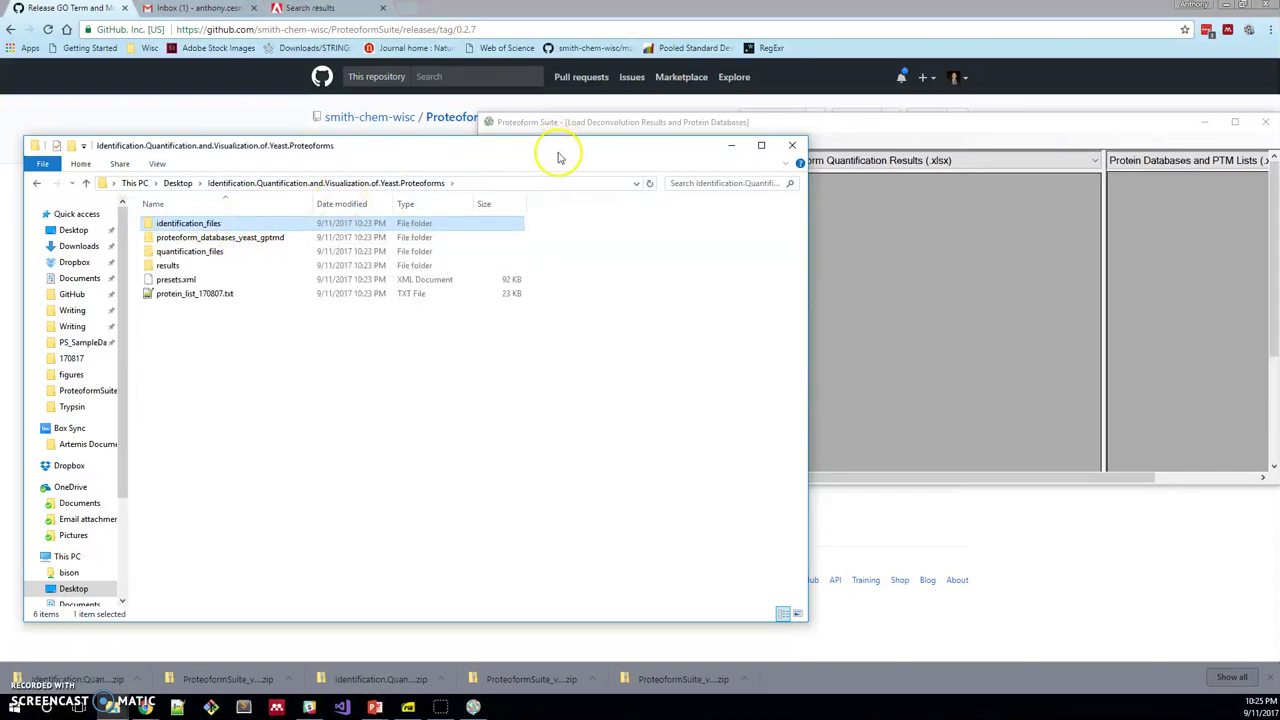
pyautogui.moveTo(560, 157); pyautogui.dragTo(559, 262)
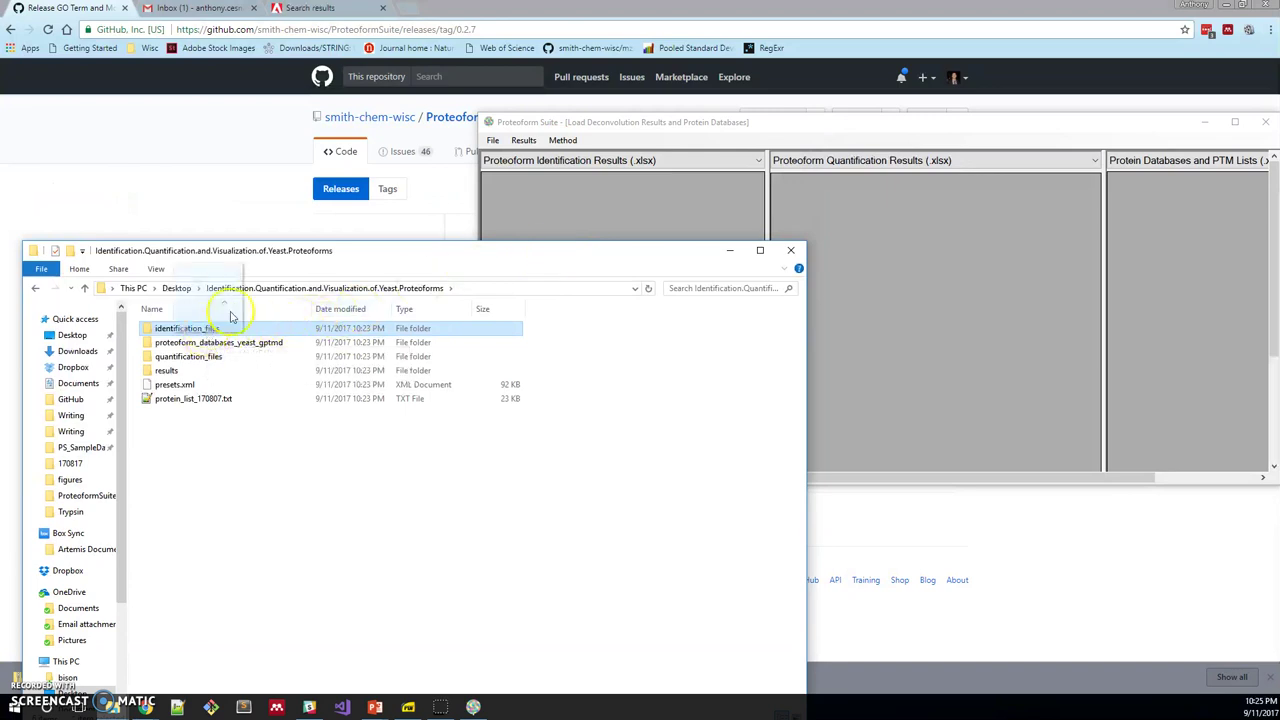
pyautogui.moveTo(230, 317); pyautogui.dragTo(551, 206)
# Inspect quantification_files and S-NS-Mixture_BioRepA, then drag quantification_files onto the Quantification Results panel
pyautogui.moveTo(551, 251); pyautogui.dragTo(566, 155)
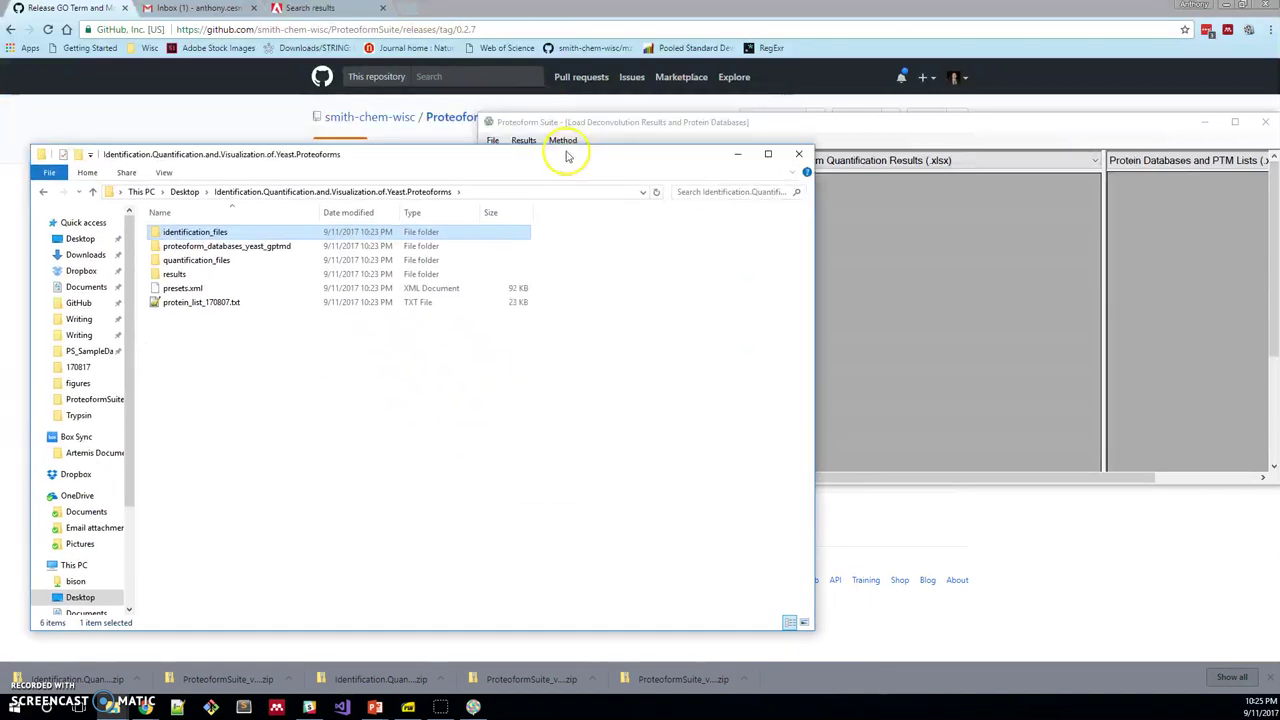
pyautogui.click(213, 262)
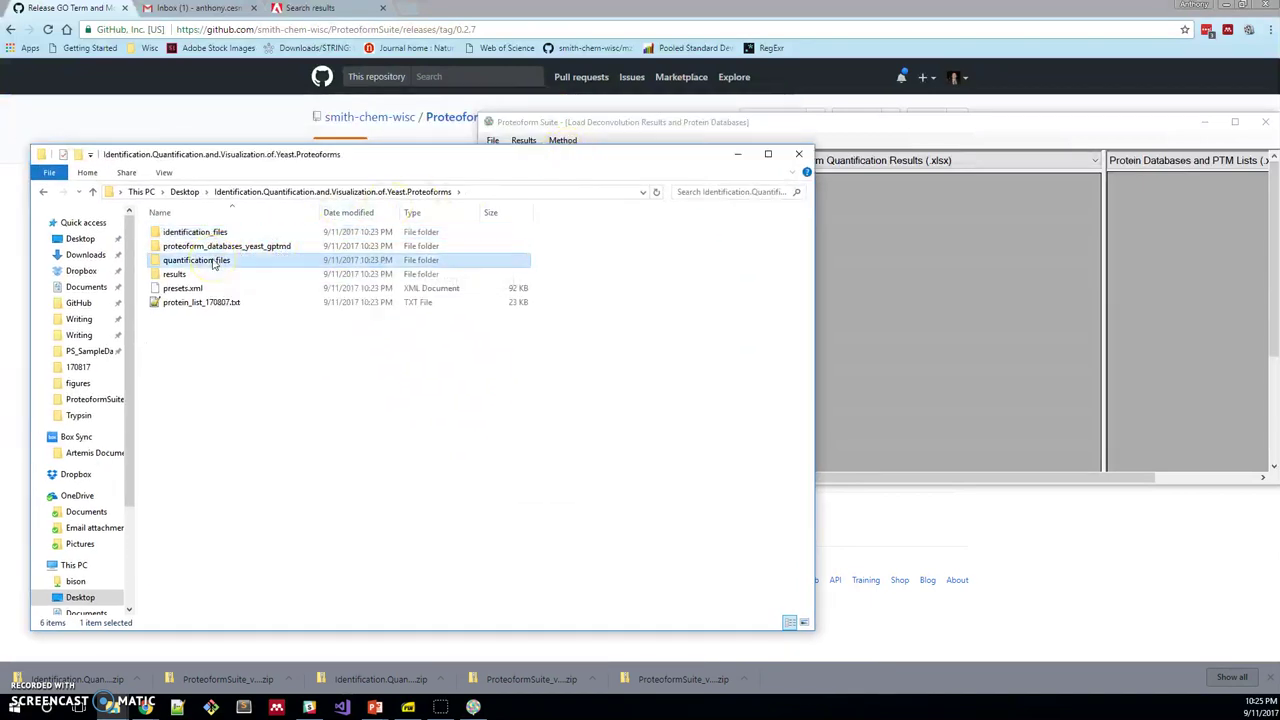
pyautogui.doubleClick(213, 262)
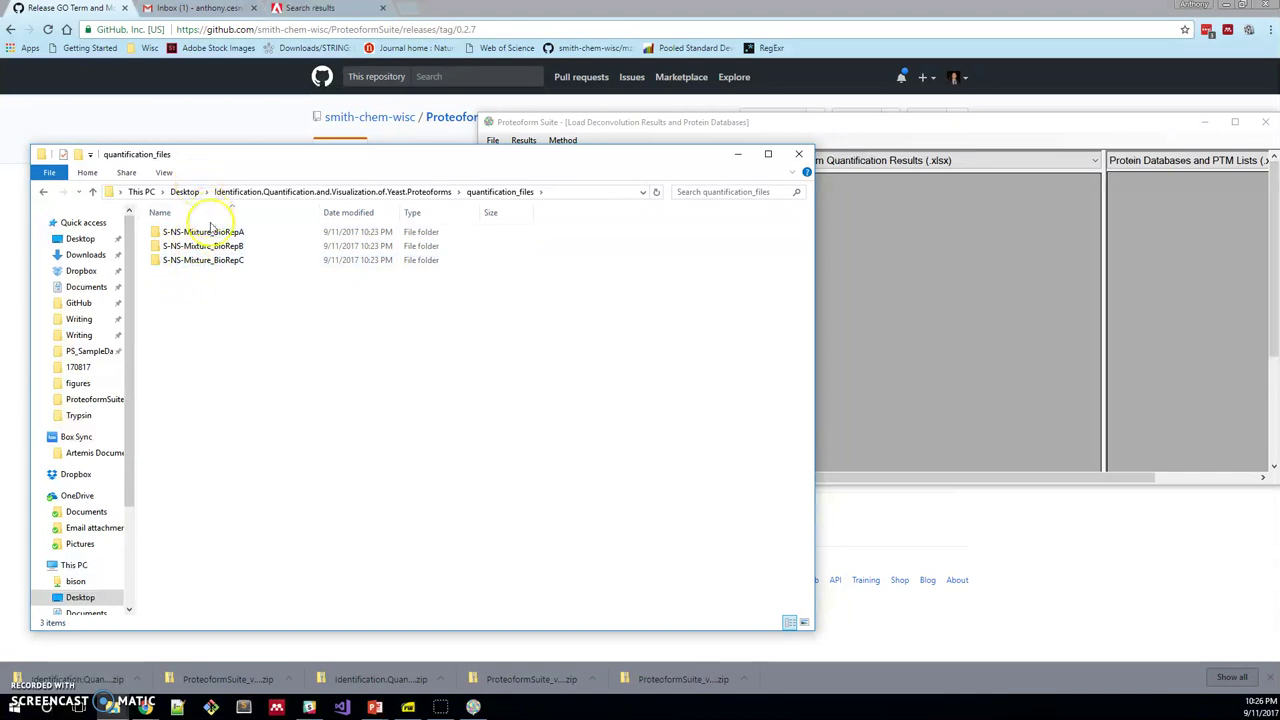
pyautogui.click(212, 232)
pyautogui.doubleClick(212, 232)
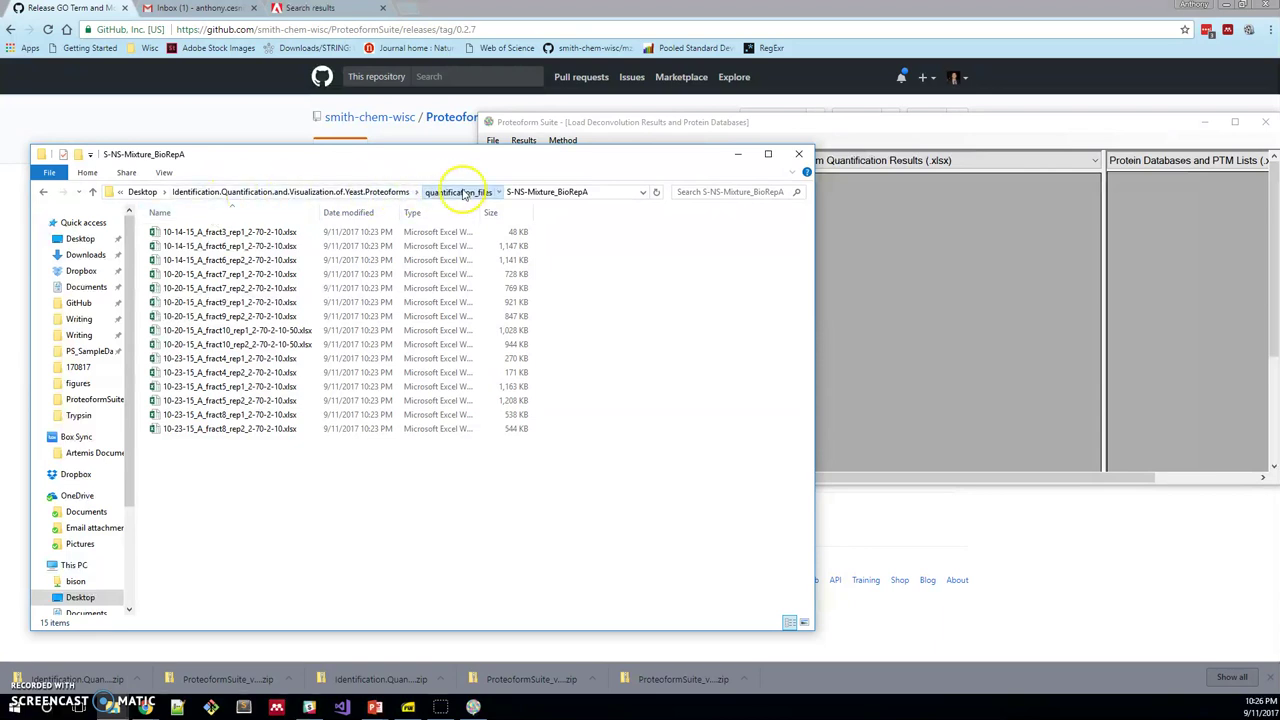
pyautogui.click(457, 192)
pyautogui.click(352, 194)
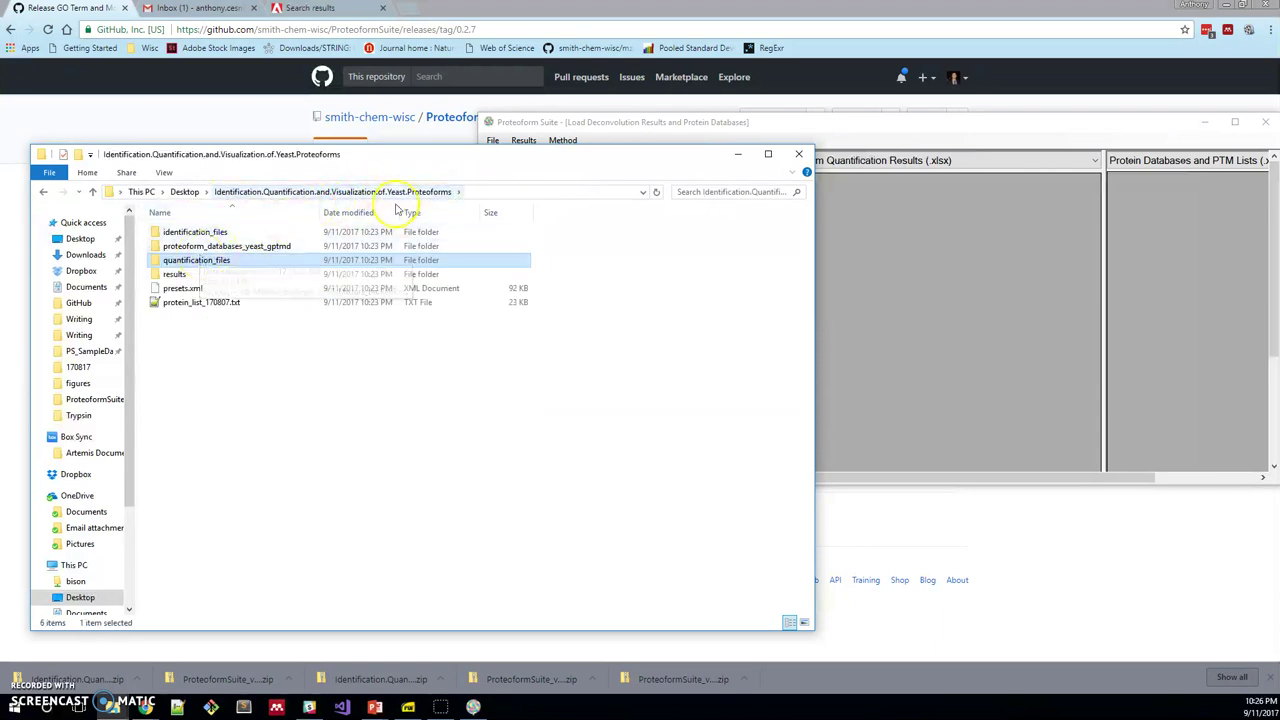
pyautogui.moveTo(240, 262); pyautogui.dragTo(1030, 279)
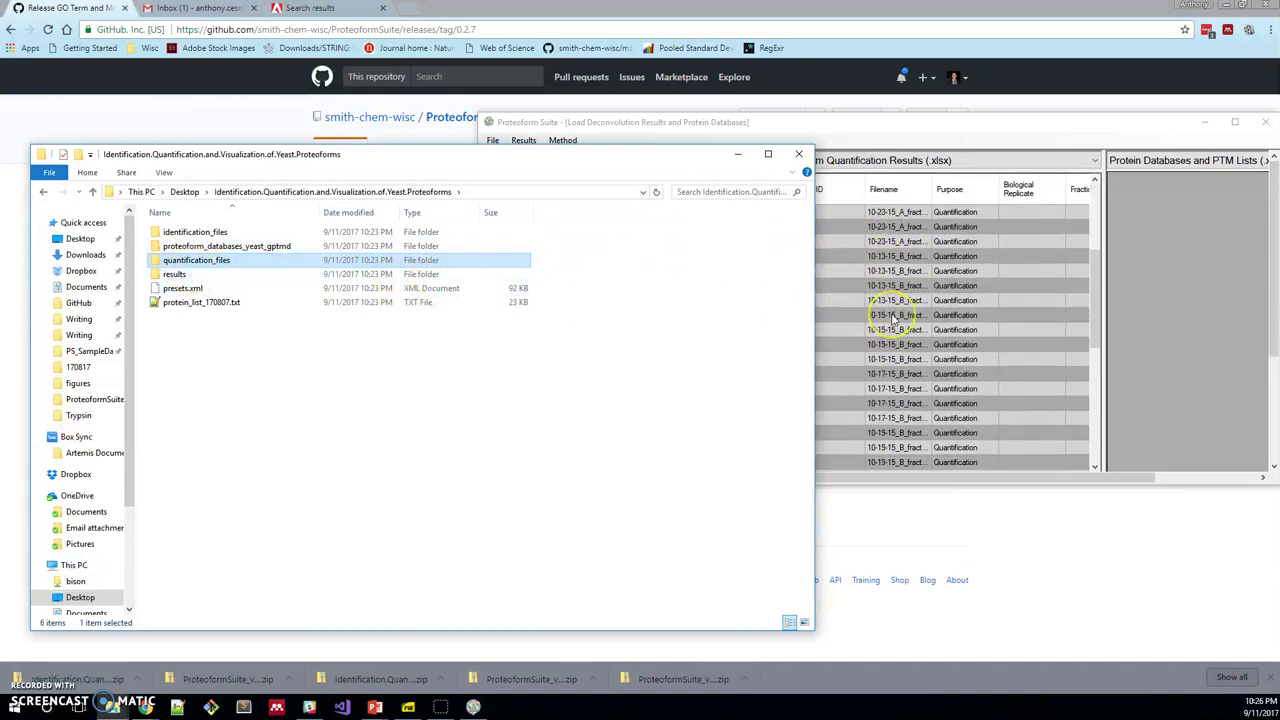
# Open yeast_170801.xmlGPTMDpruned.xml from proteoform_databases_yeast_gptmd in Notepad++
pyautogui.click(187, 247)
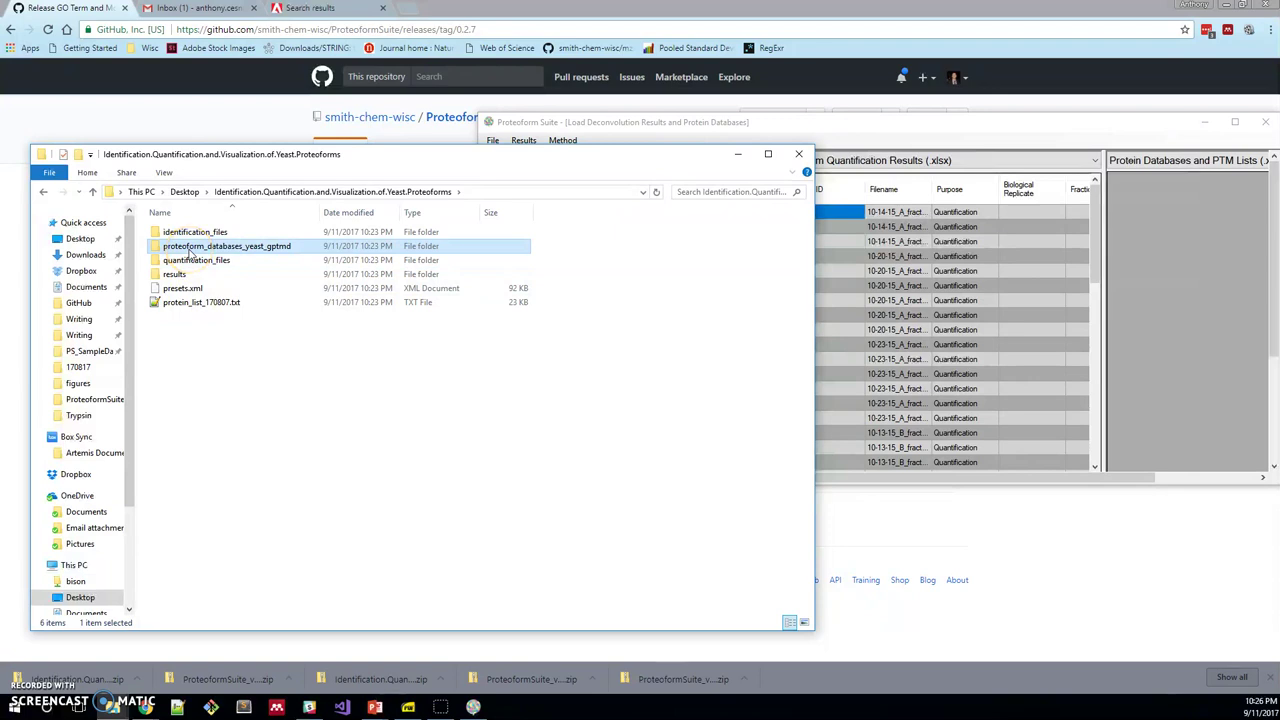
pyautogui.doubleClick(189, 247)
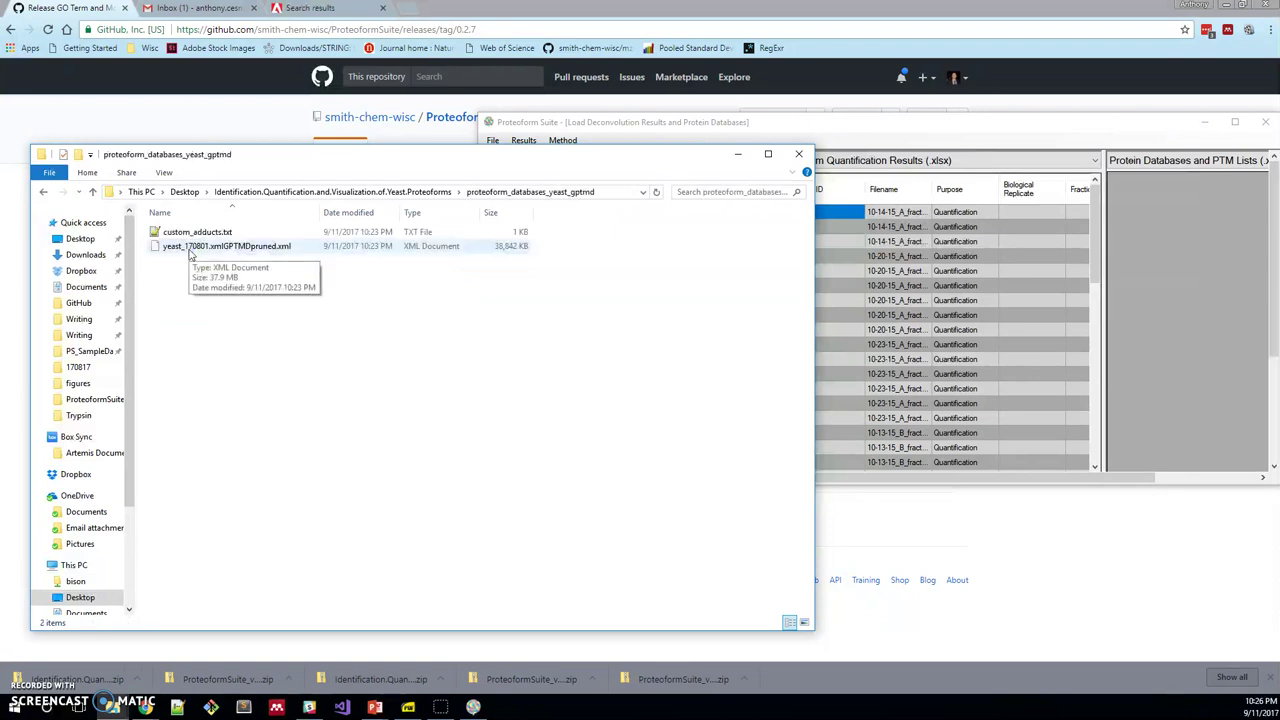
pyautogui.click(194, 250)
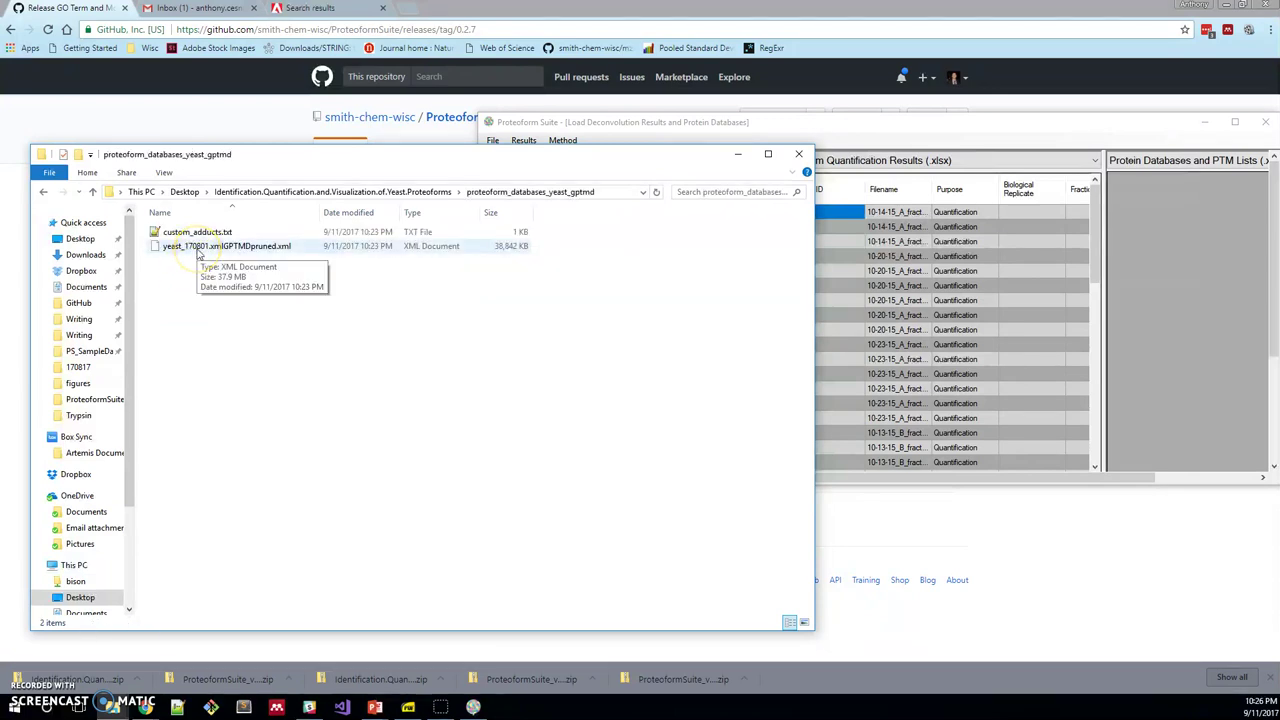
pyautogui.rightClick(198, 252)
pyautogui.click(236, 318)
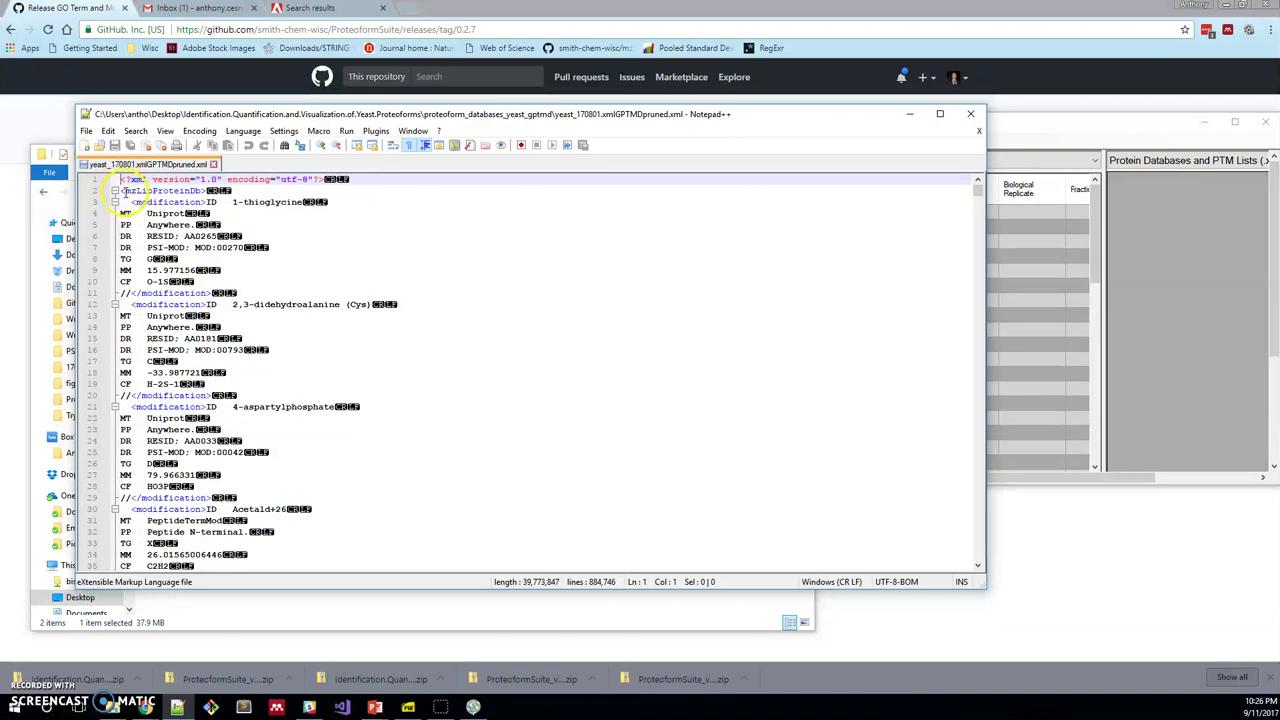
# Scroll through the mzLibProteinDb XML entries, then close Notepad++
pyautogui.click(128, 190)
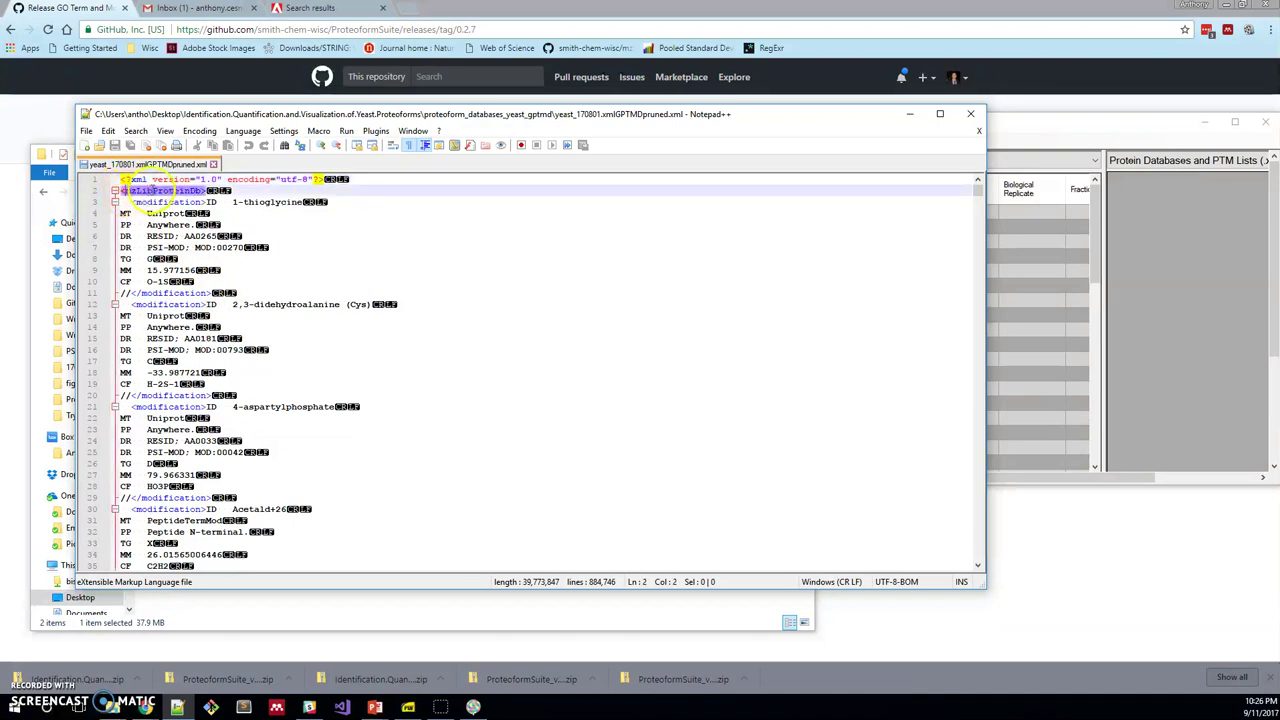
pyautogui.moveTo(130, 190); pyautogui.dragTo(147, 191)
pyautogui.click(155, 213)
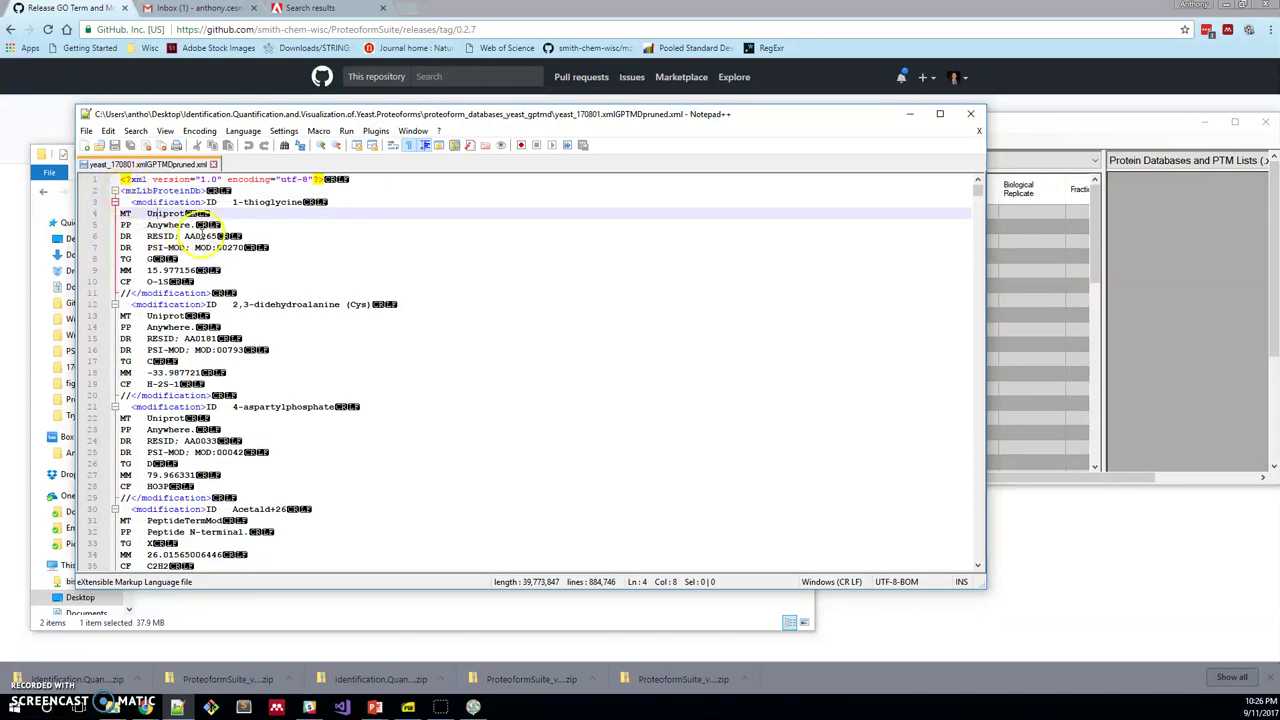
pyautogui.scroll(-14, 203, 230)
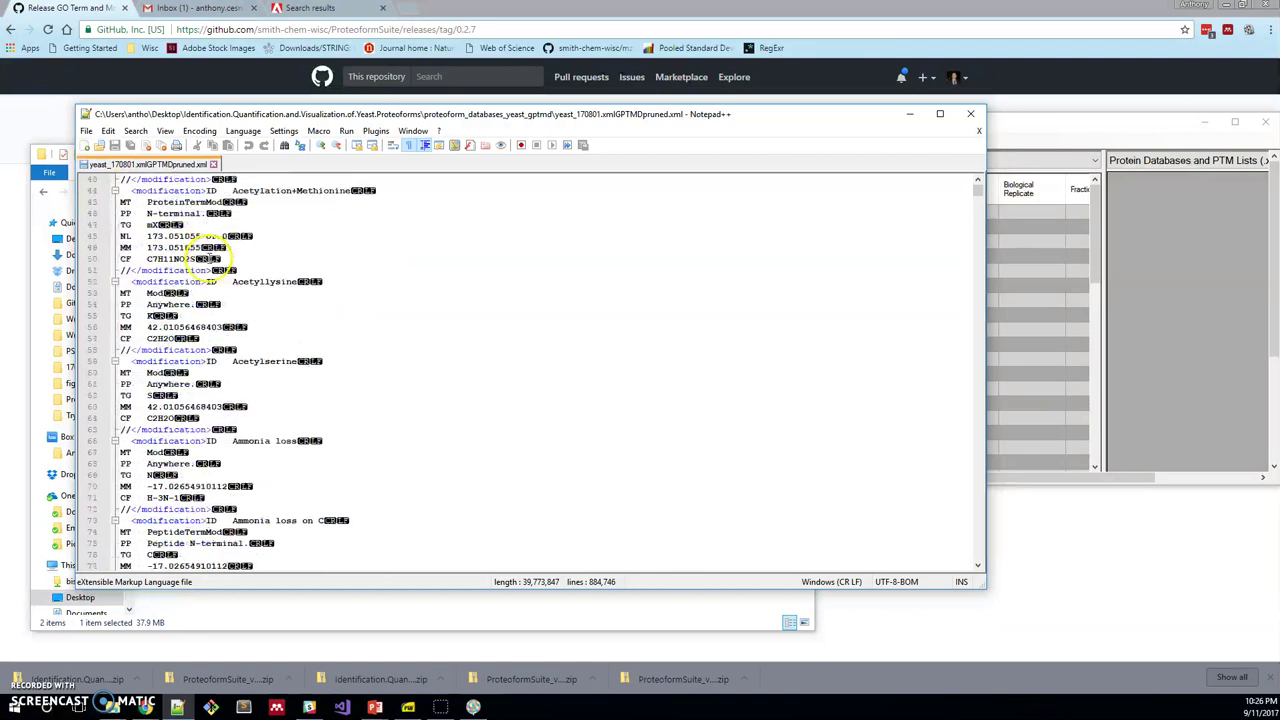
pyautogui.scroll(-10, 213, 248)
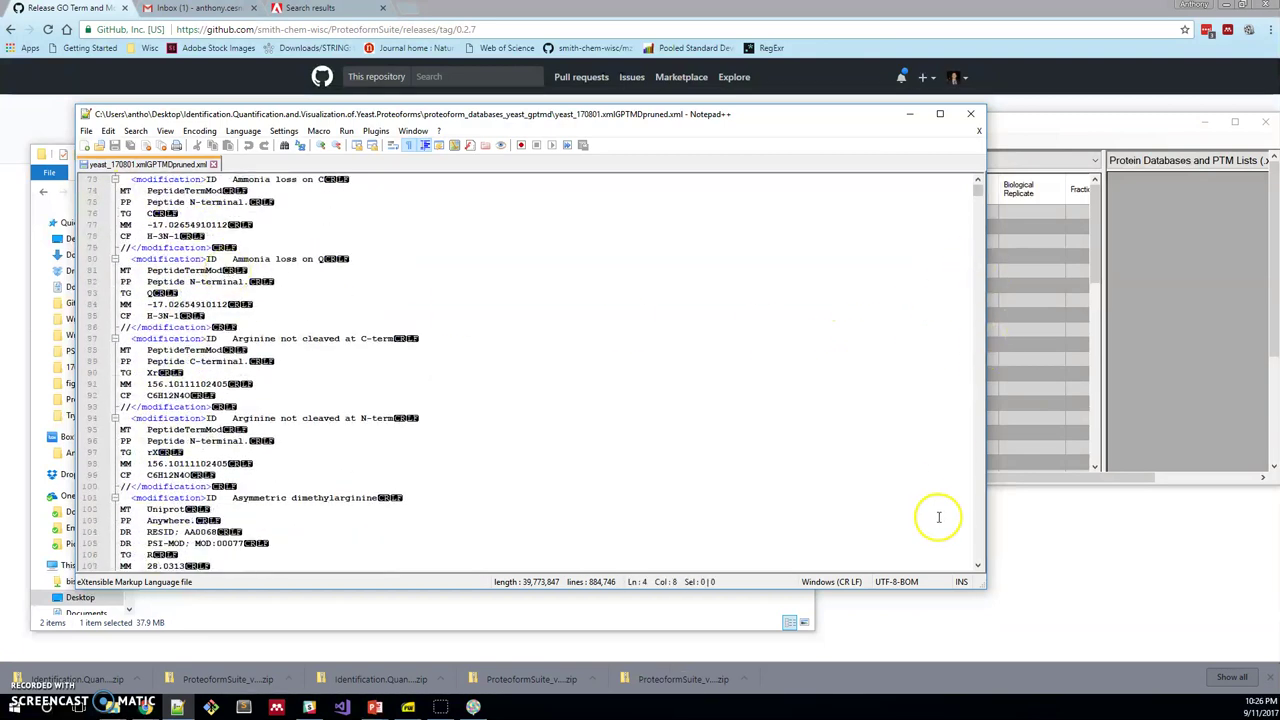
pyautogui.scroll(-20, 980, 504)
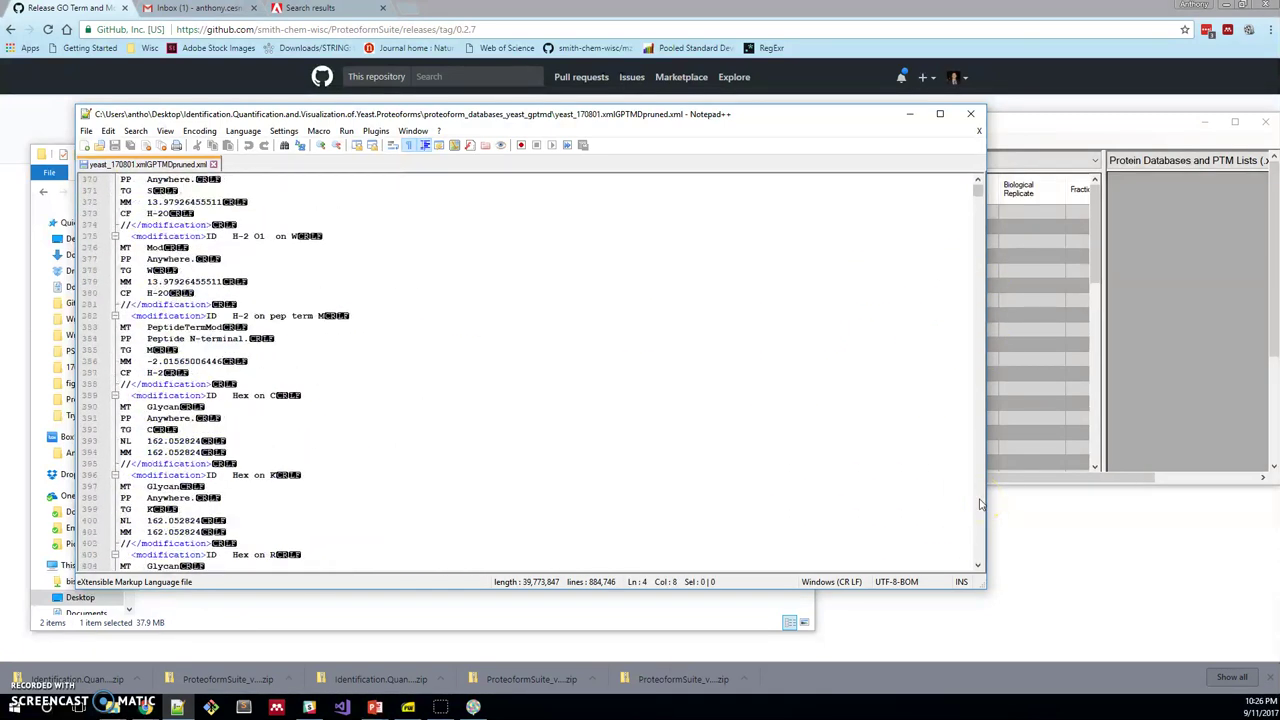
pyautogui.scroll(-20, 980, 504)
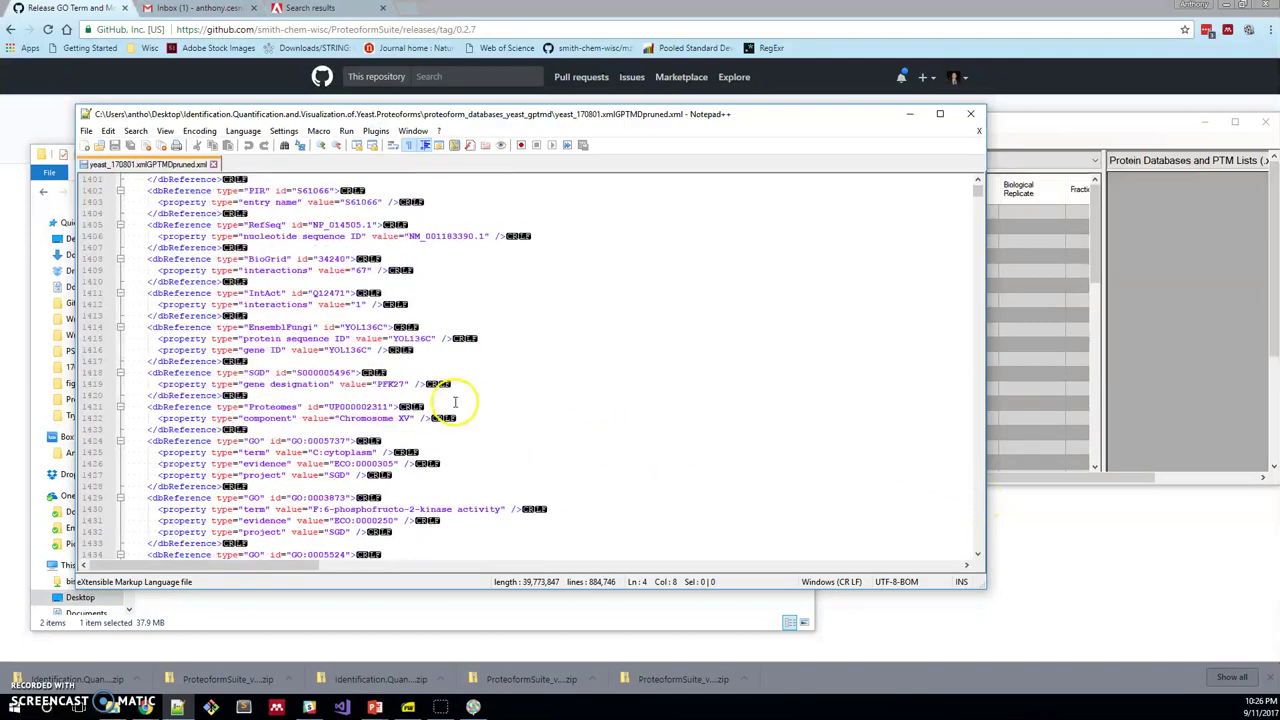
pyautogui.scroll(20, 480, 385)
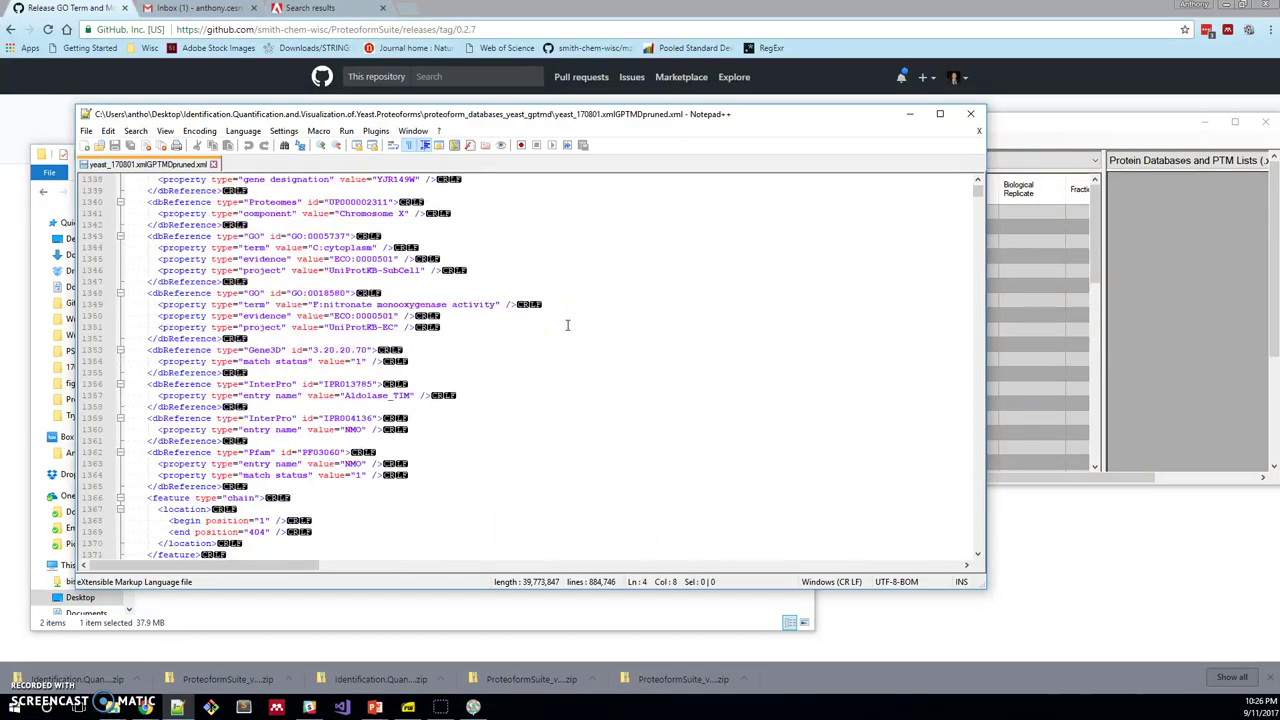
pyautogui.scroll(20, 567, 325)
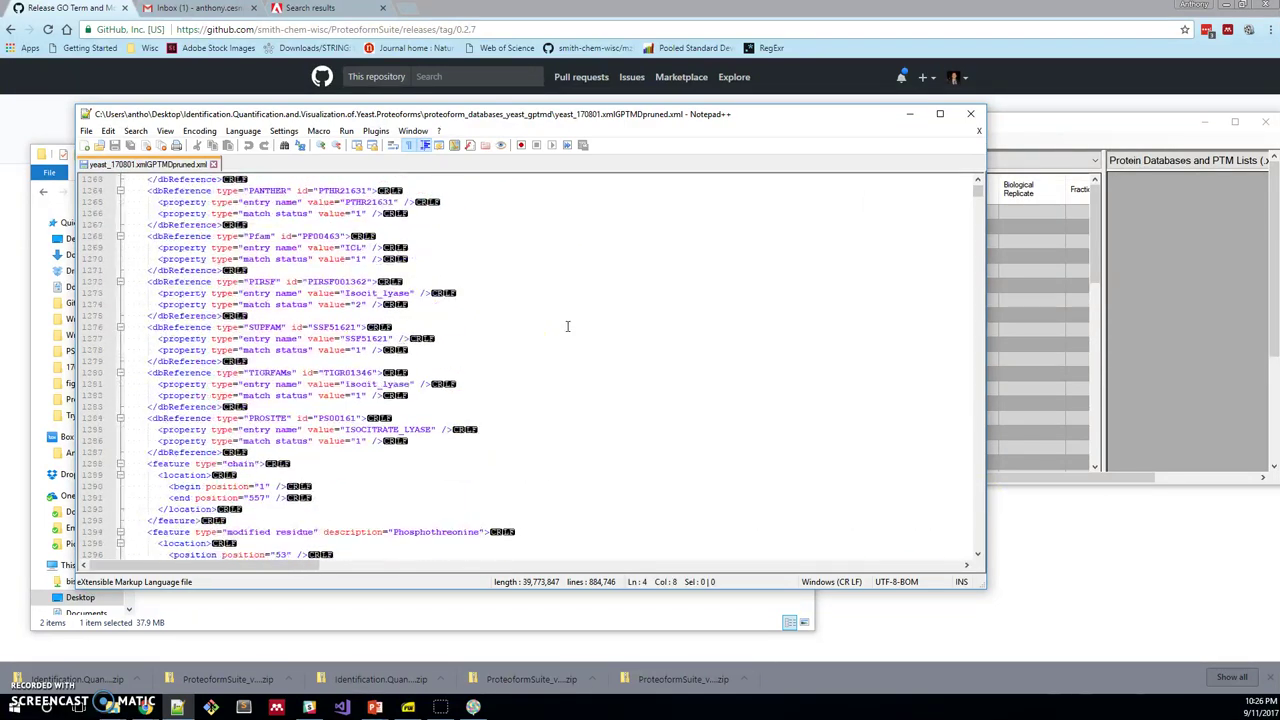
pyautogui.scroll(13, 567, 325)
pyautogui.click(976, 123)
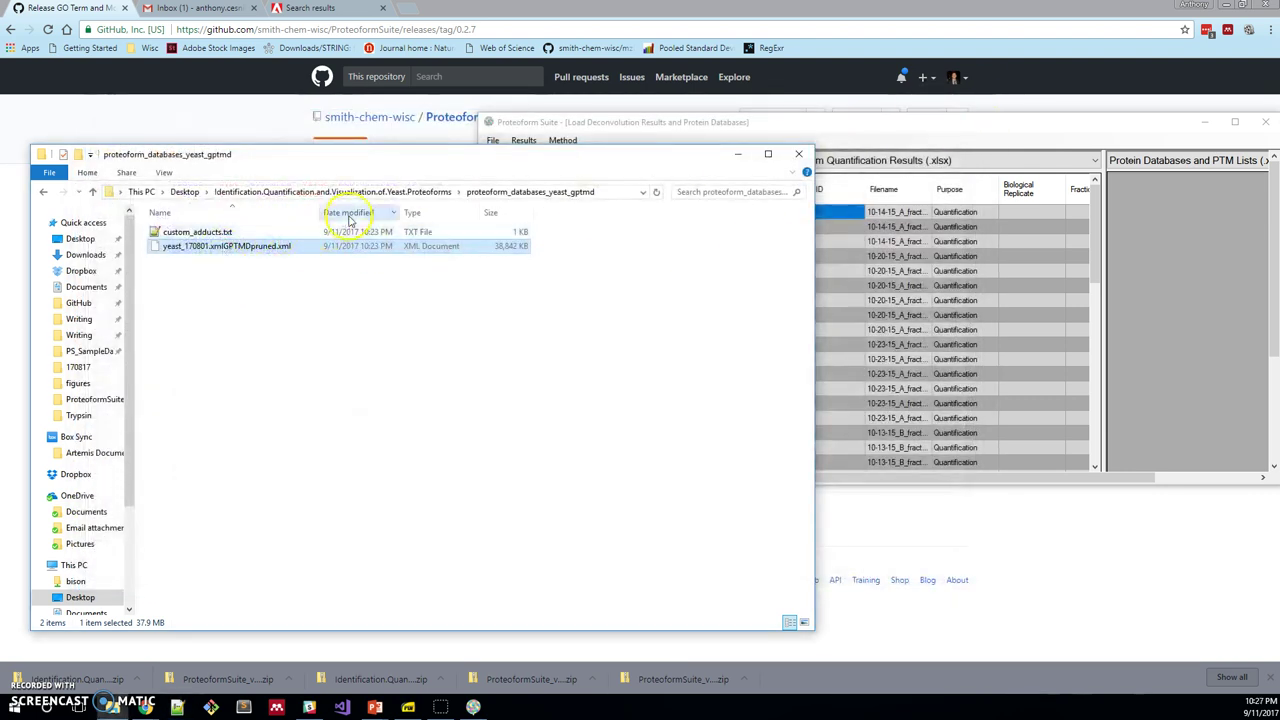
# Drag proteoform_databases_yeast_gptmd onto the Protein Databases panel, then maximize Proteoform Suite
pyautogui.click(367, 192)
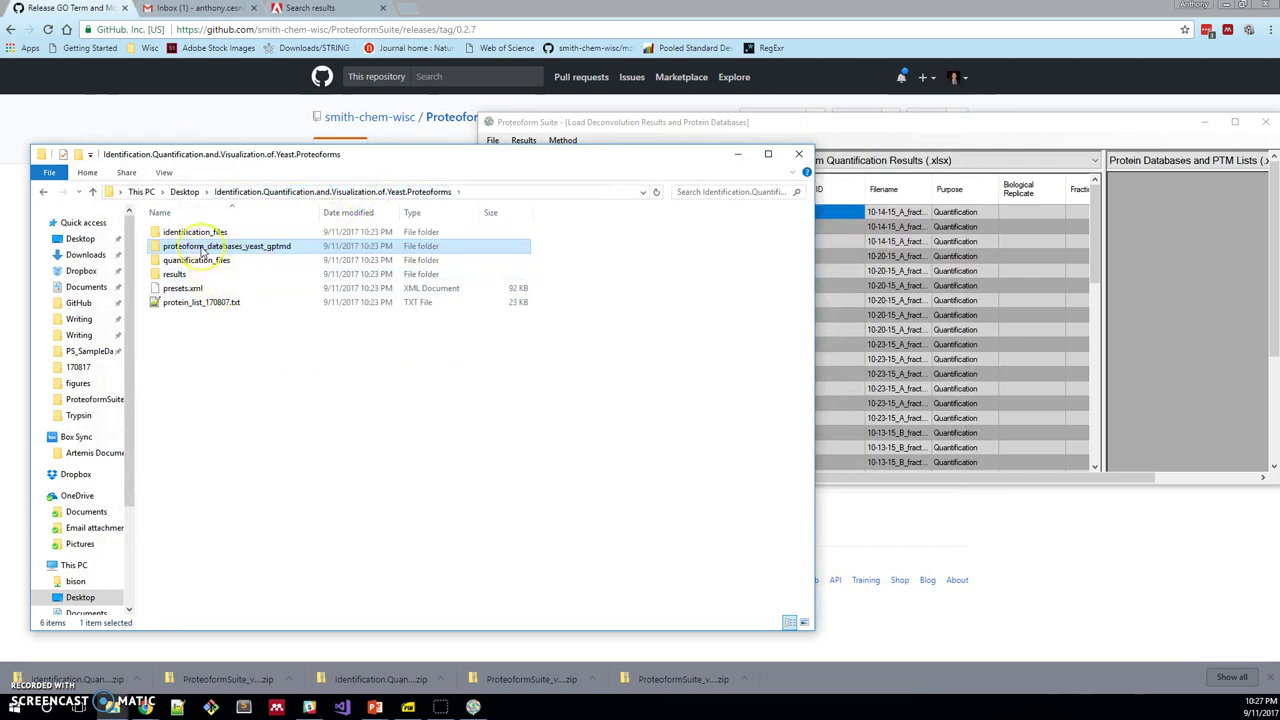
pyautogui.moveTo(203, 252); pyautogui.dragTo(1200, 290)
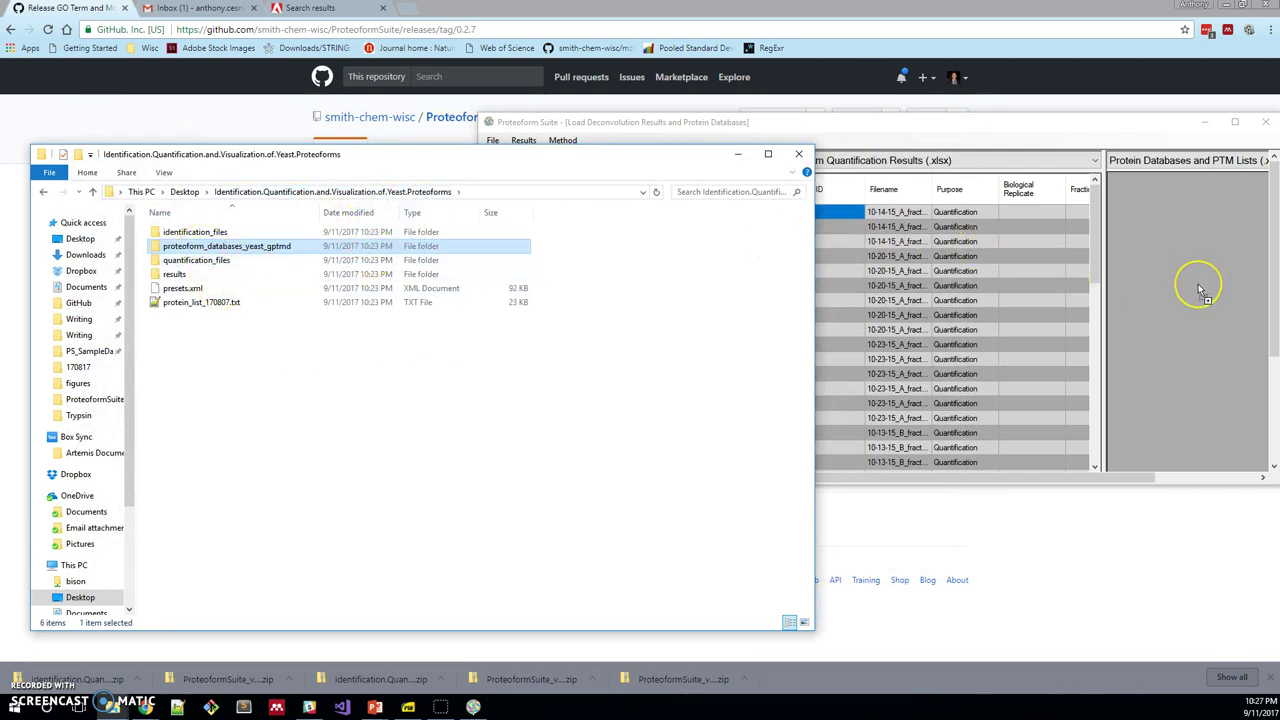
pyautogui.moveTo(1085, 290); pyautogui.dragTo(271, 337)
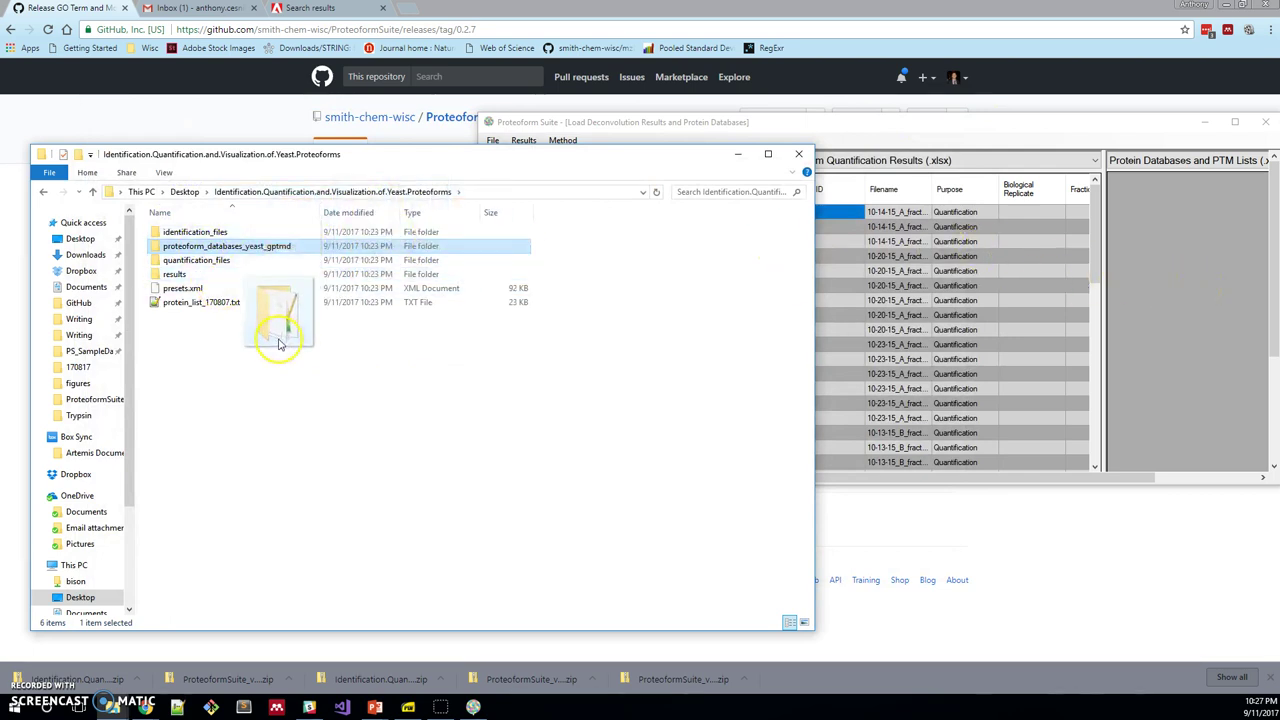
pyautogui.click(245, 232)
pyautogui.doubleClick(258, 246)
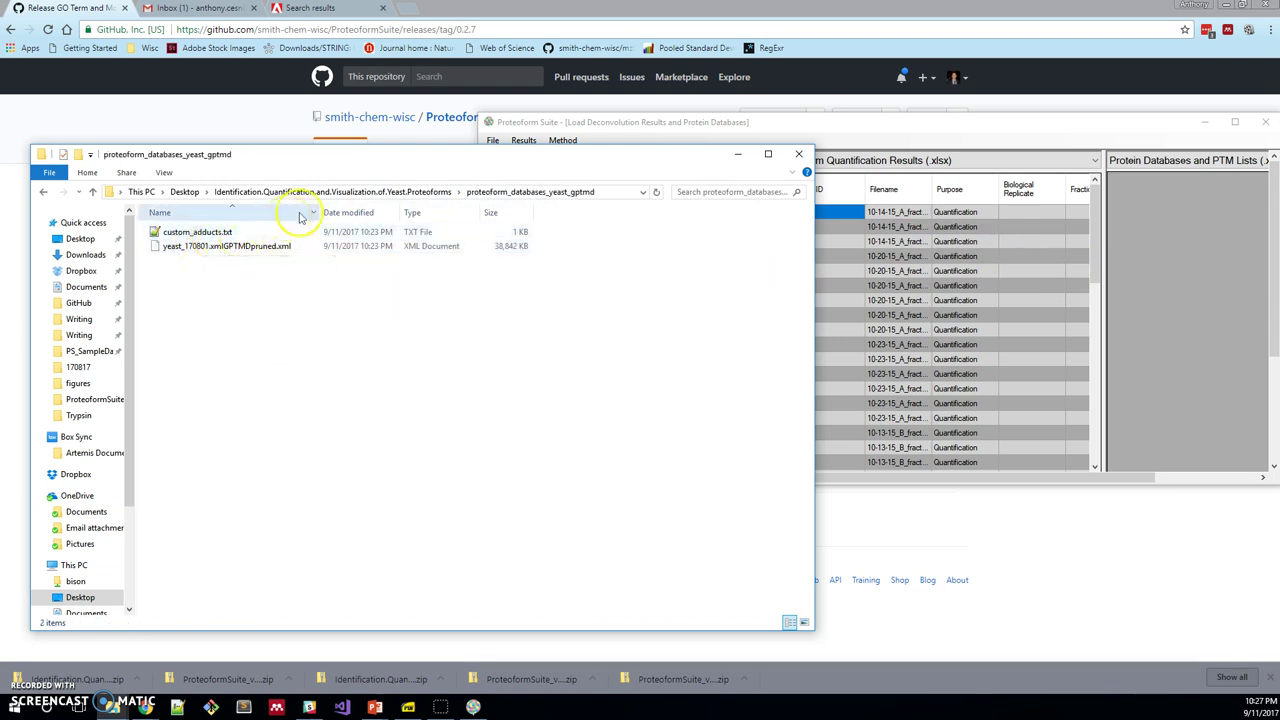
pyautogui.click(338, 193)
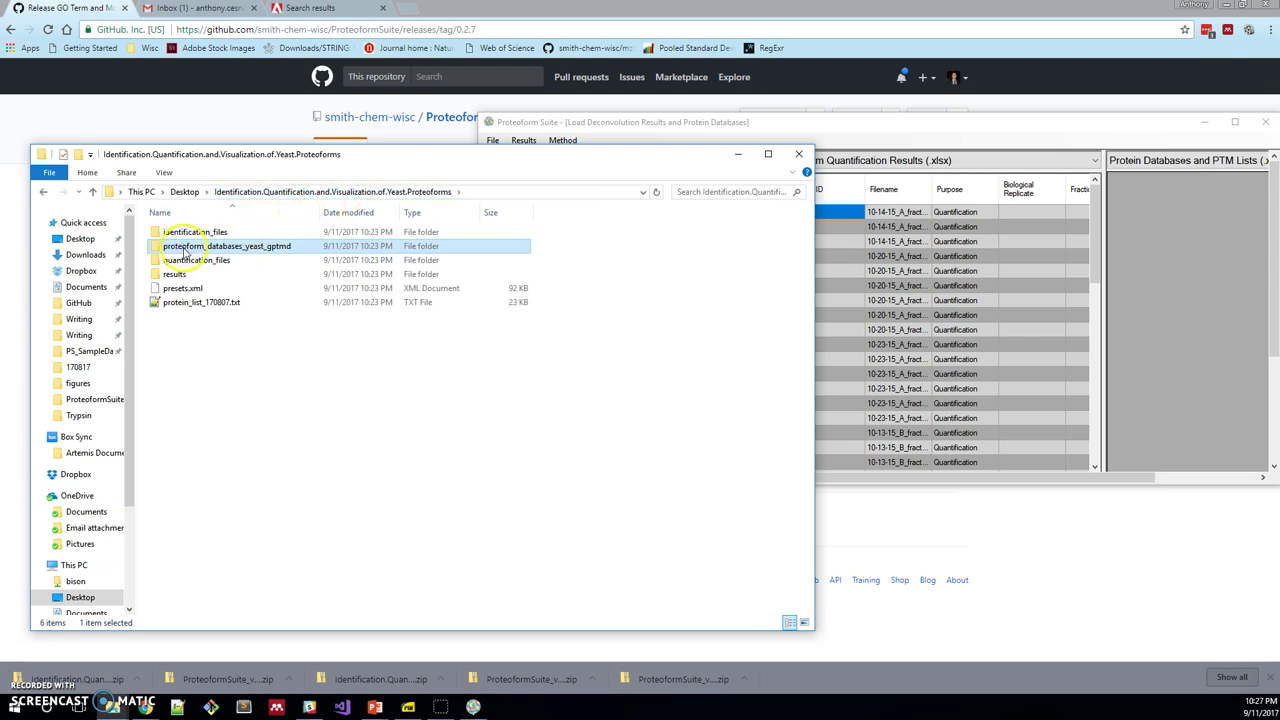
pyautogui.moveTo(185, 253); pyautogui.dragTo(1195, 257)
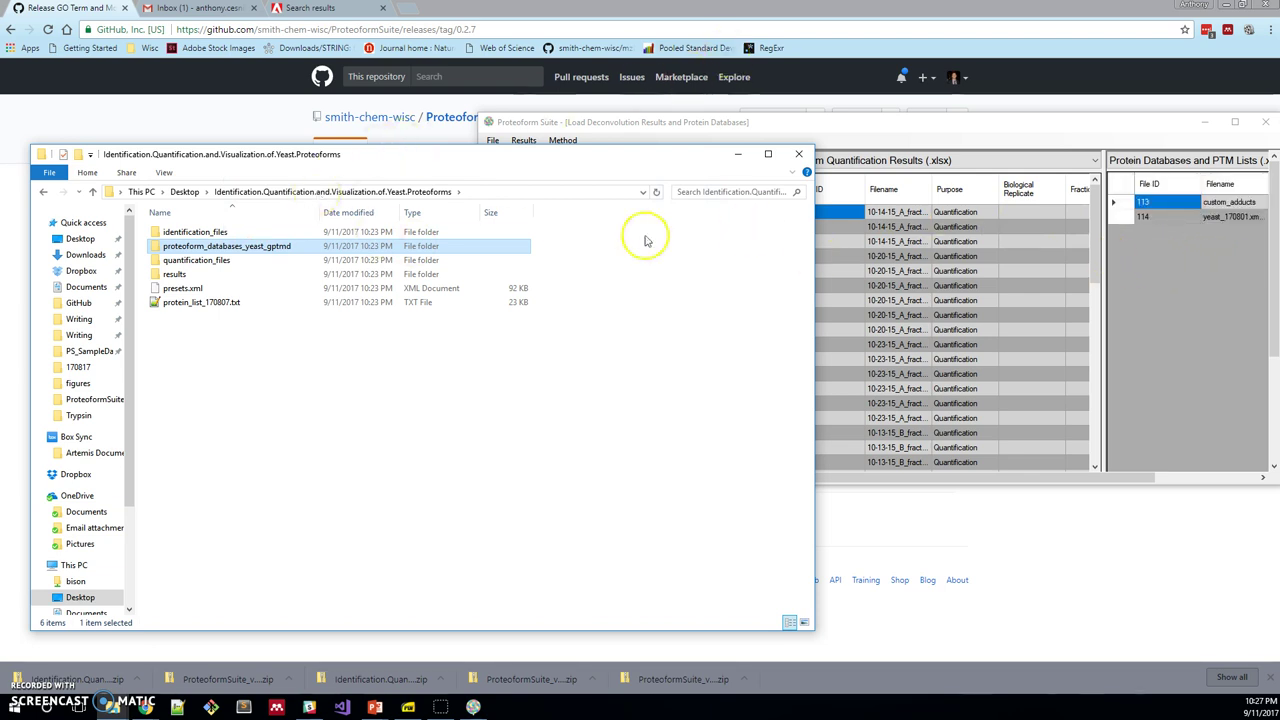
pyautogui.click(894, 124)
pyautogui.moveTo(894, 124); pyautogui.dragTo(629, 11)
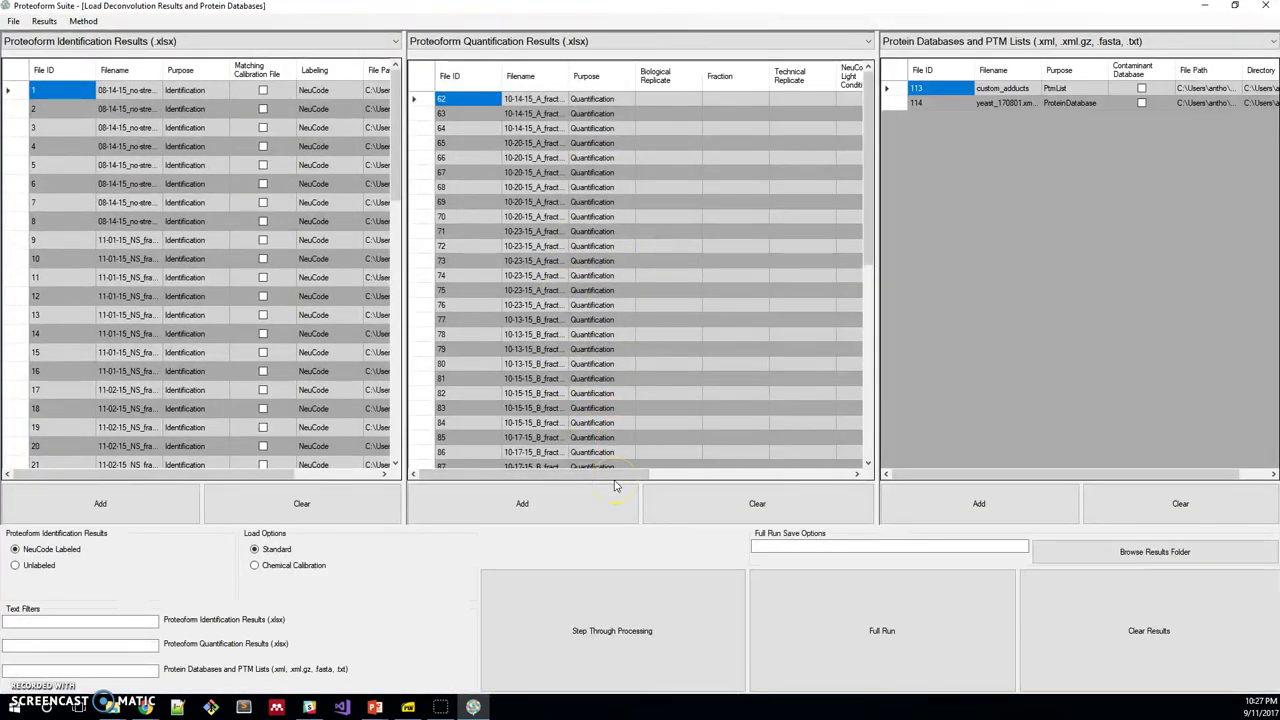
# Sort the quantification files by File ID and widen the Filename column
pyautogui.moveTo(568, 76); pyautogui.dragTo(621, 77)
pyautogui.click(609, 76)
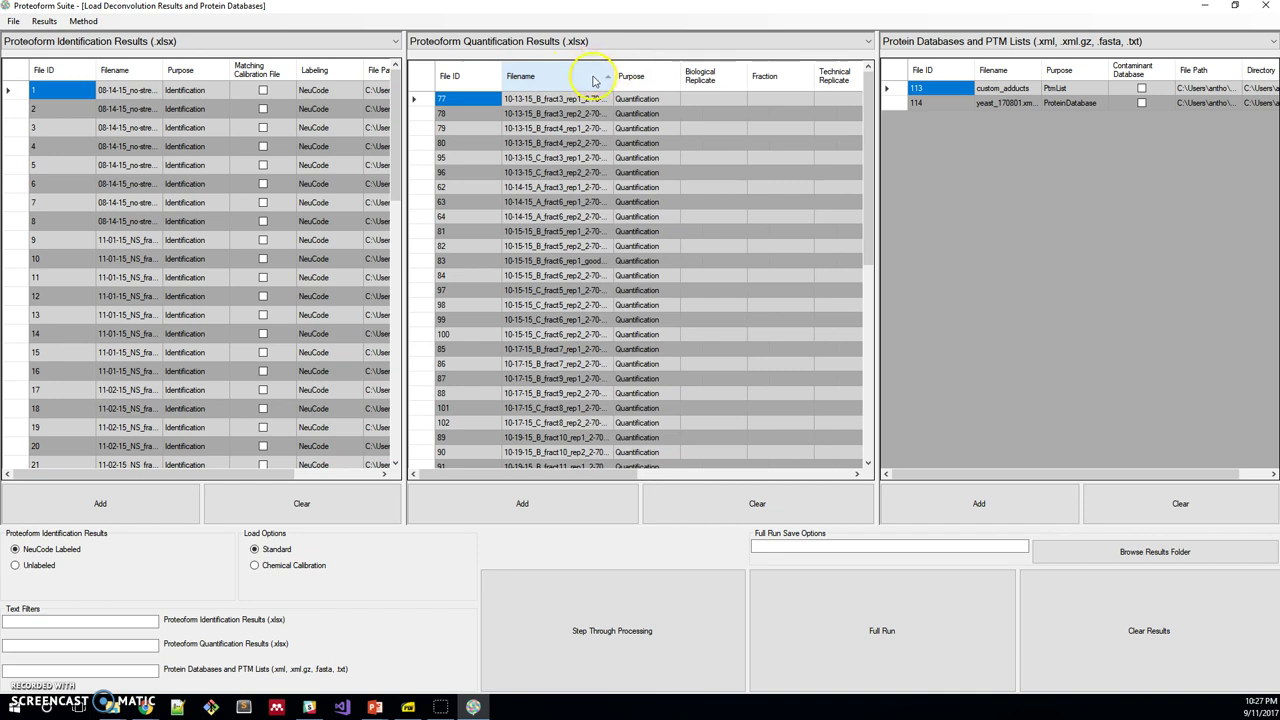
pyautogui.click(593, 78)
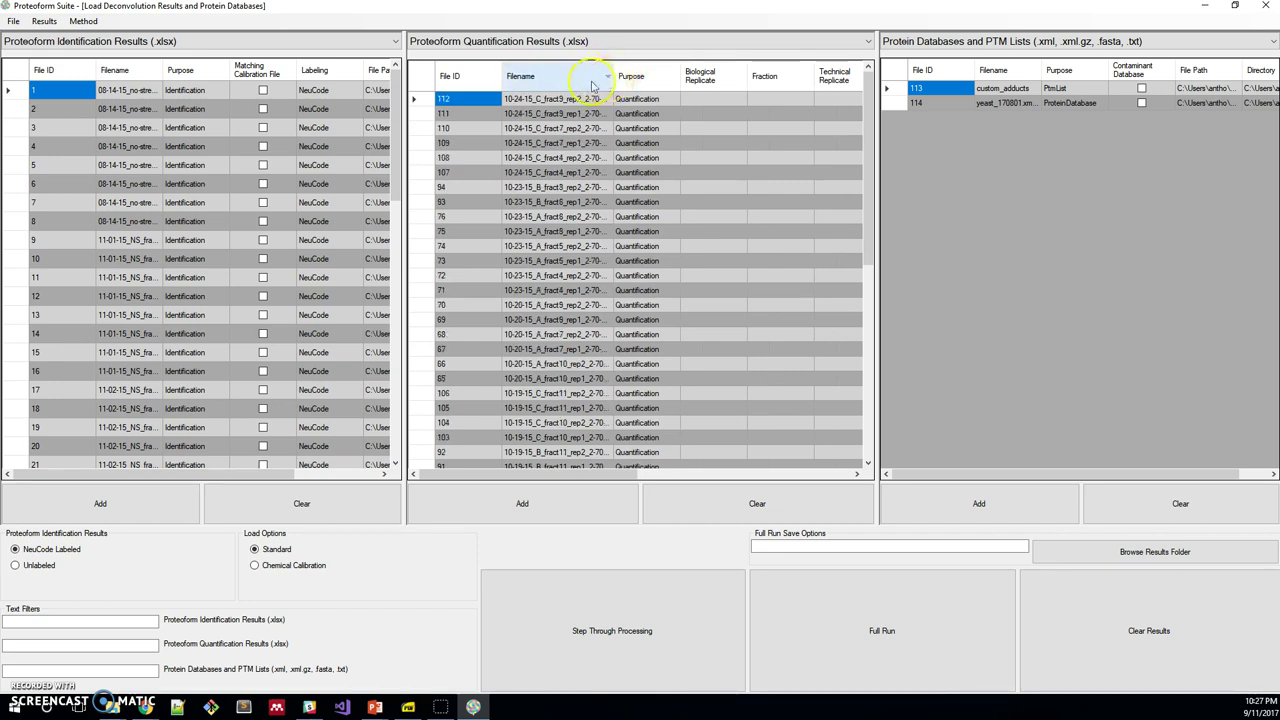
pyautogui.click(482, 80)
pyautogui.moveTo(613, 77); pyautogui.dragTo(630, 76)
# Set biological replicate A for quantification files 62, 63 and 64
pyautogui.click(724, 99)
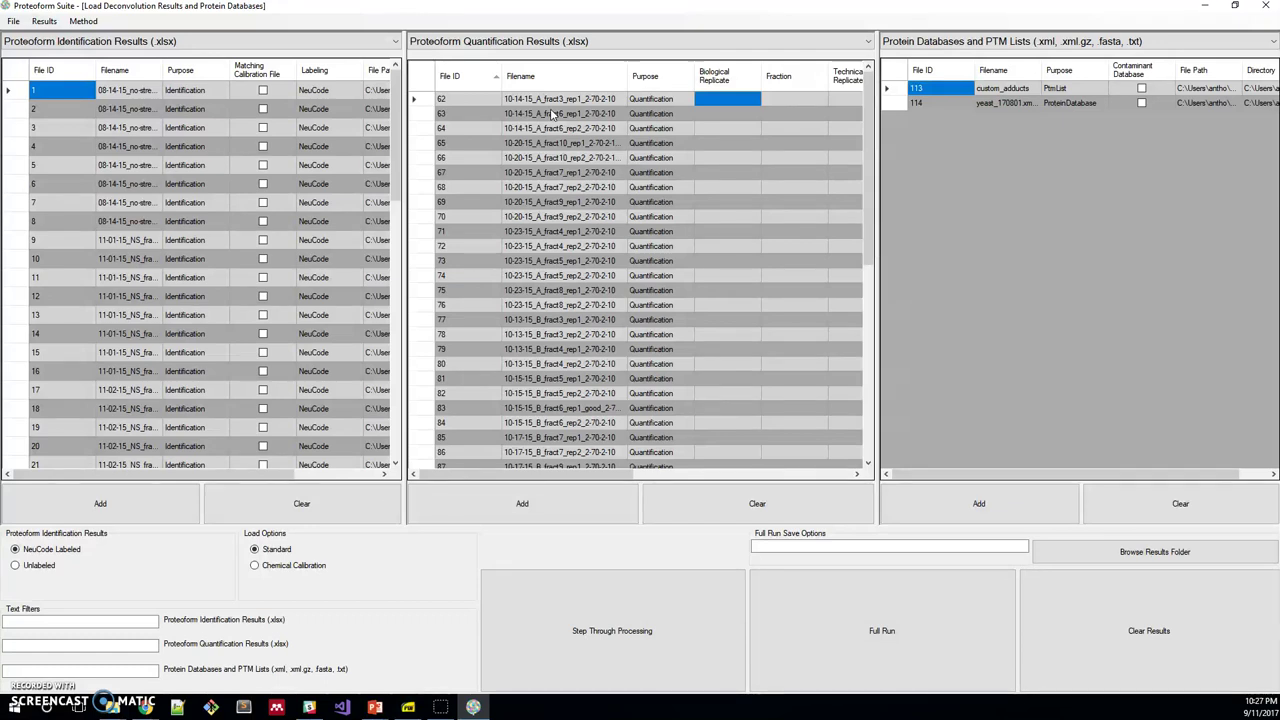
pyautogui.write('A')
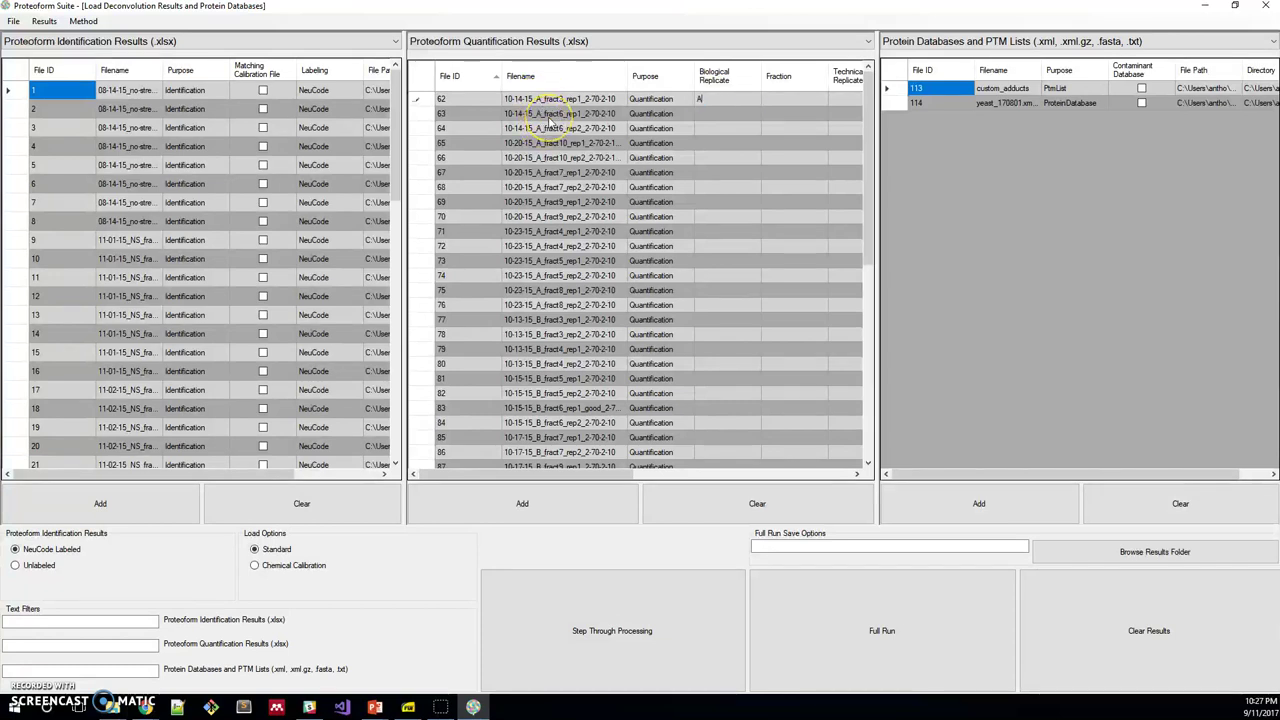
pyautogui.press('Return')
pyautogui.write('A')
pyautogui.press('Return')
pyautogui.write('A')
pyautogui.press('Return')
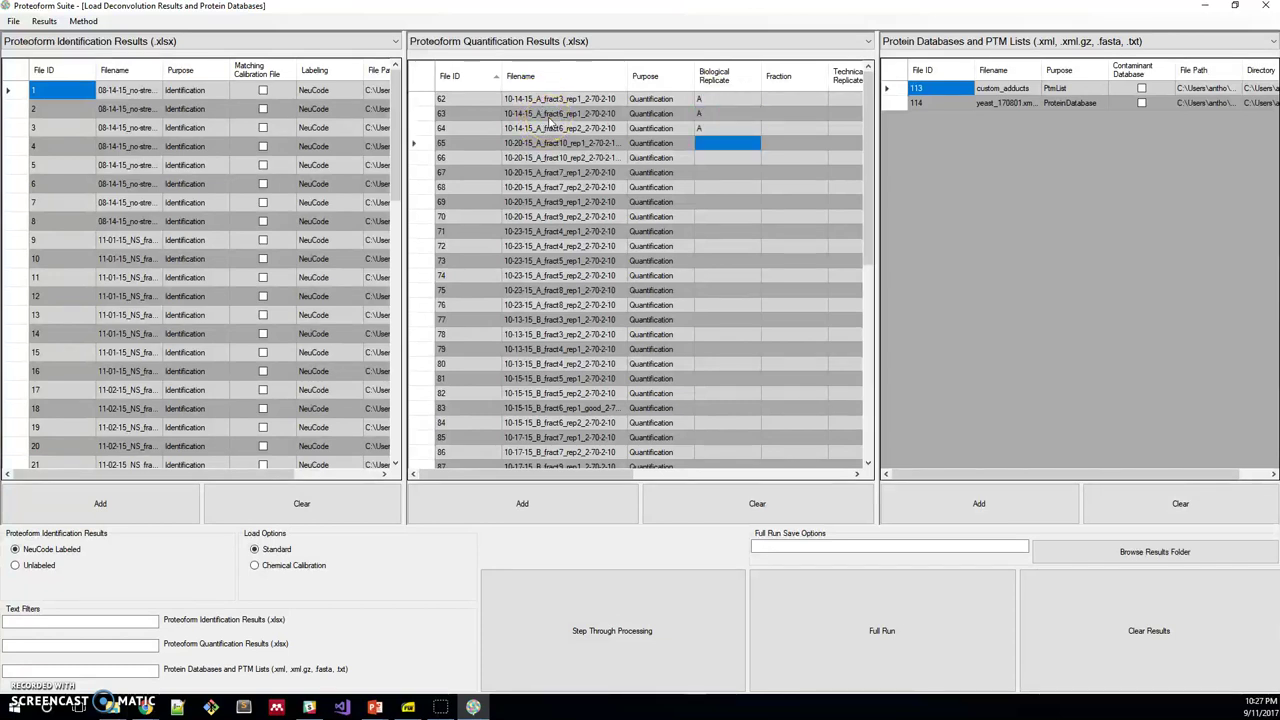
# Enter fractions 3, 6 and 6 for quantification files 62–64
pyautogui.click(768, 99)
pyautogui.write('3')
pyautogui.press('Return')
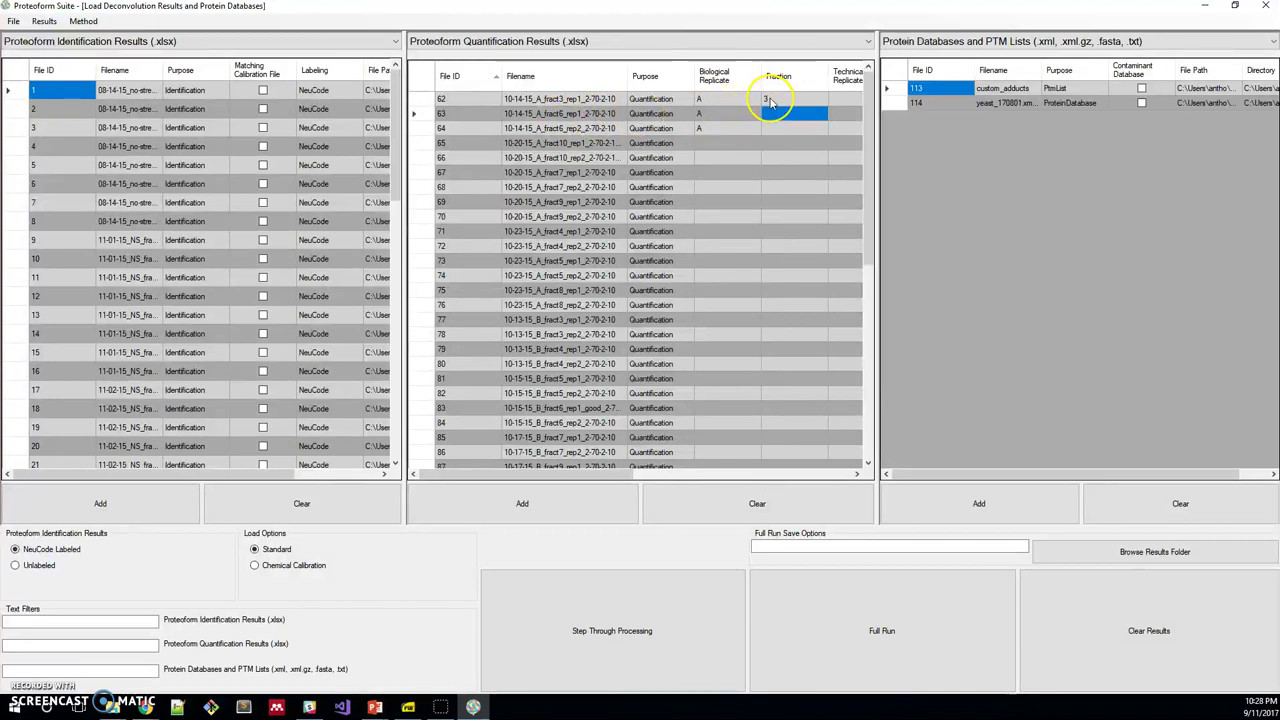
pyautogui.write('6')
pyautogui.press('Return')
pyautogui.write('6')
pyautogui.press('Return')
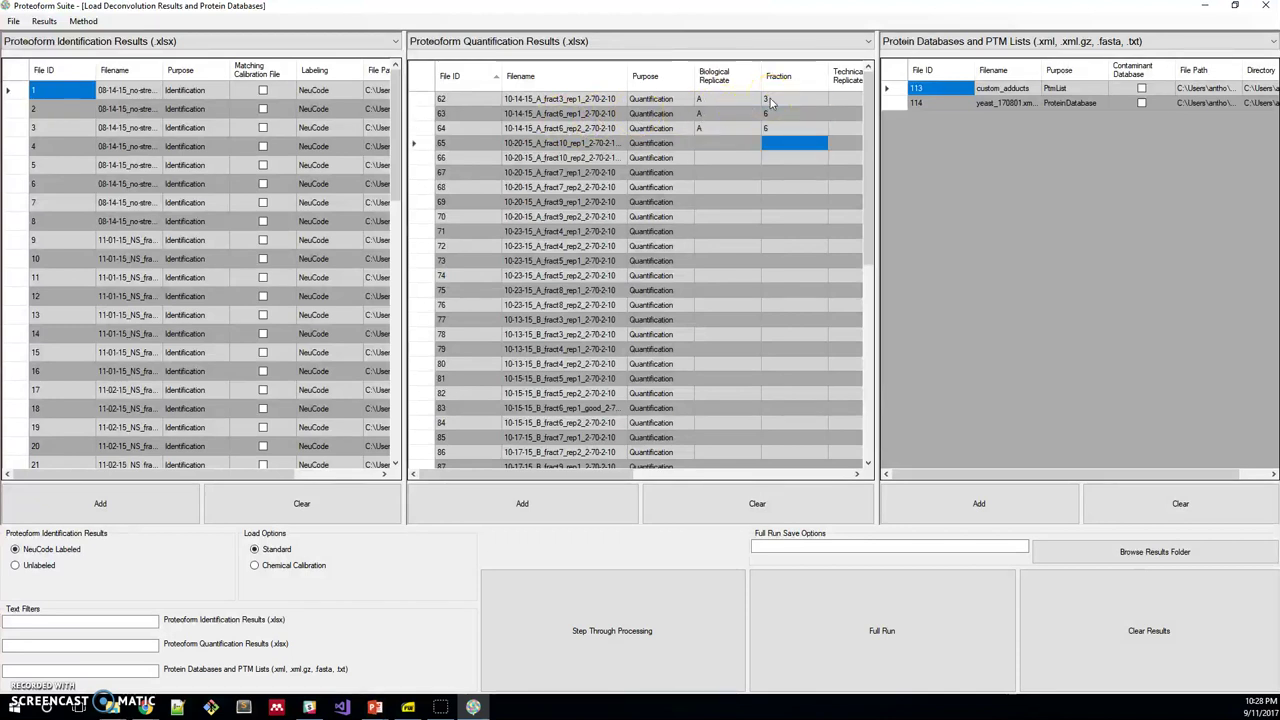
# Enter technical replicates 1, 1 and 2 for quantification files 62–64
pyautogui.click(839, 101)
pyautogui.write('1')
pyautogui.press('Return')
pyautogui.write('1')
pyautogui.press('Return')
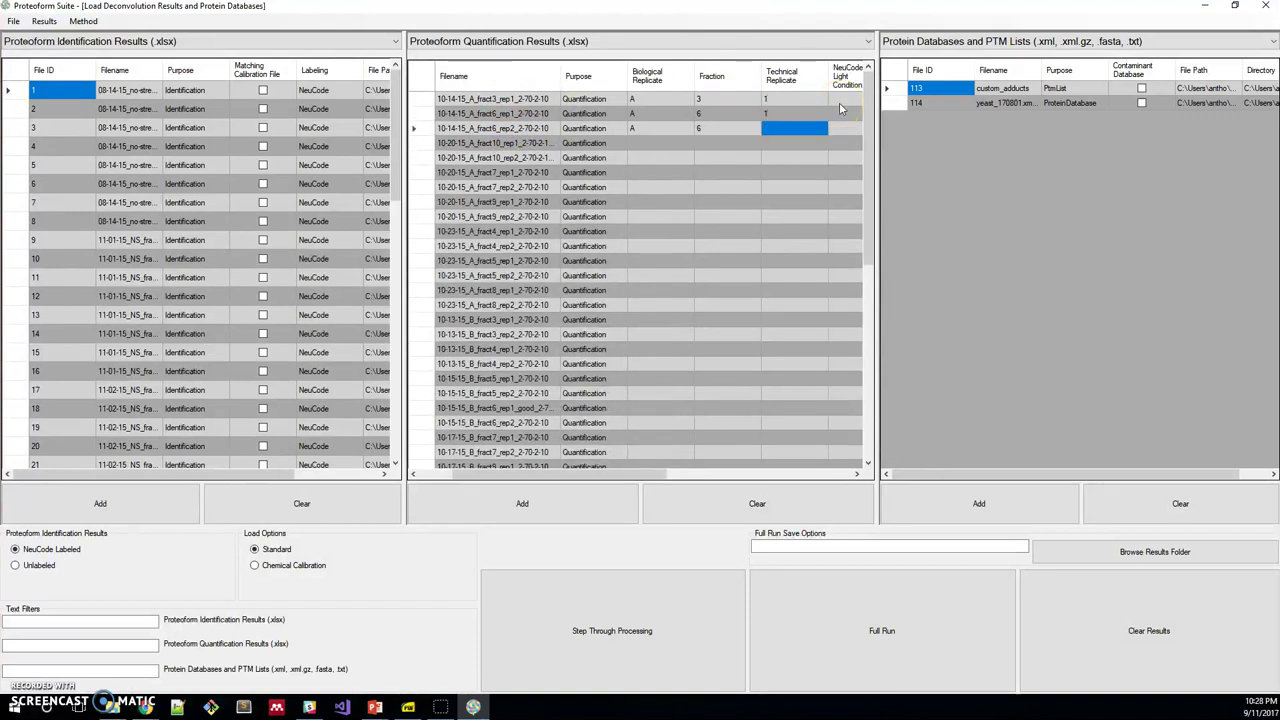
pyautogui.write('2')
pyautogui.press('Return')
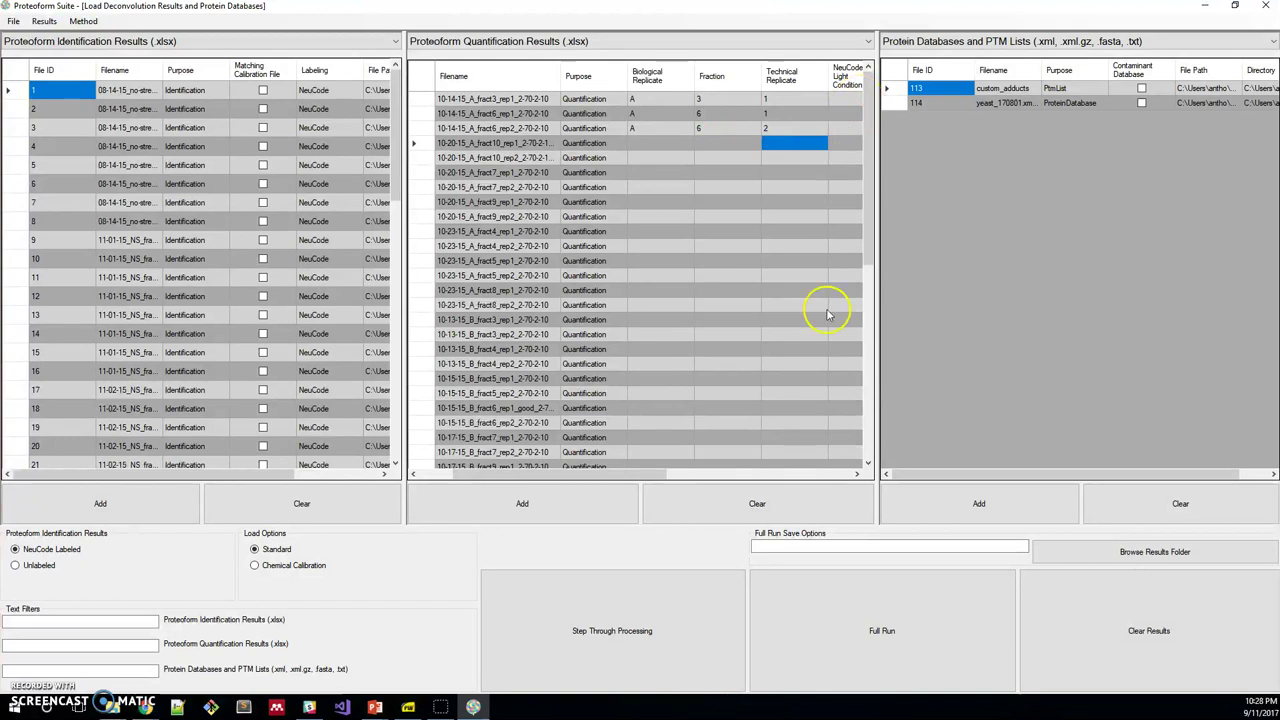
pyautogui.moveTo(651, 474)
pyautogui.mouseDown()
pyautogui.moveTo(610, 480)
pyautogui.moveTo(735, 487)
pyautogui.moveTo(646, 477)
pyautogui.mouseUp()
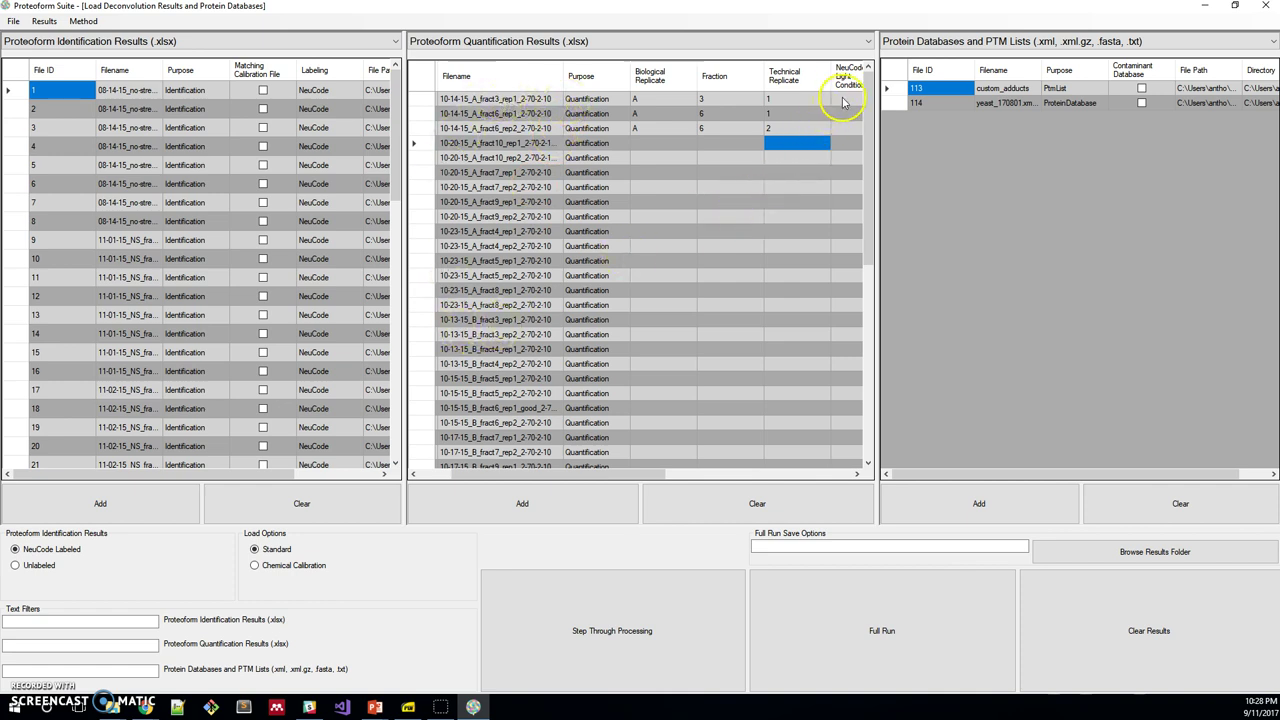
# Set the NeuCode Light condition of files 62–64 to Normal
pyautogui.moveTo(843, 100); pyautogui.dragTo(845, 128)
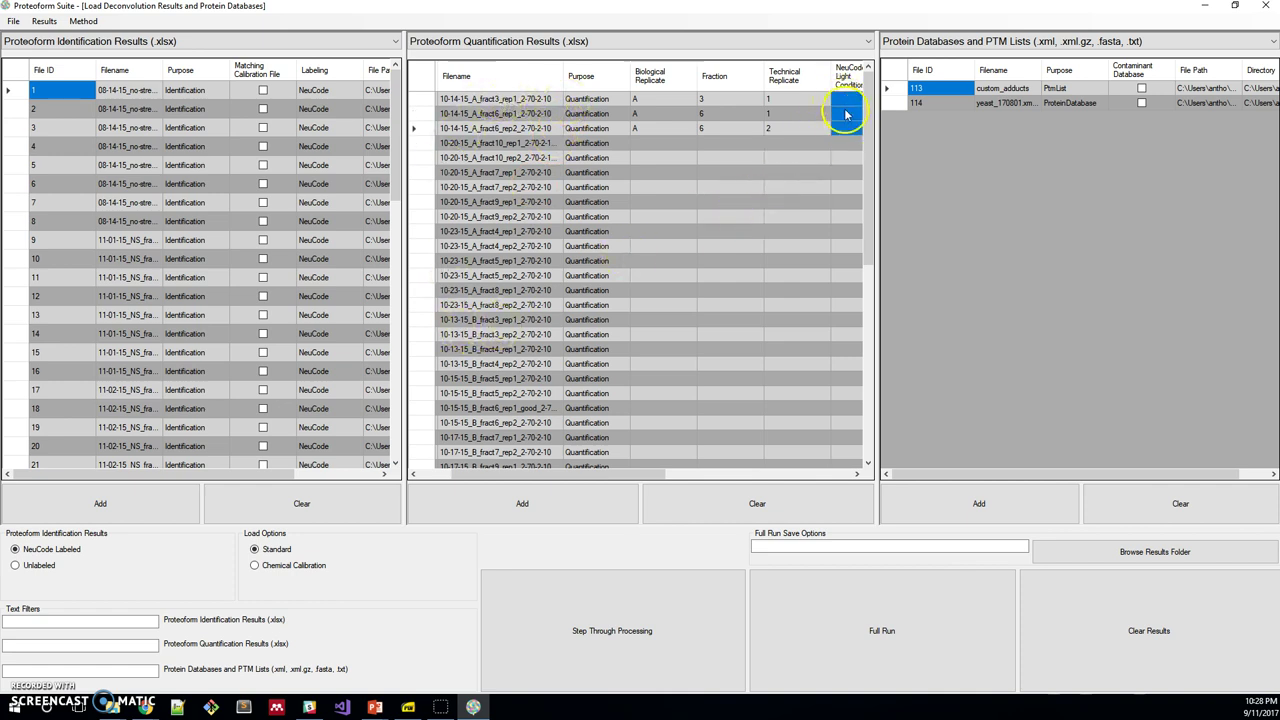
pyautogui.rightClick(845, 115)
pyautogui.write('Normal')
pyautogui.press('Return')
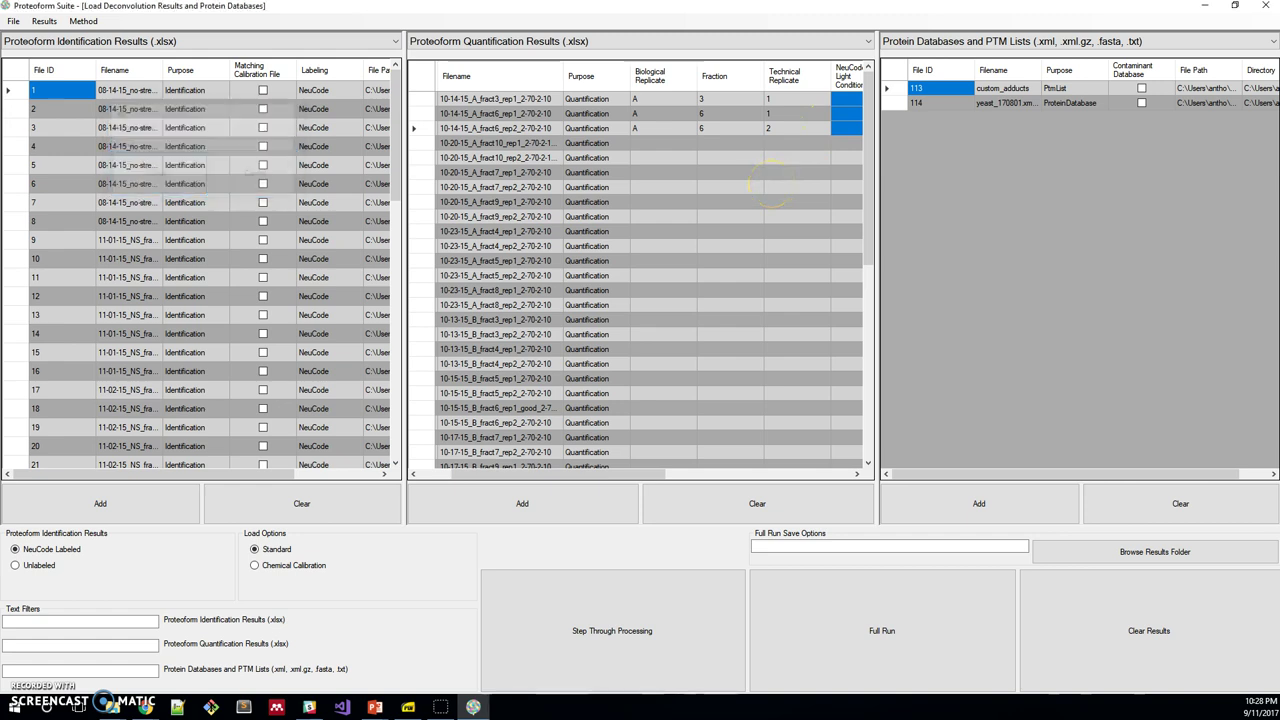
pyautogui.moveTo(571, 474); pyautogui.dragTo(633, 477)
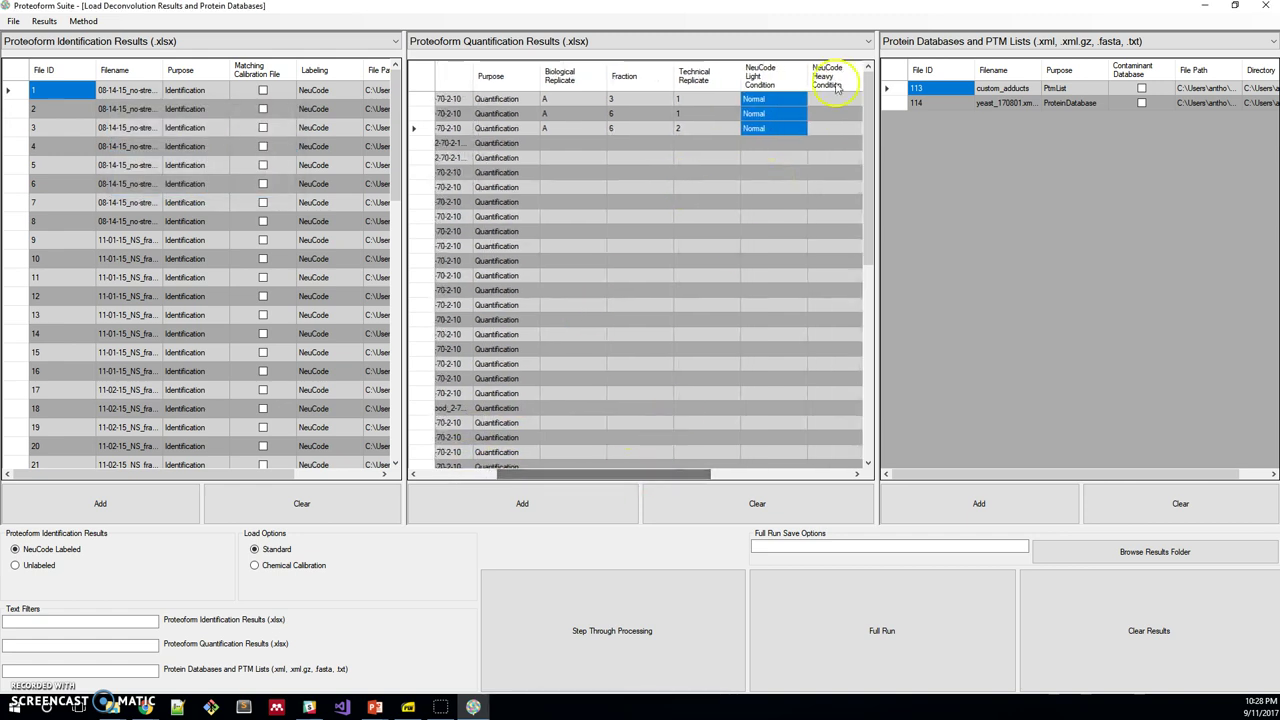
# Set the NeuCode Heavy condition of files 62–64 to Stress
pyautogui.moveTo(843, 100); pyautogui.dragTo(850, 127)
pyautogui.rightClick(850, 127)
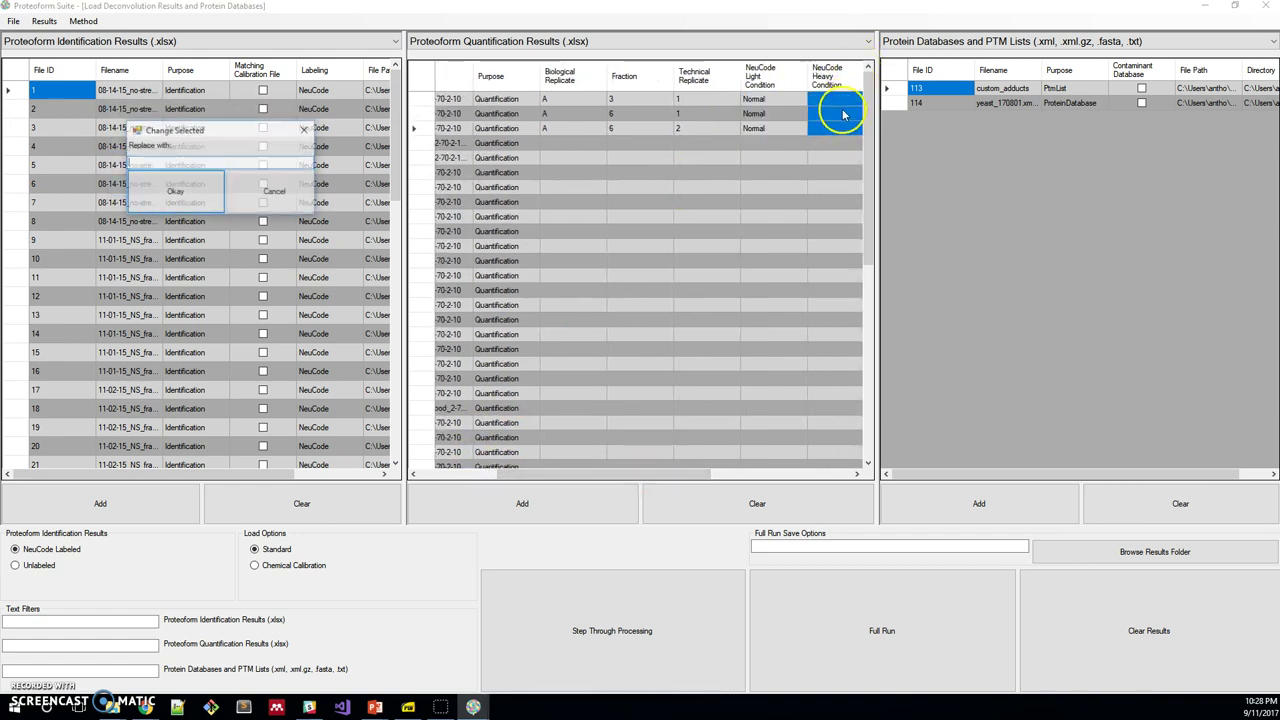
pyautogui.write('Stress')
pyautogui.press('Return')
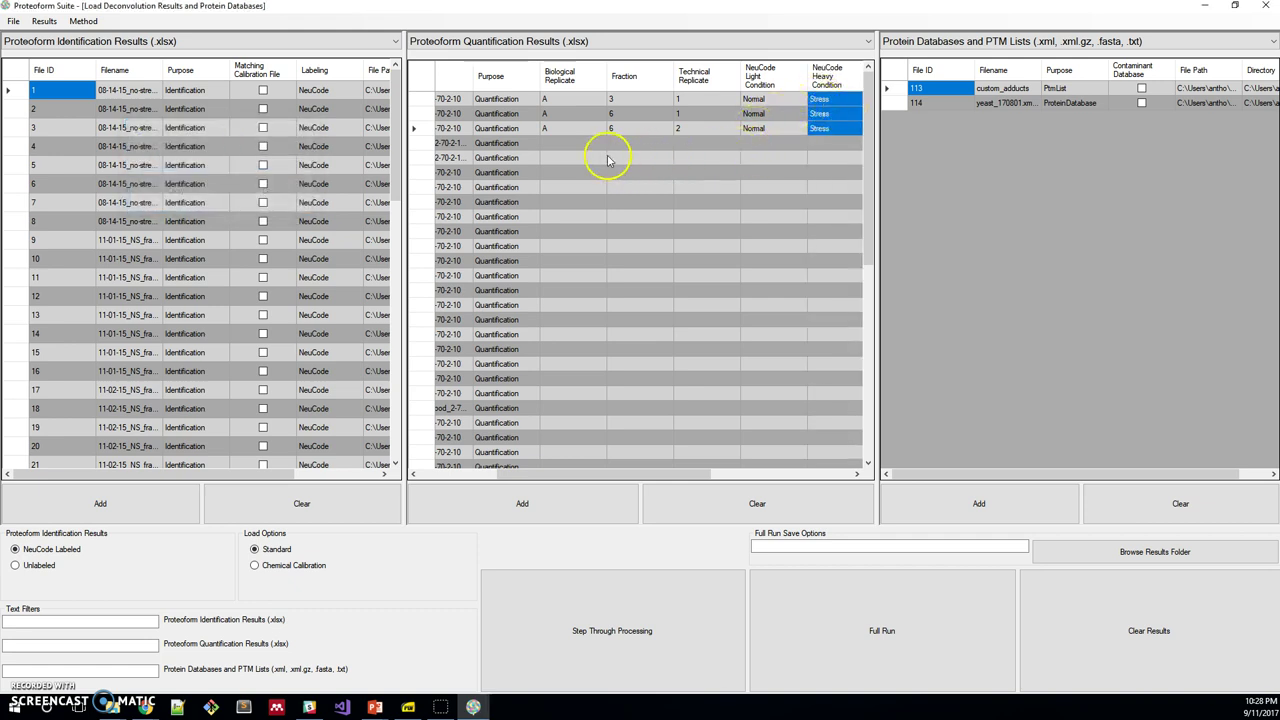
# Fill the empty NeuCode Light condition cells of files 65–69 with Normal
pyautogui.moveTo(756, 143); pyautogui.dragTo(757, 192)
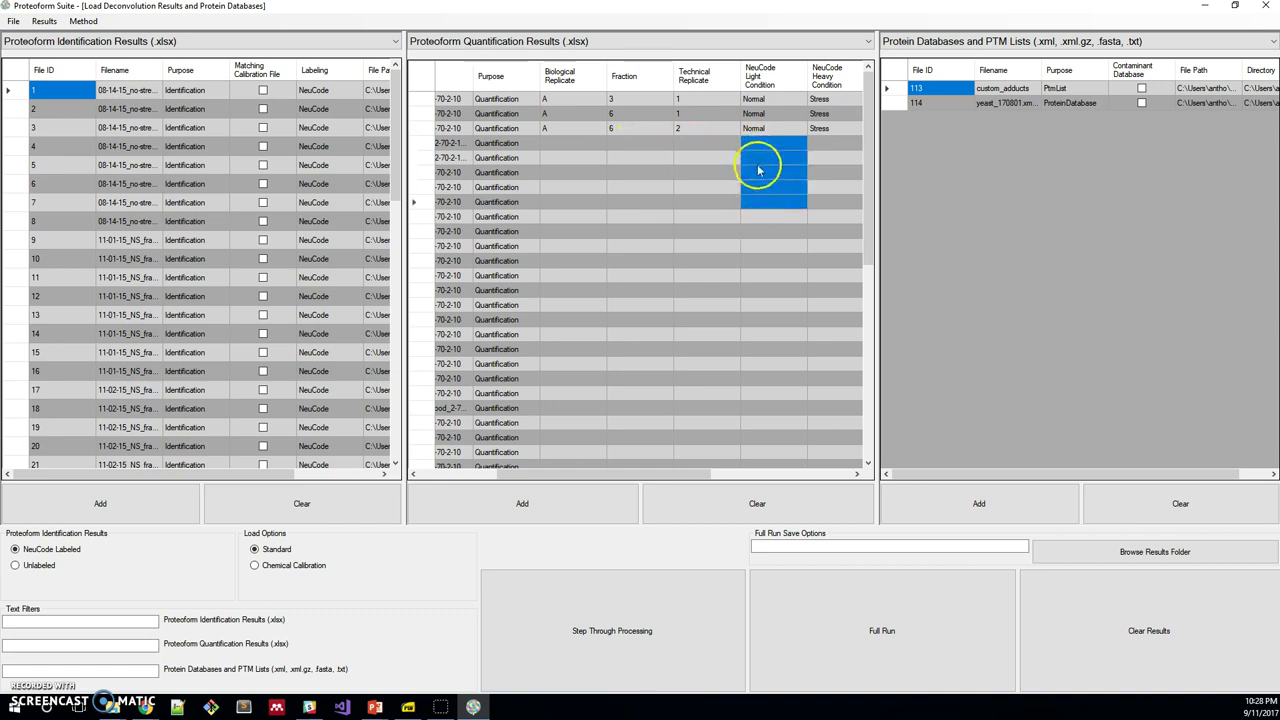
pyautogui.click(758, 170)
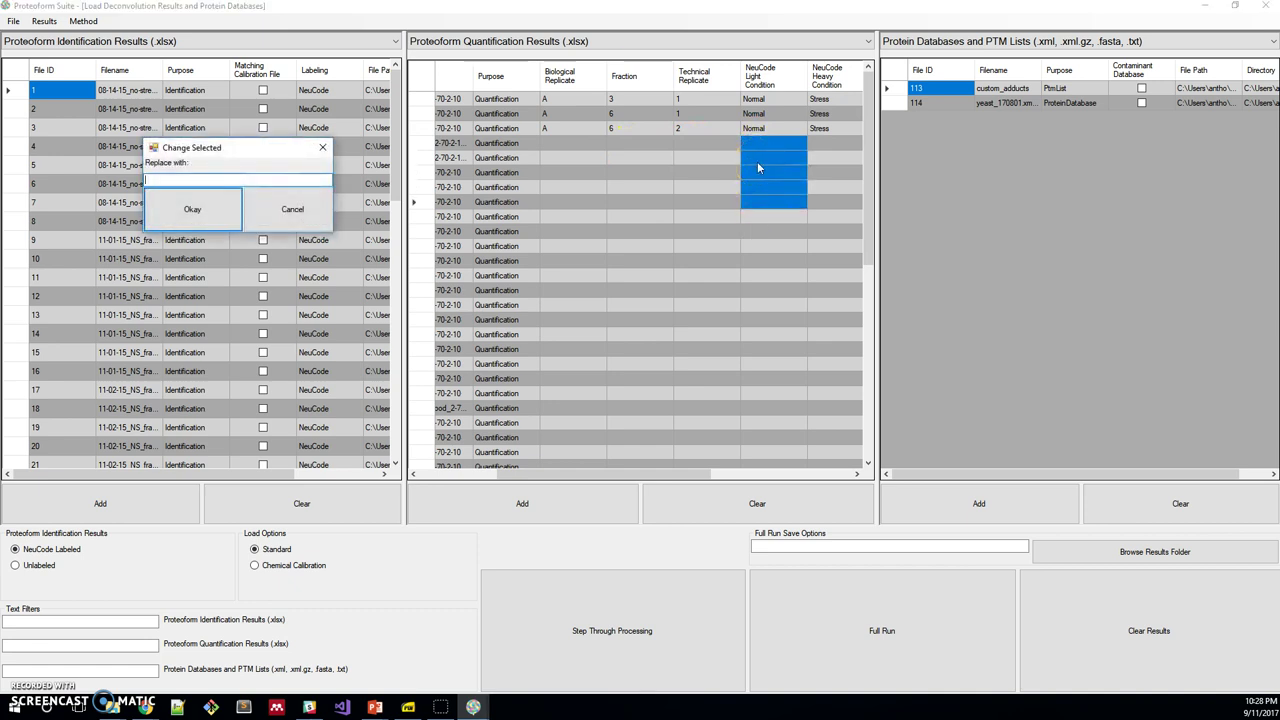
pyautogui.write('Normal')
pyautogui.press('Return')
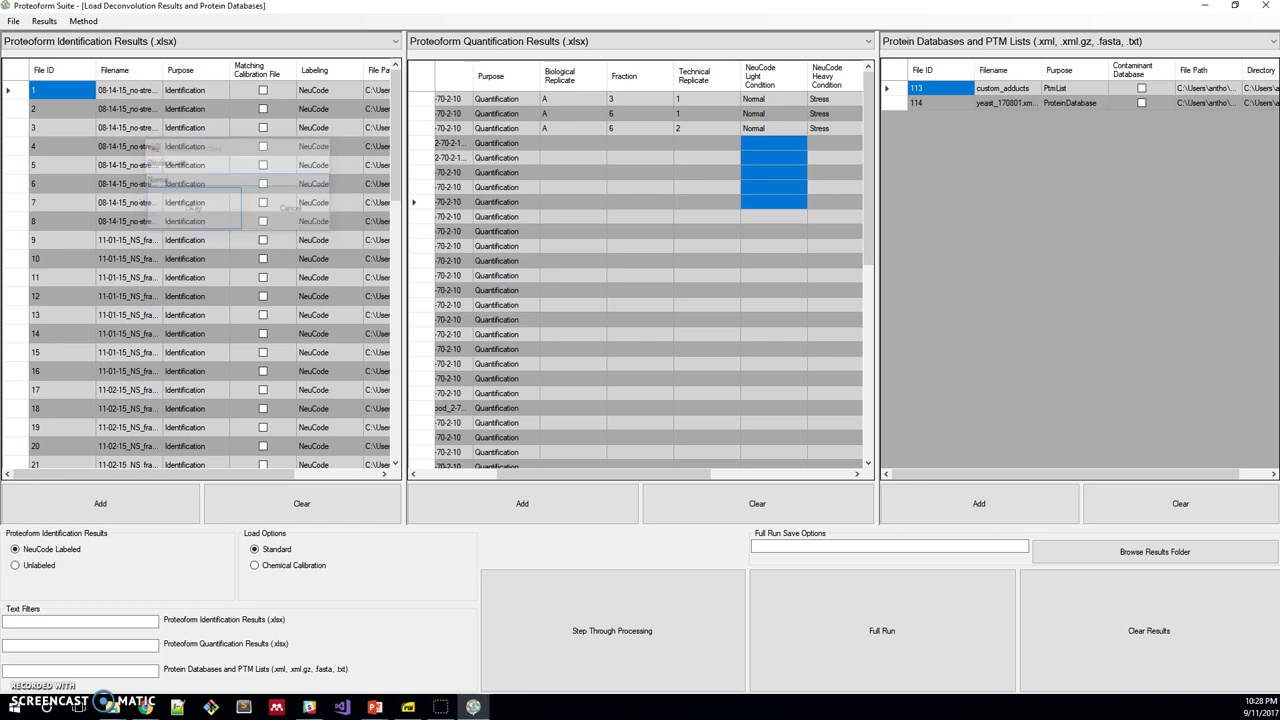
pyautogui.click(534, 158)
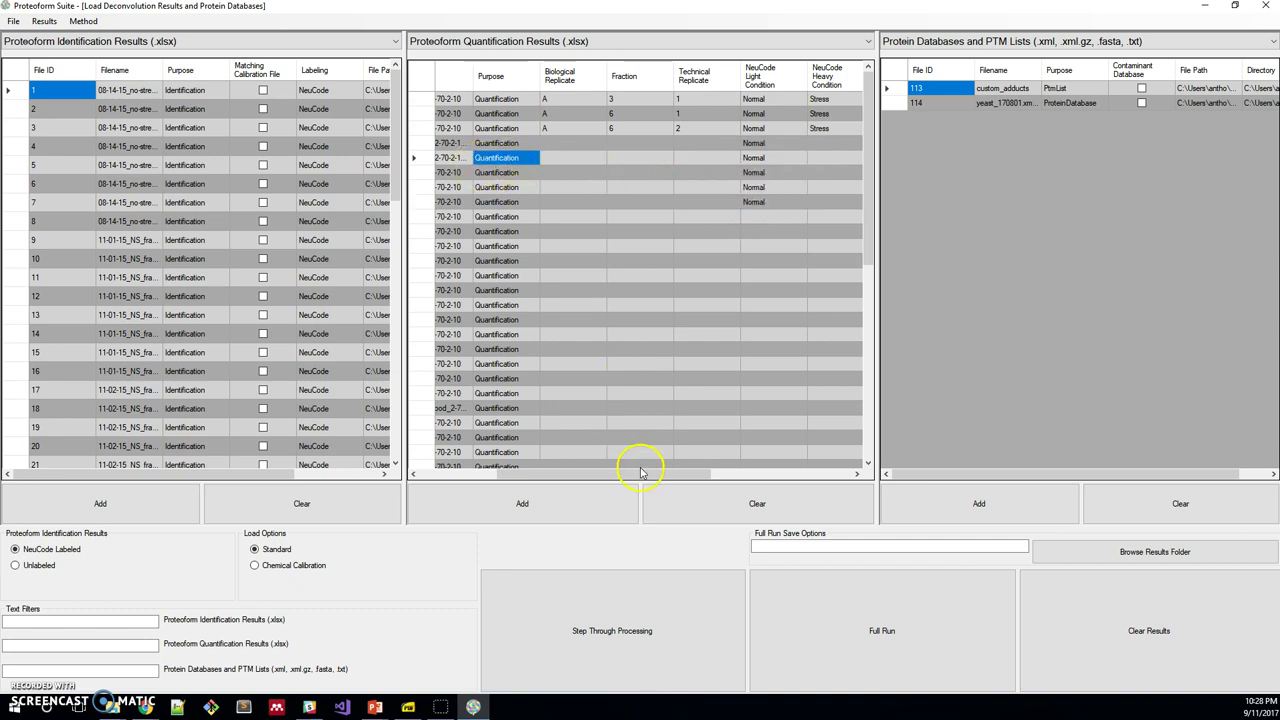
pyautogui.moveTo(637, 474); pyautogui.dragTo(553, 468)
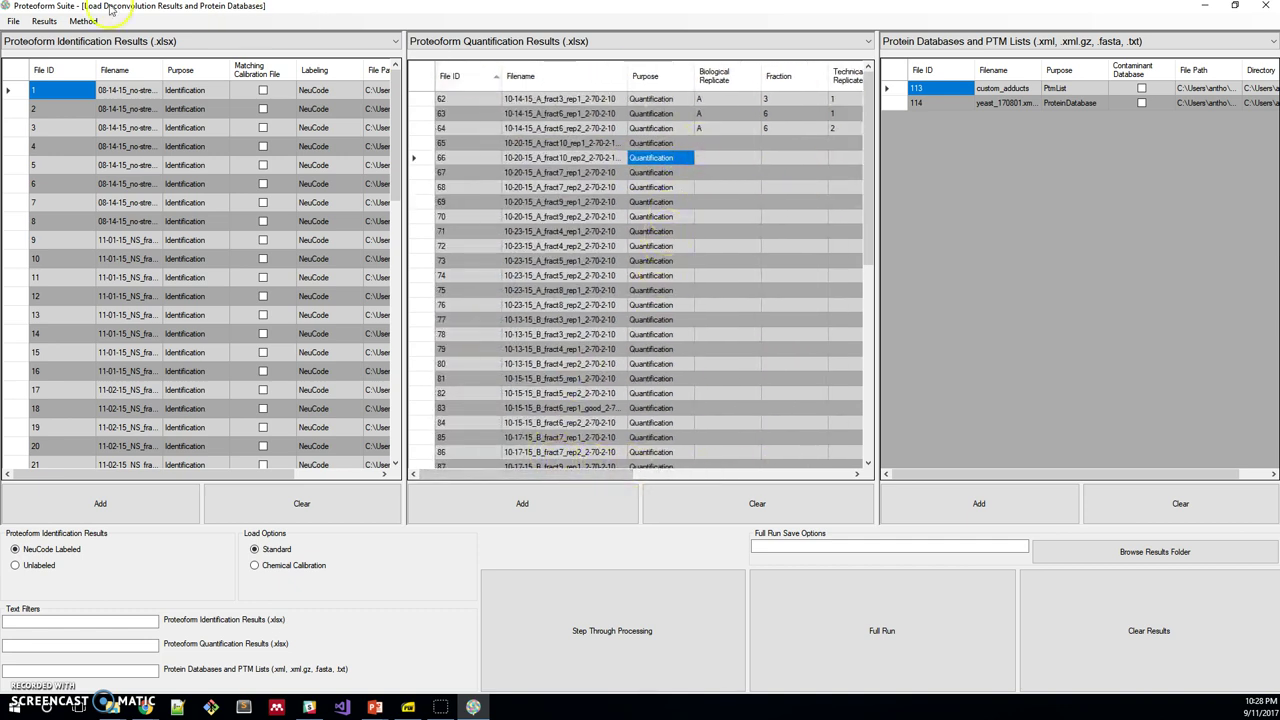
# Load the presets.xml method file, declining to add files at the listed paths
pyautogui.click(83, 21)
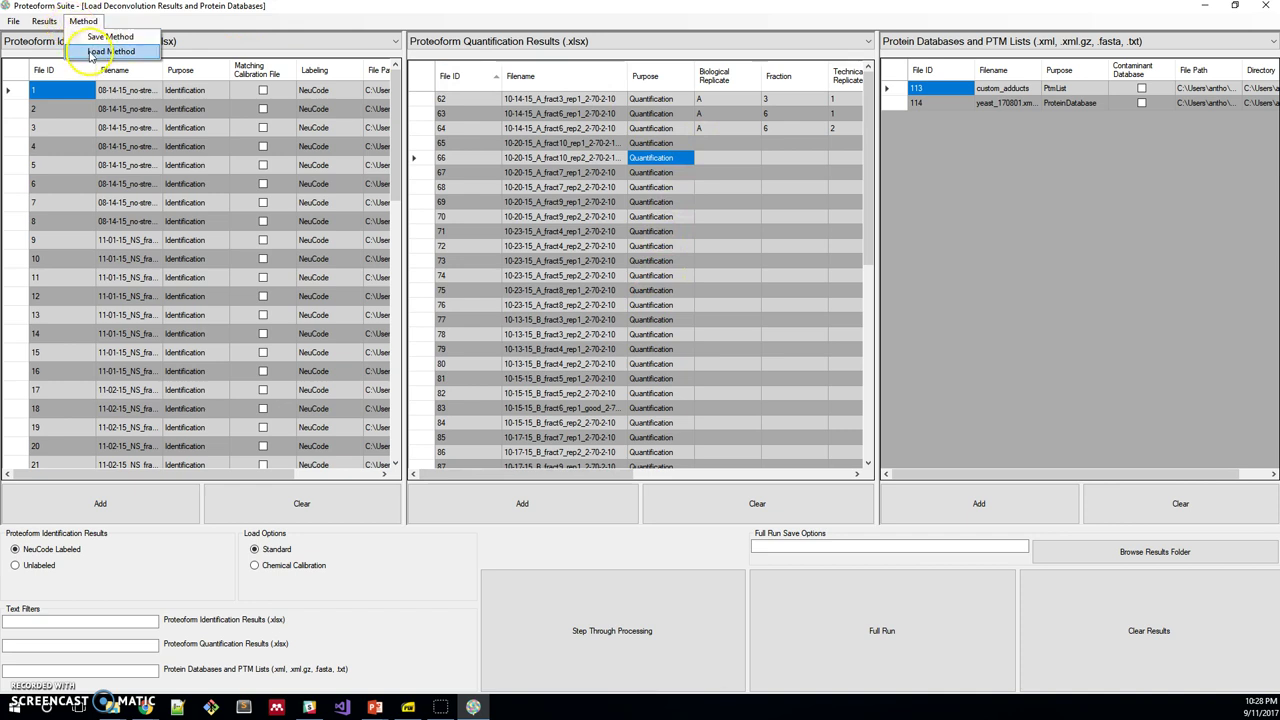
pyautogui.click(92, 53)
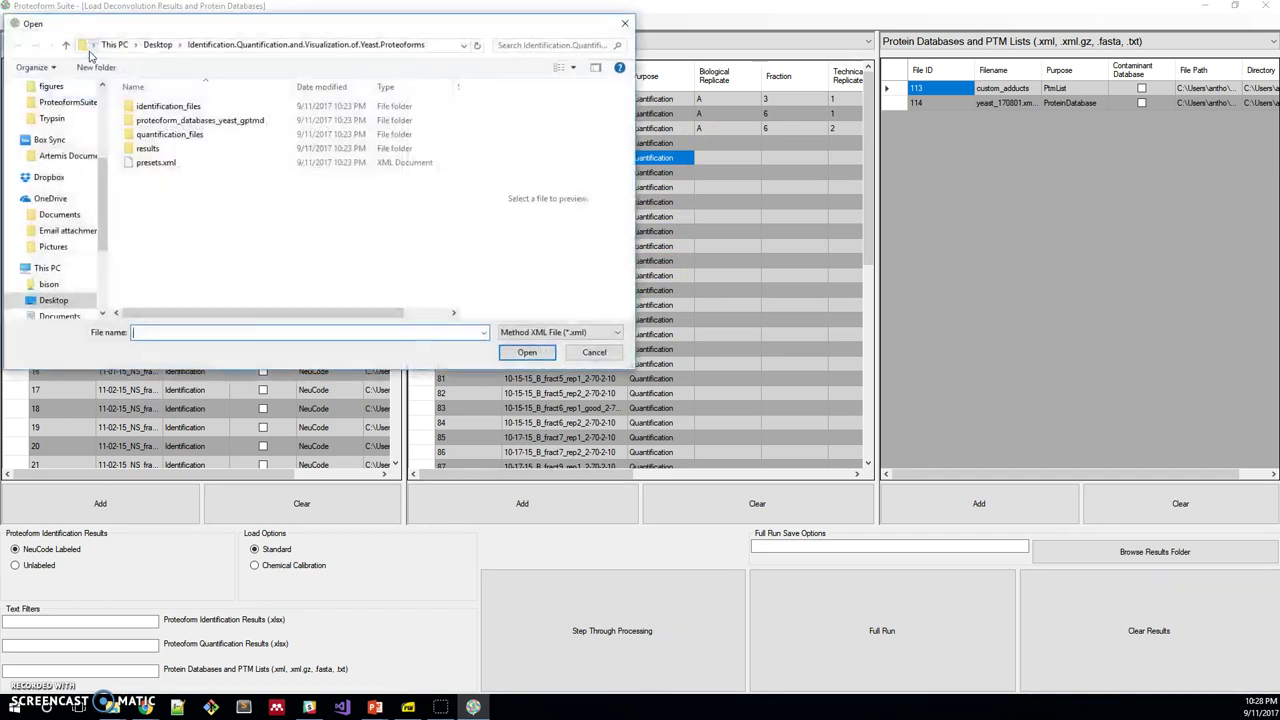
pyautogui.click(145, 164)
pyautogui.click(515, 352)
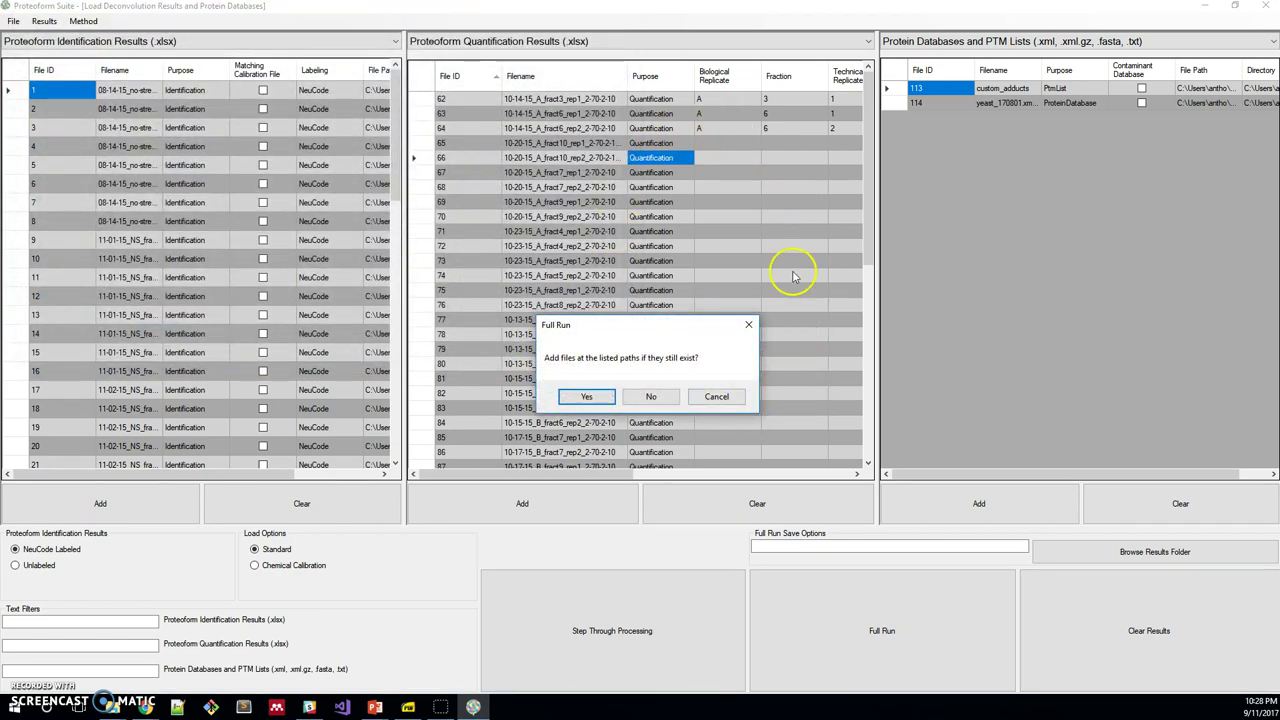
pyautogui.click(651, 398)
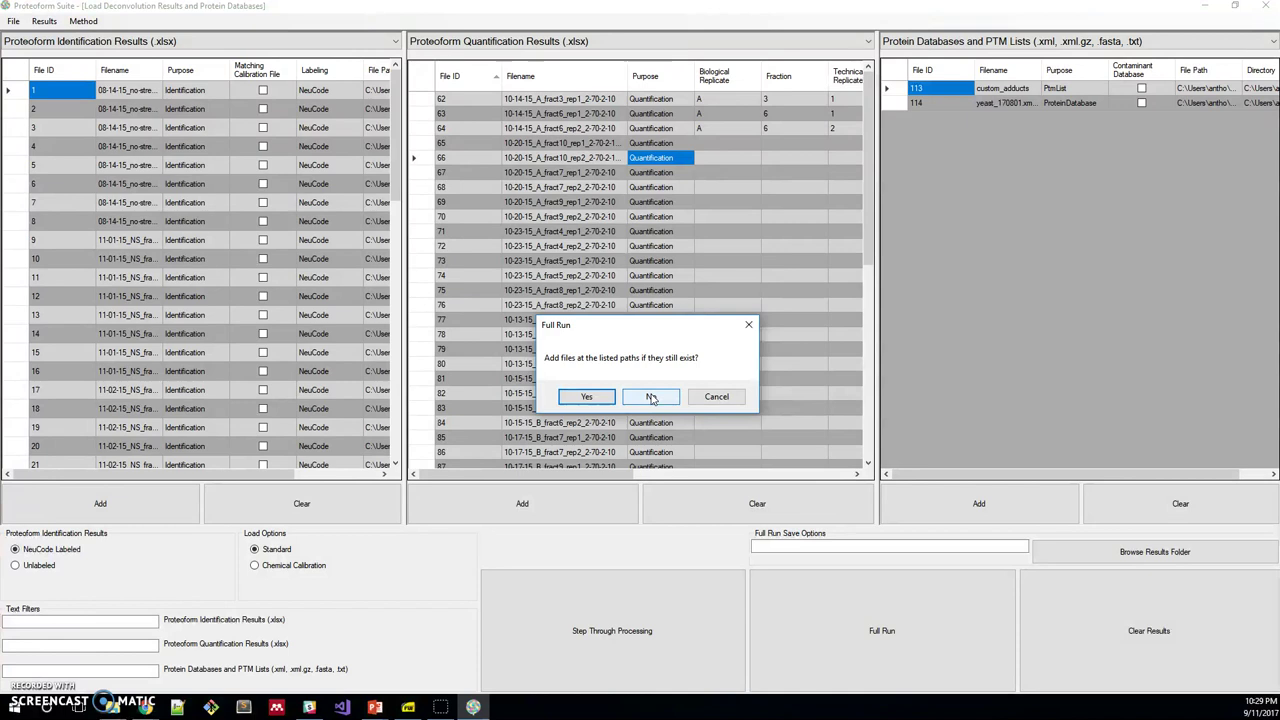
pyautogui.click(651, 397)
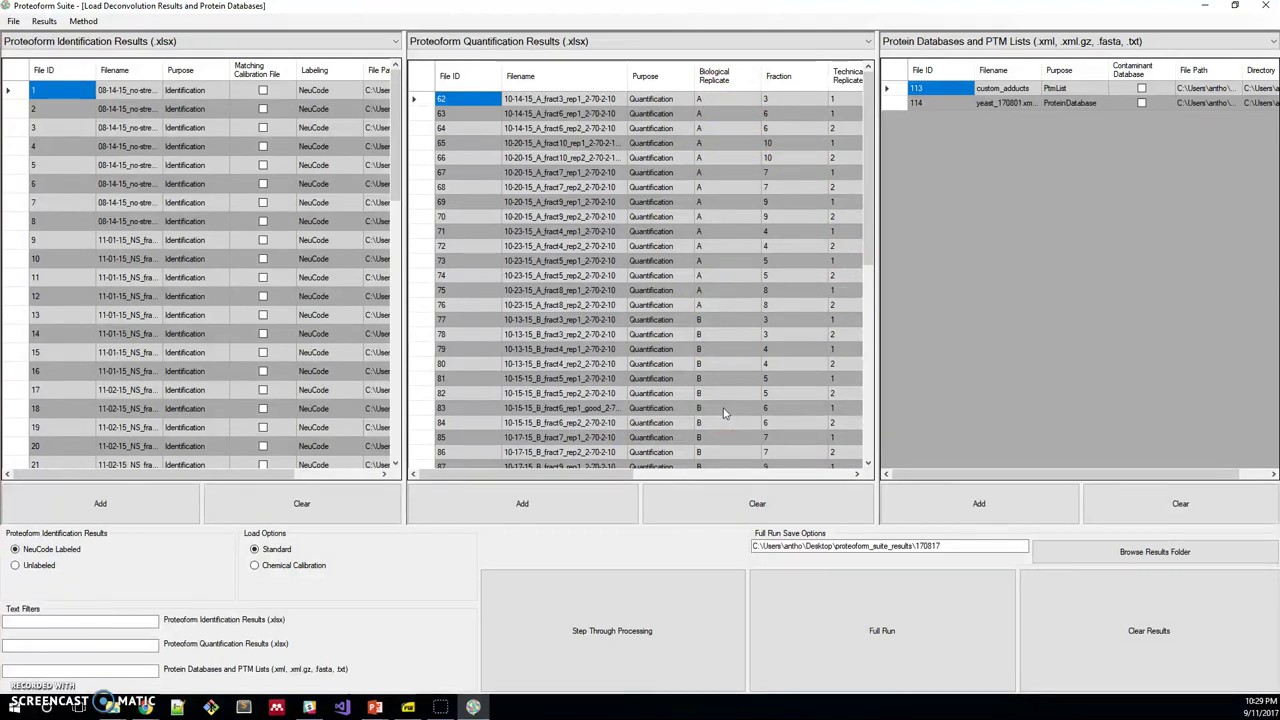
# Launch a Full Run of the loaded method, answering No to using presets
pyautogui.click(717, 467)
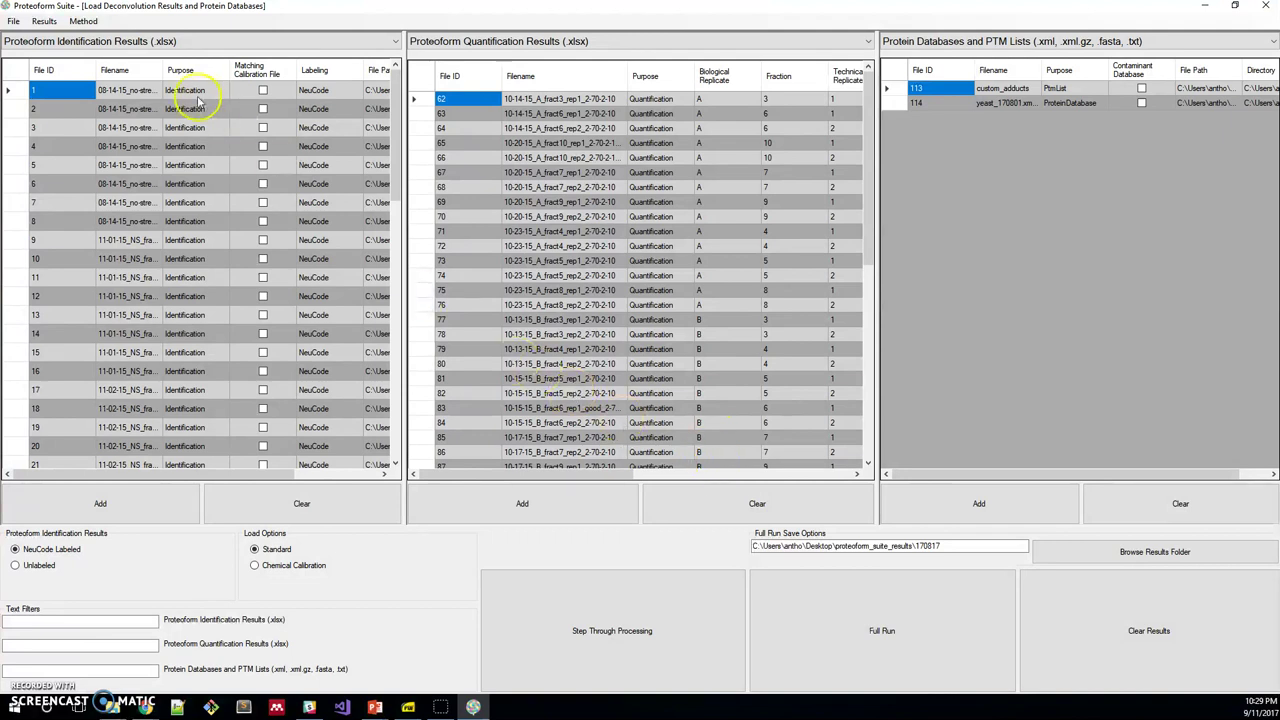
pyautogui.click(44, 22)
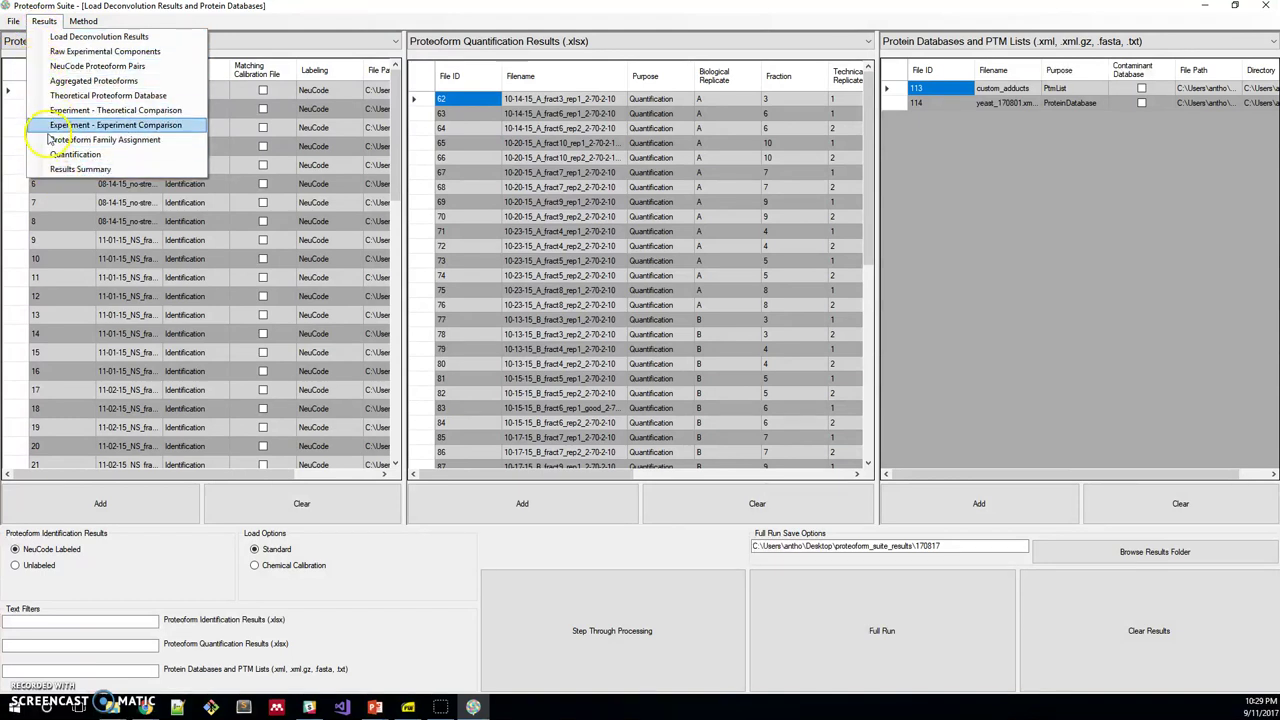
pyautogui.click(622, 557)
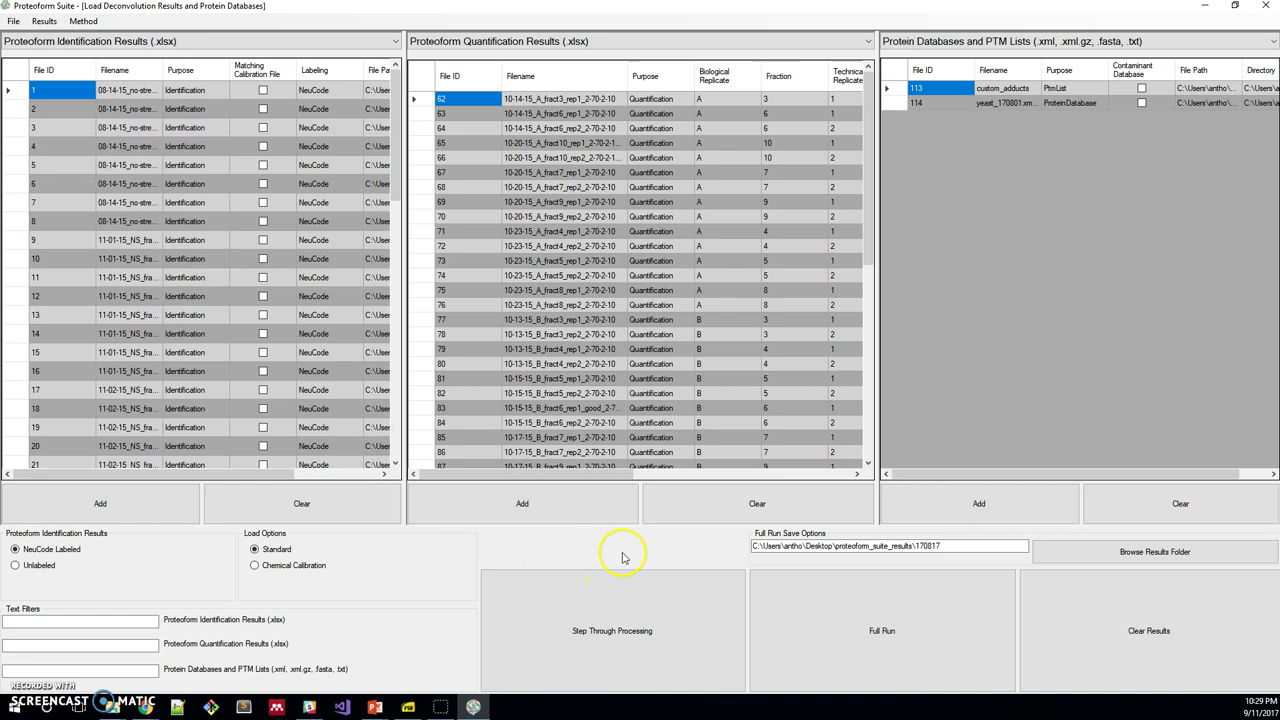
pyautogui.click(928, 659)
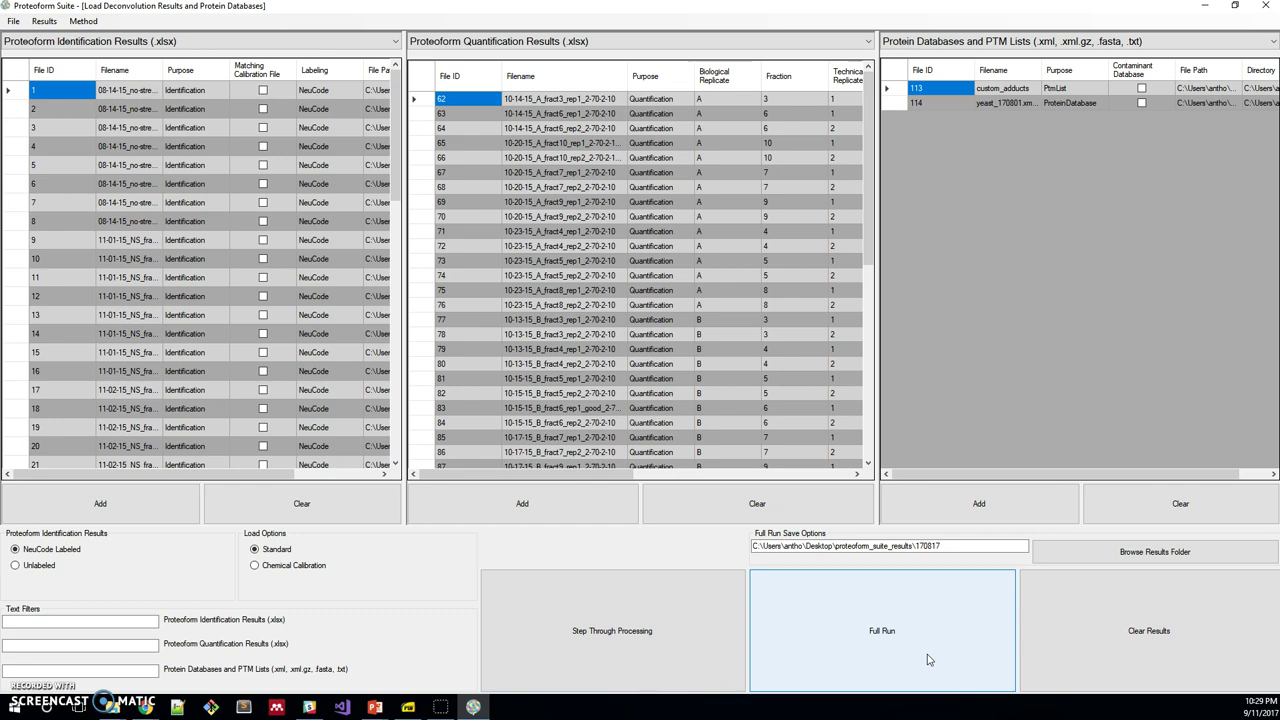
pyautogui.click(928, 659)
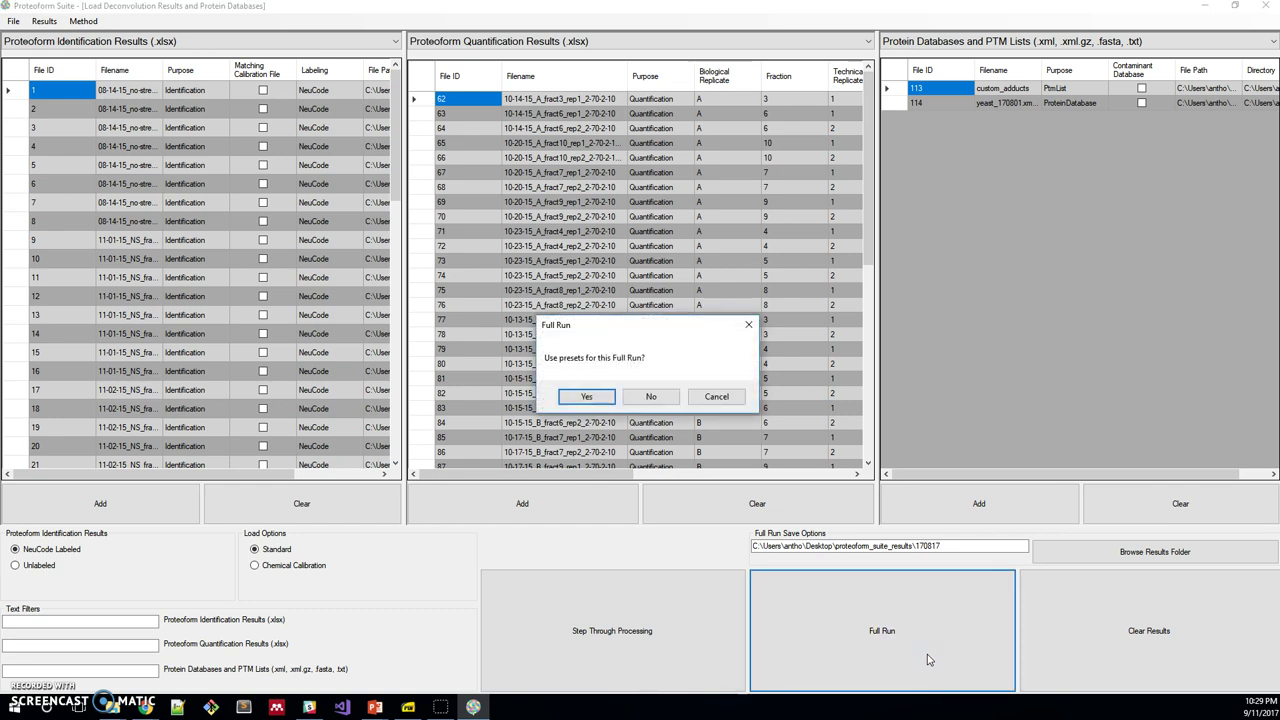
pyautogui.click(654, 402)
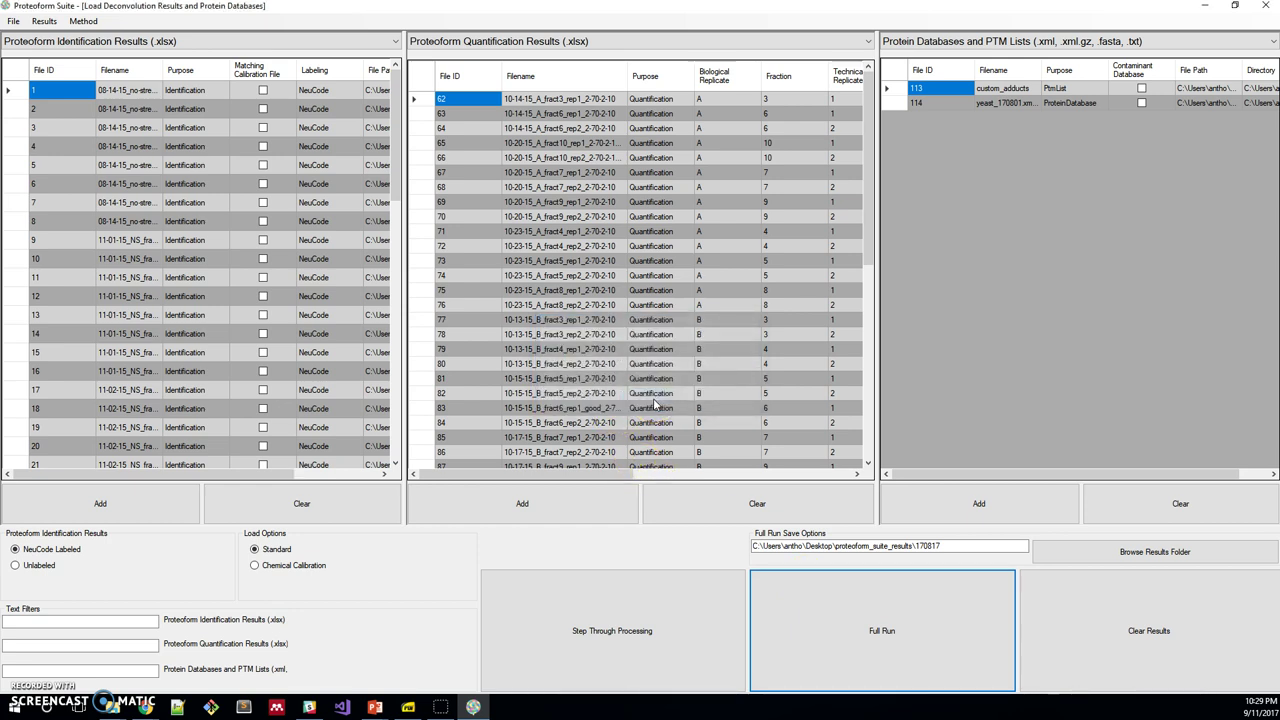
# Decline the second Full Run prompt so the method completes in 00:05:12.85
pyautogui.click(657, 404)
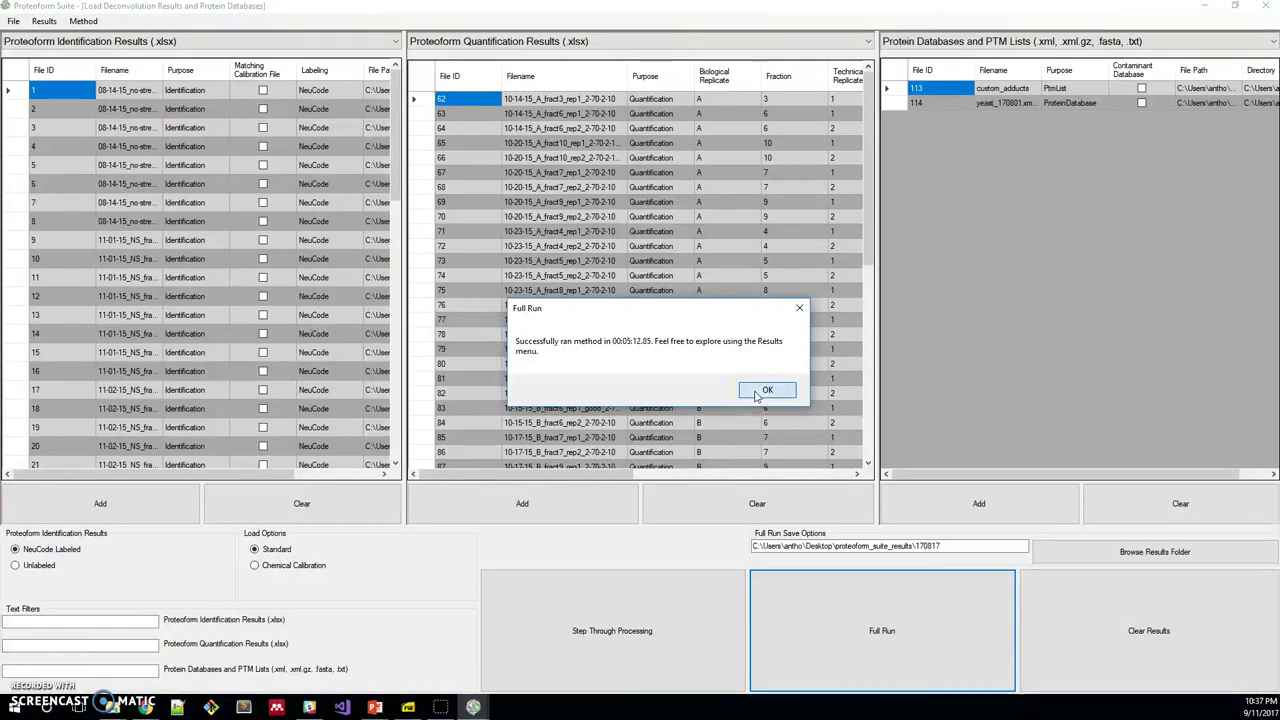
# Acknowledge the finished run and open Raw Experimental Components, inspecting component 1_4 from file 62
pyautogui.click(766, 390)
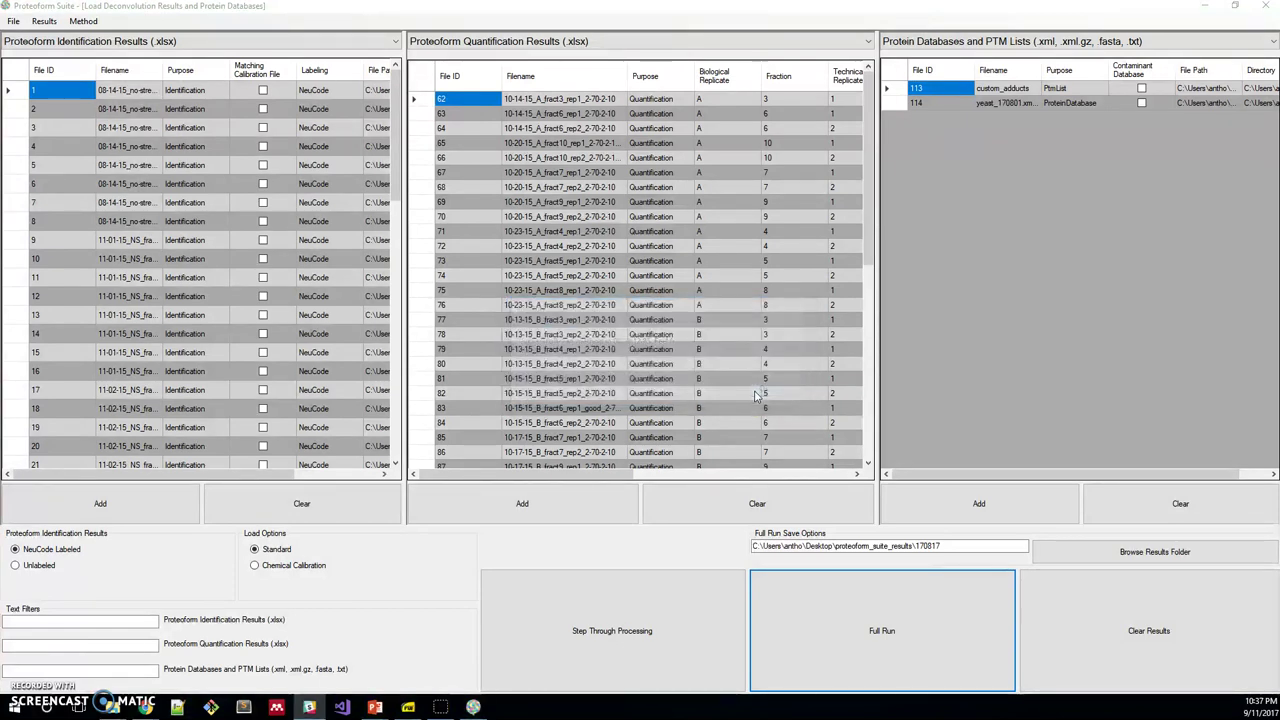
pyautogui.click(45, 21)
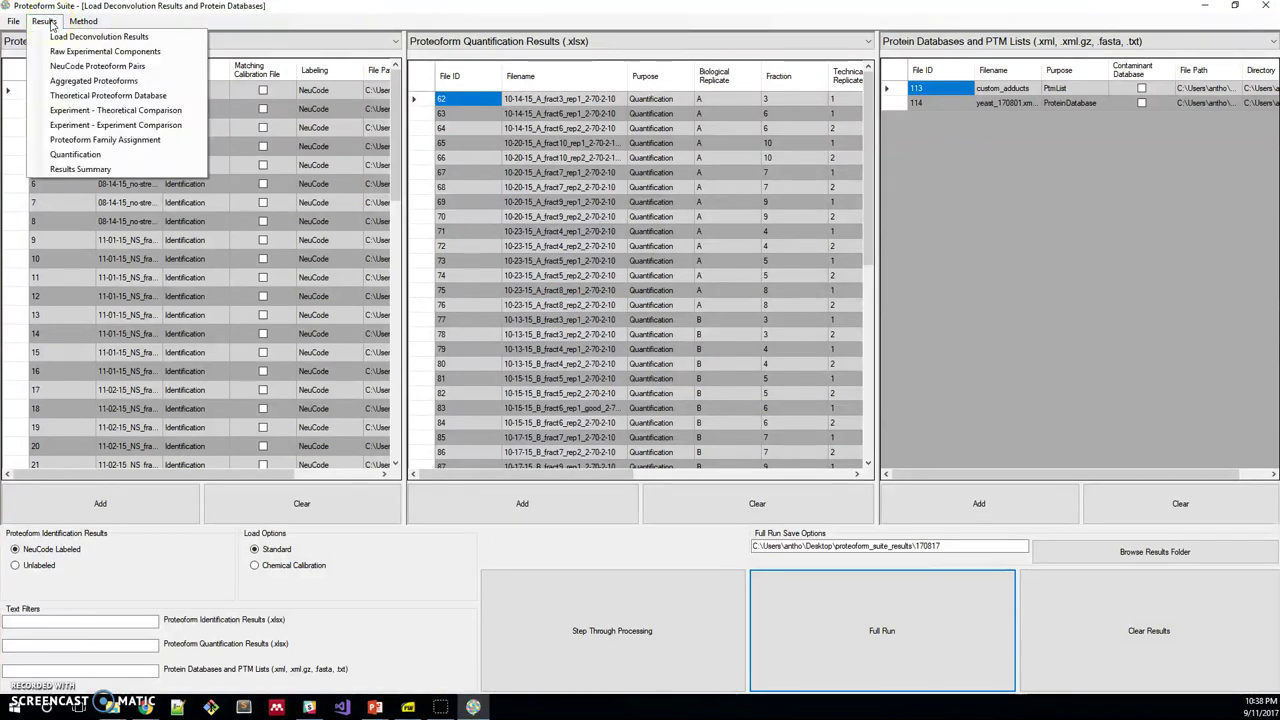
pyautogui.click(56, 36)
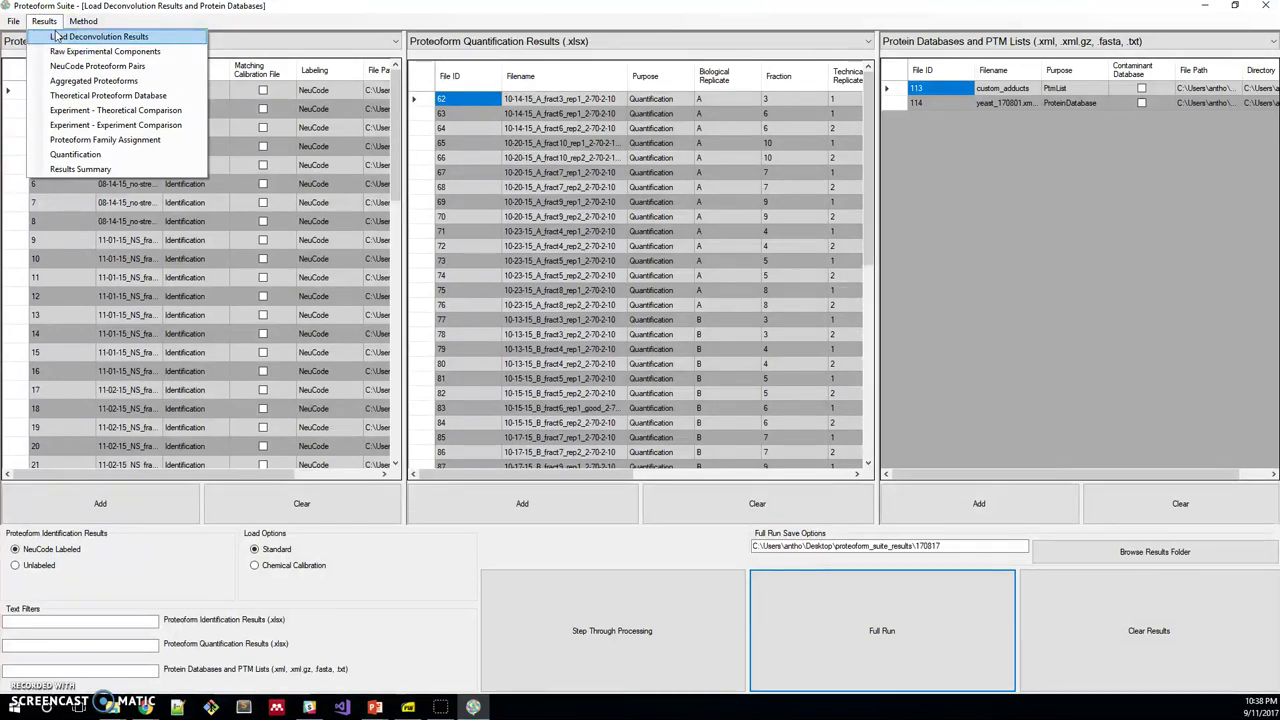
pyautogui.click(63, 57)
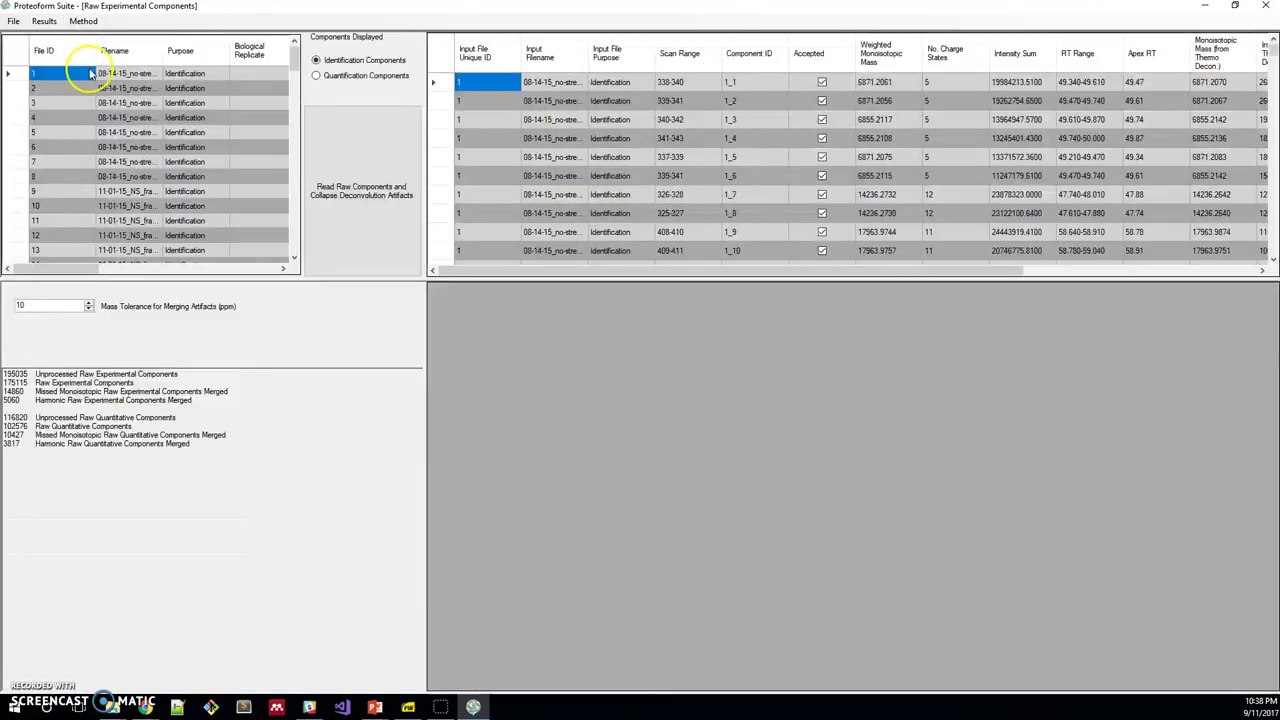
pyautogui.click(88, 72)
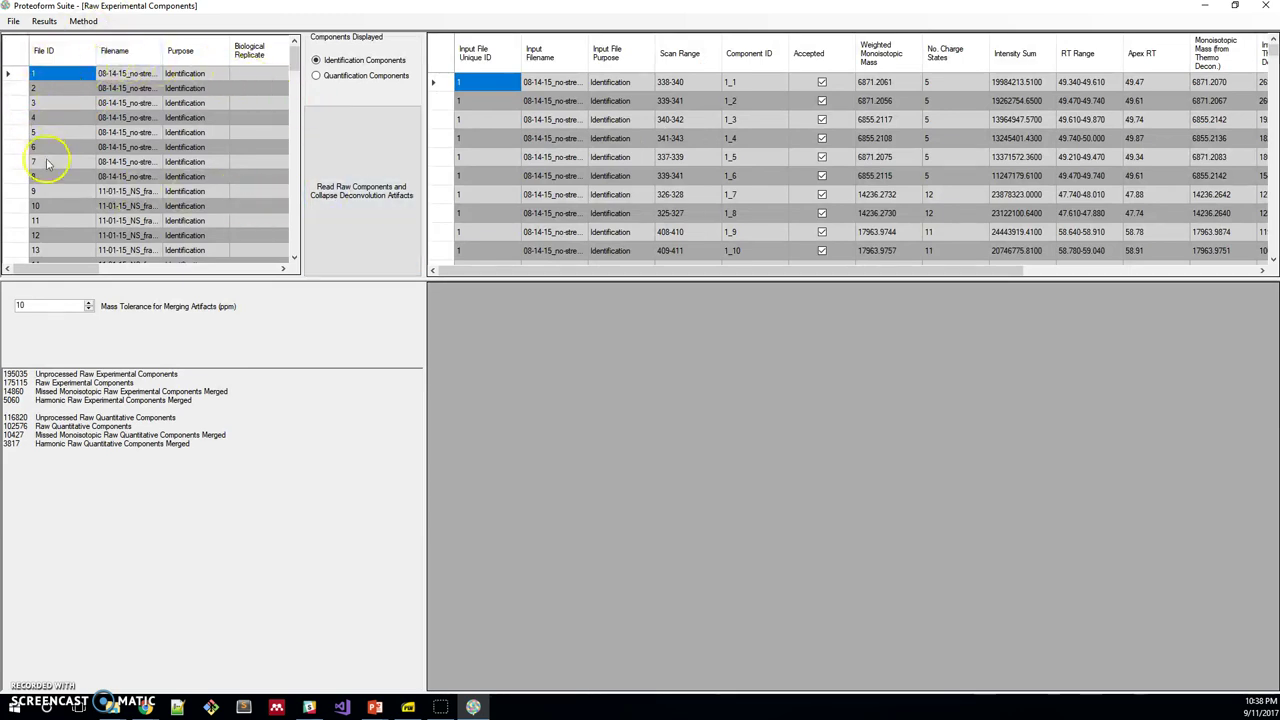
pyautogui.scroll(-5, 195, 190)
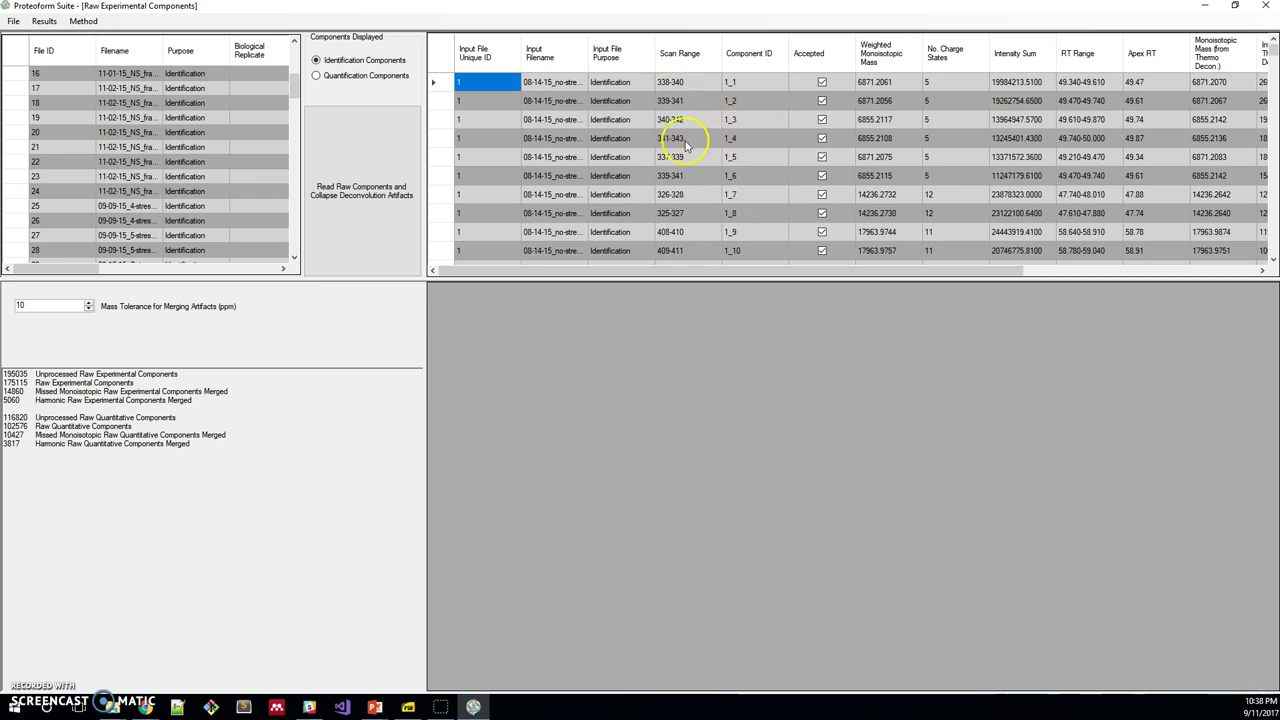
pyautogui.click(686, 142)
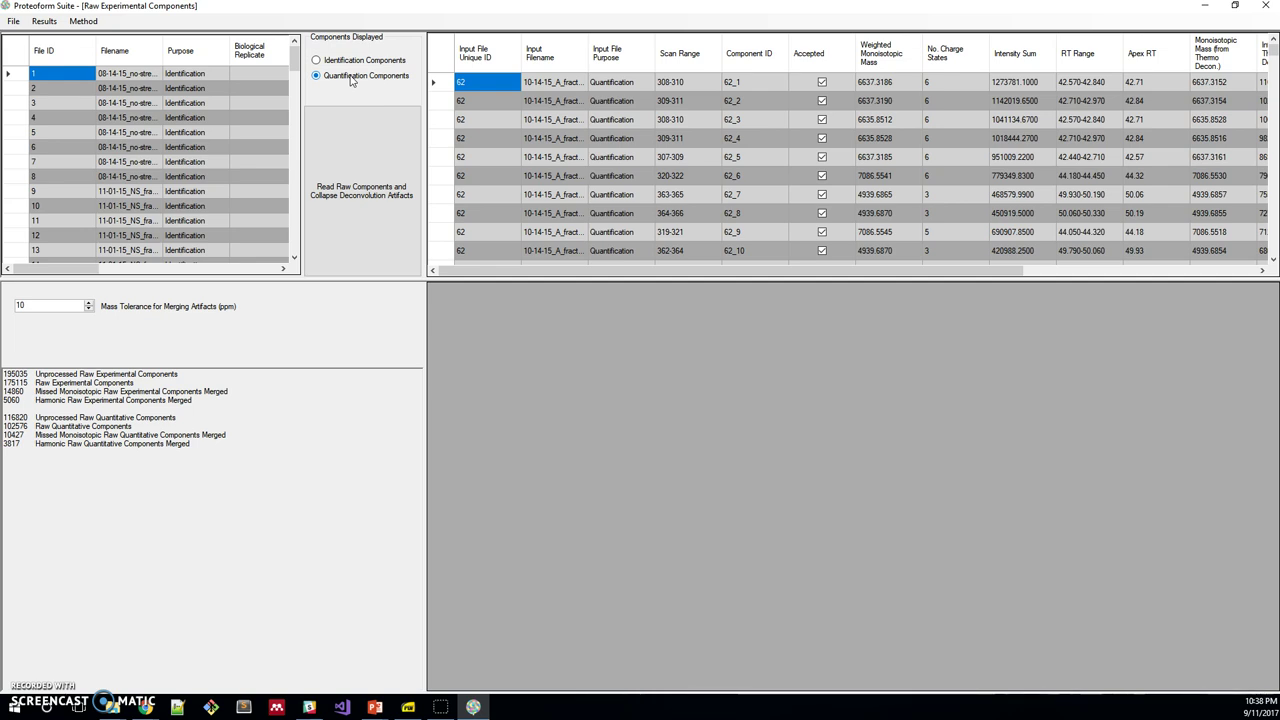
# Open the NeuCode Proteoform Pairs page and examine the intensity ratio histogram's peak
pyautogui.click(44, 21)
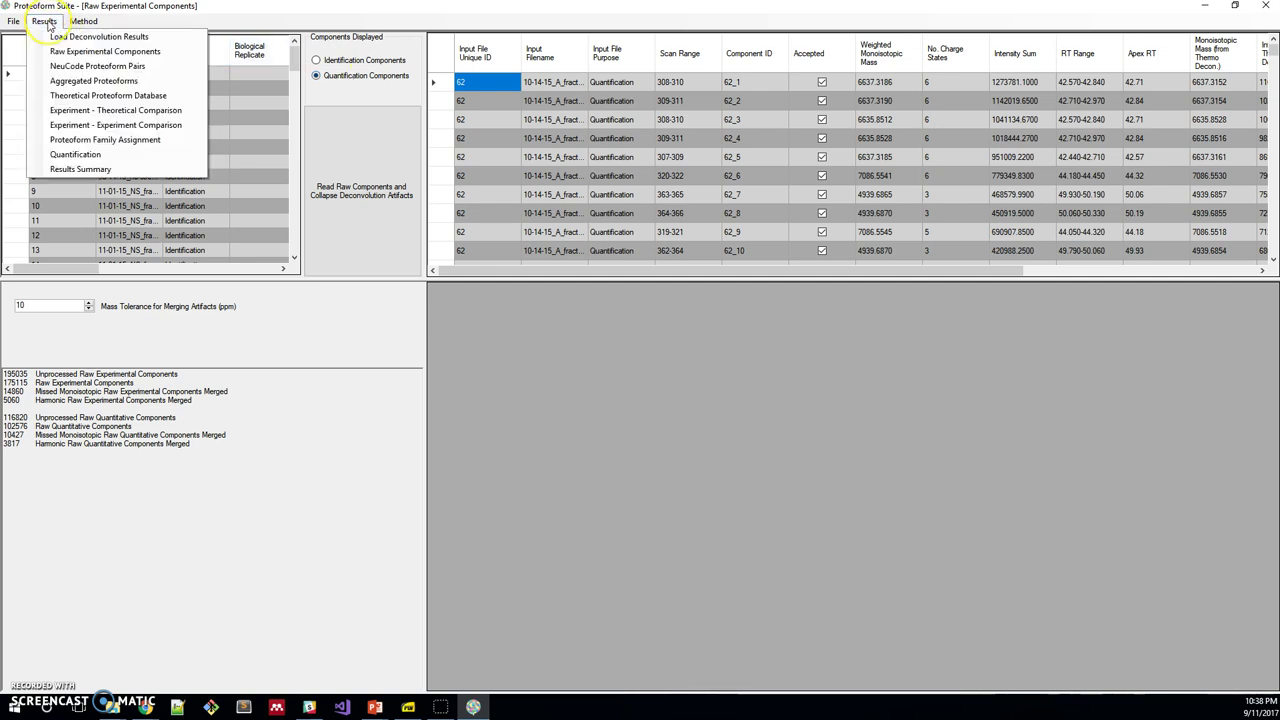
pyautogui.click(58, 68)
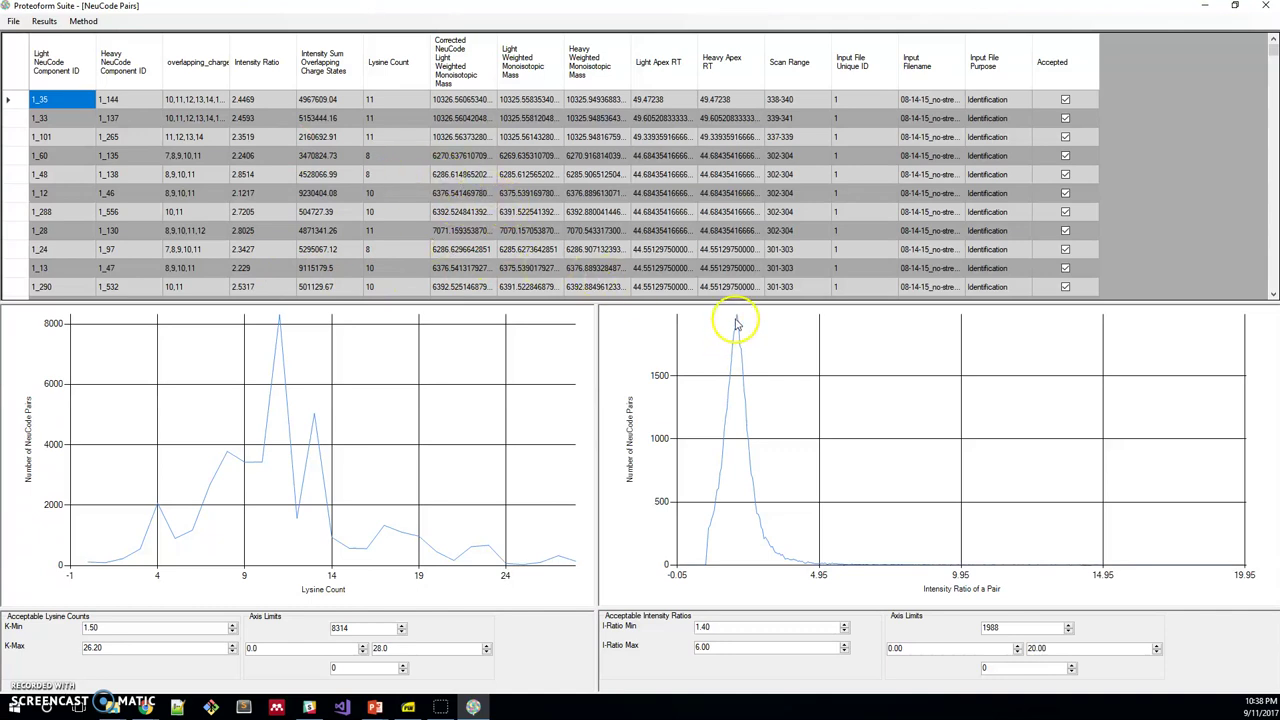
pyautogui.moveTo(740, 321)
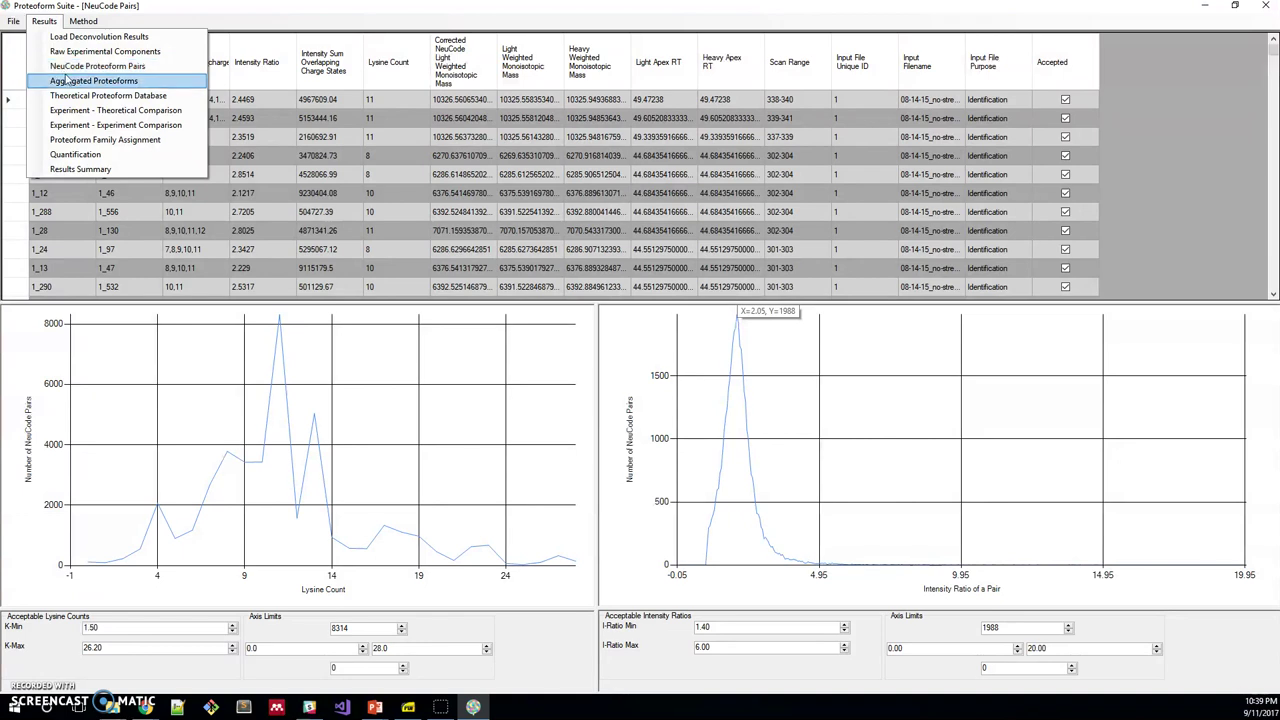
# Open Aggregated Proteoforms, select proteoform E1, and list its light then heavy quantification components
pyautogui.click(66, 79)
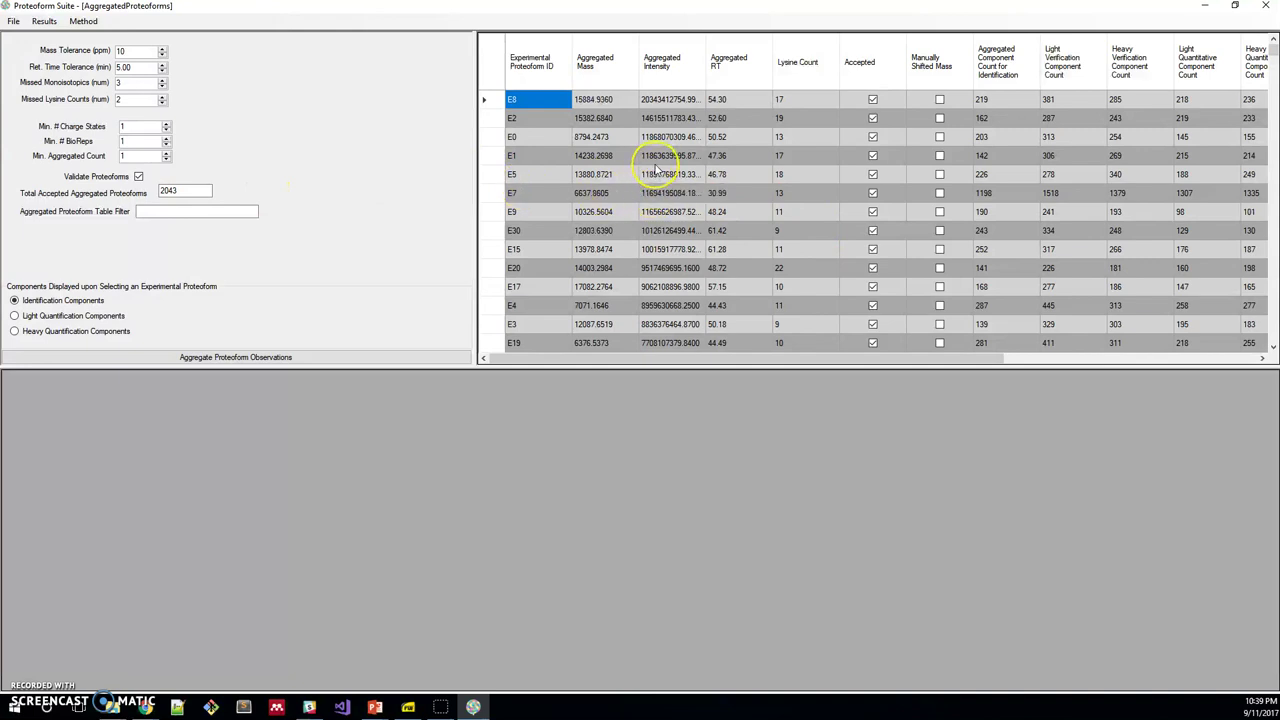
pyautogui.click(668, 156)
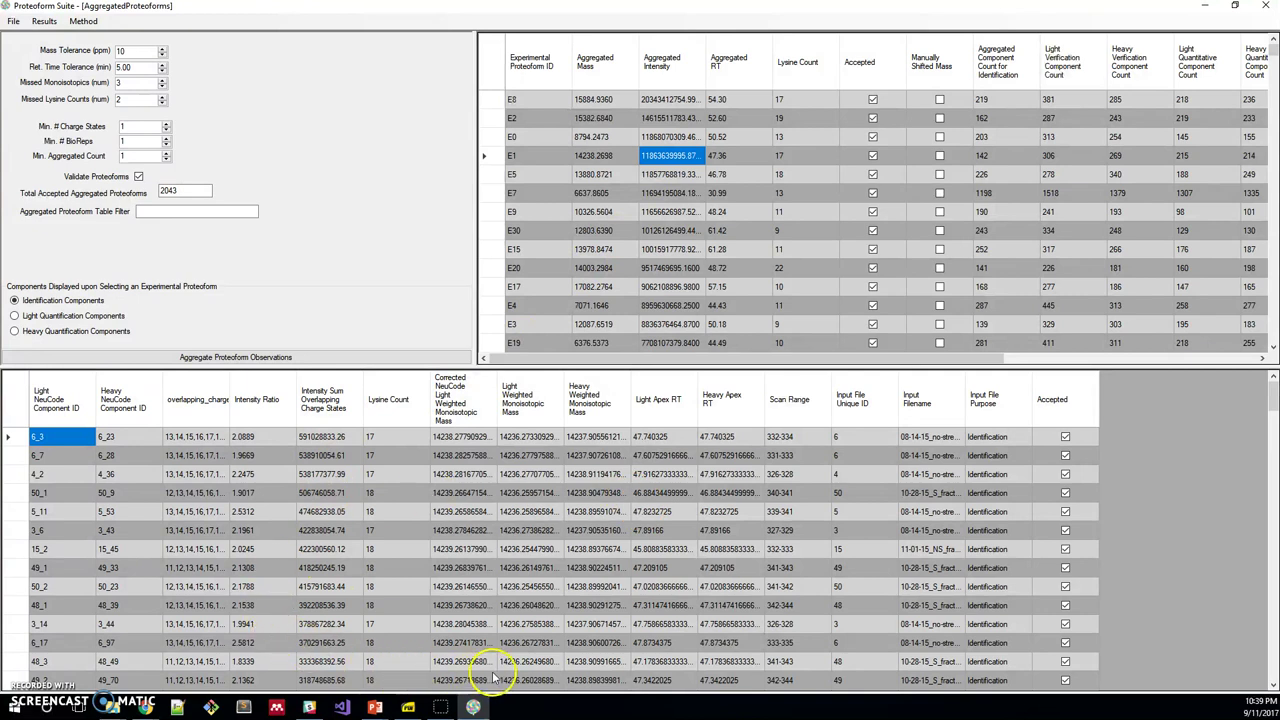
pyautogui.scroll(-4, 457, 486)
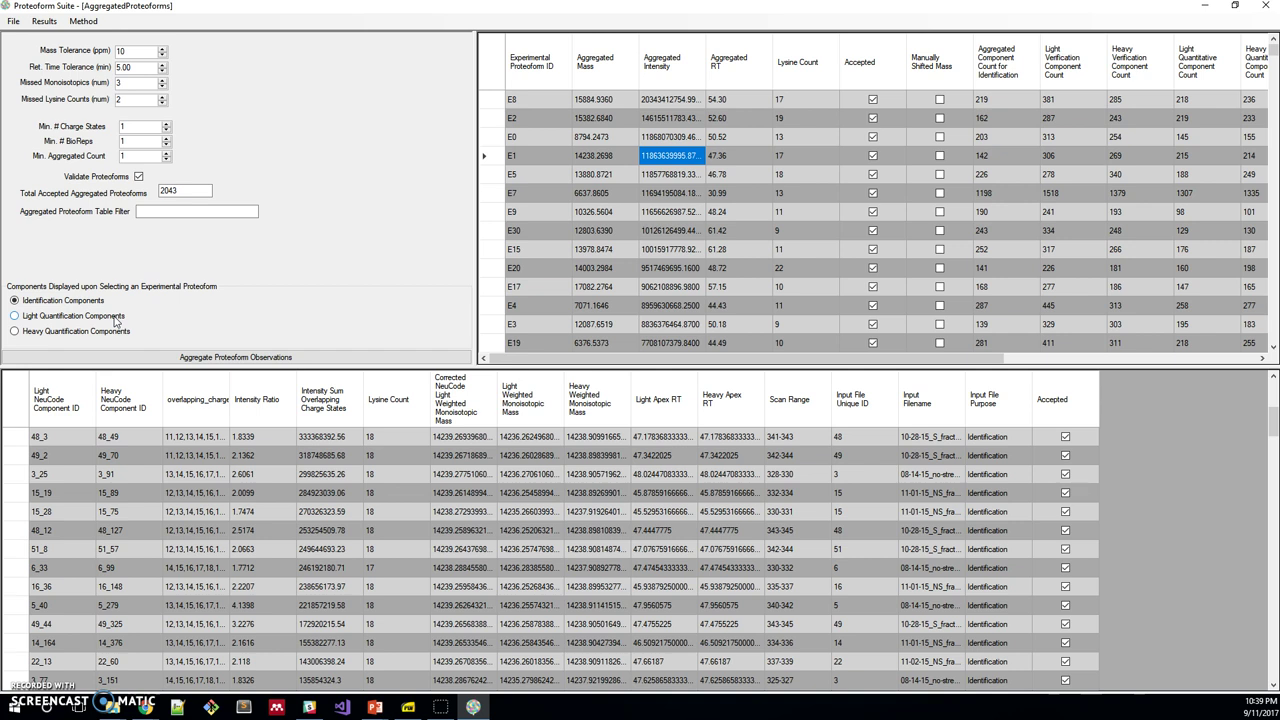
pyautogui.click(84, 304)
pyautogui.click(86, 320)
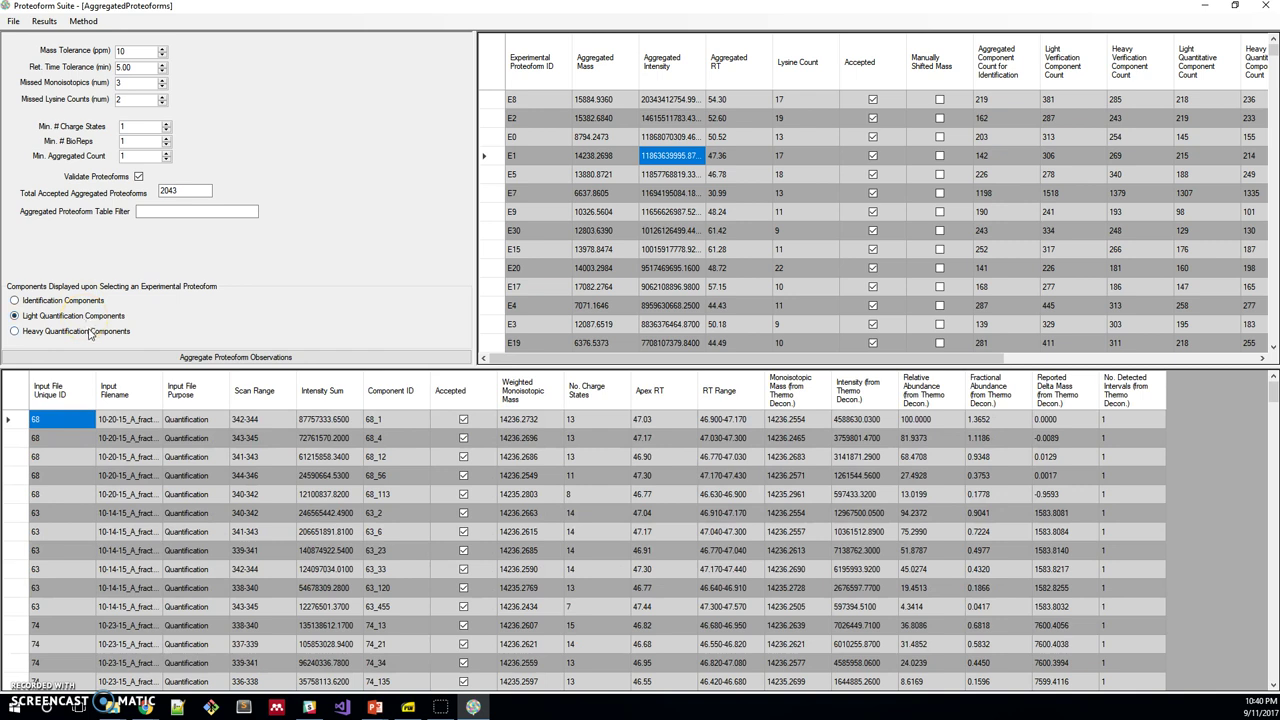
pyautogui.click(44, 21)
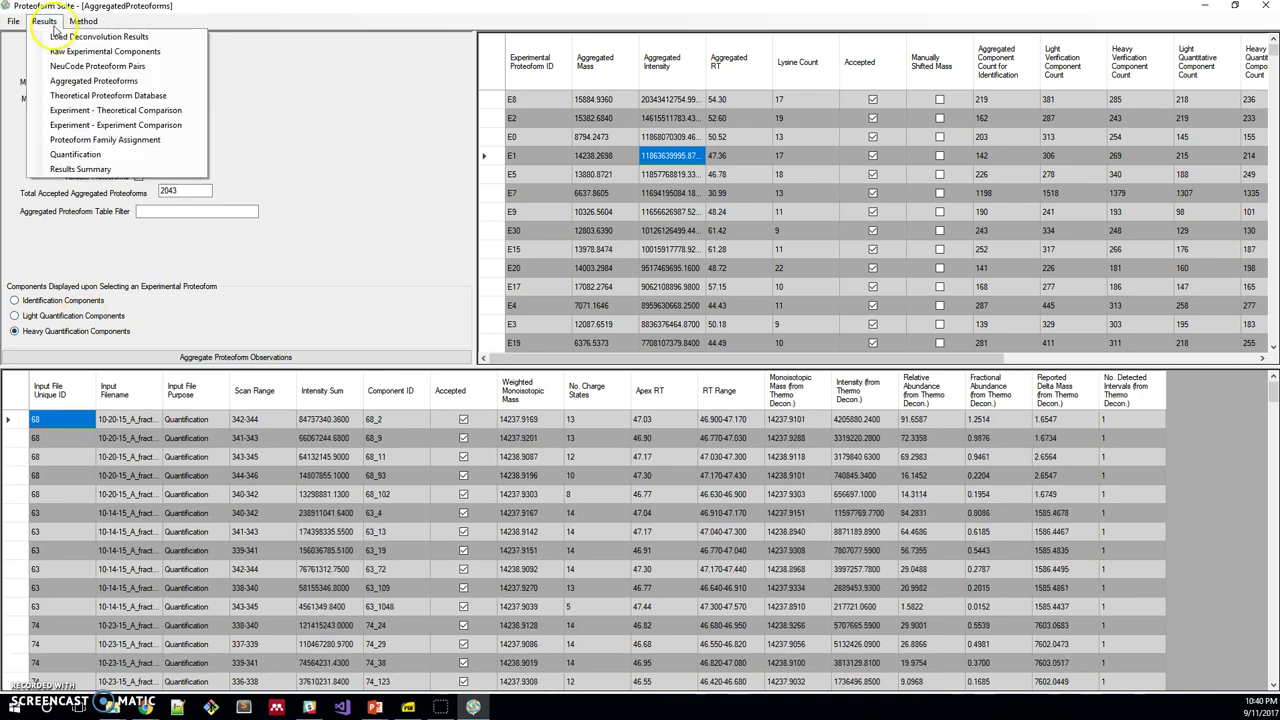
# Review the Theoretical Proteoform Database page, selecting the custom_adducts PTM list entry
pyautogui.click(64, 96)
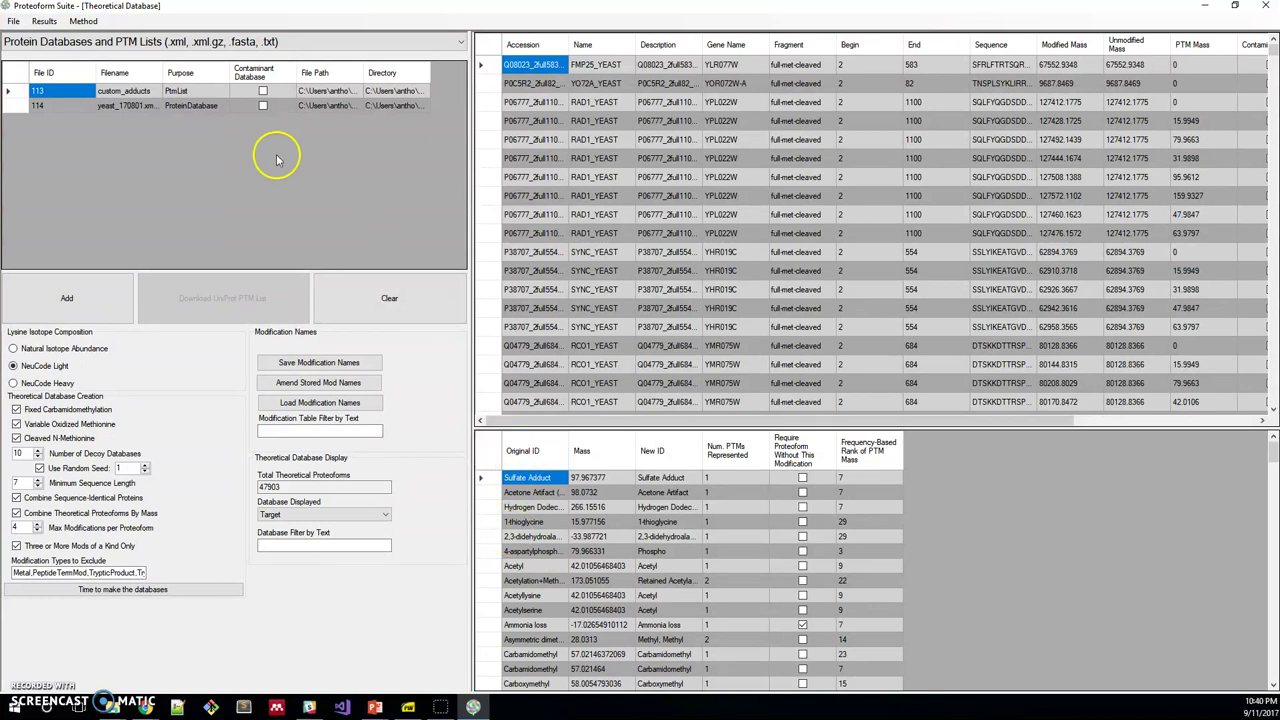
pyautogui.click(188, 91)
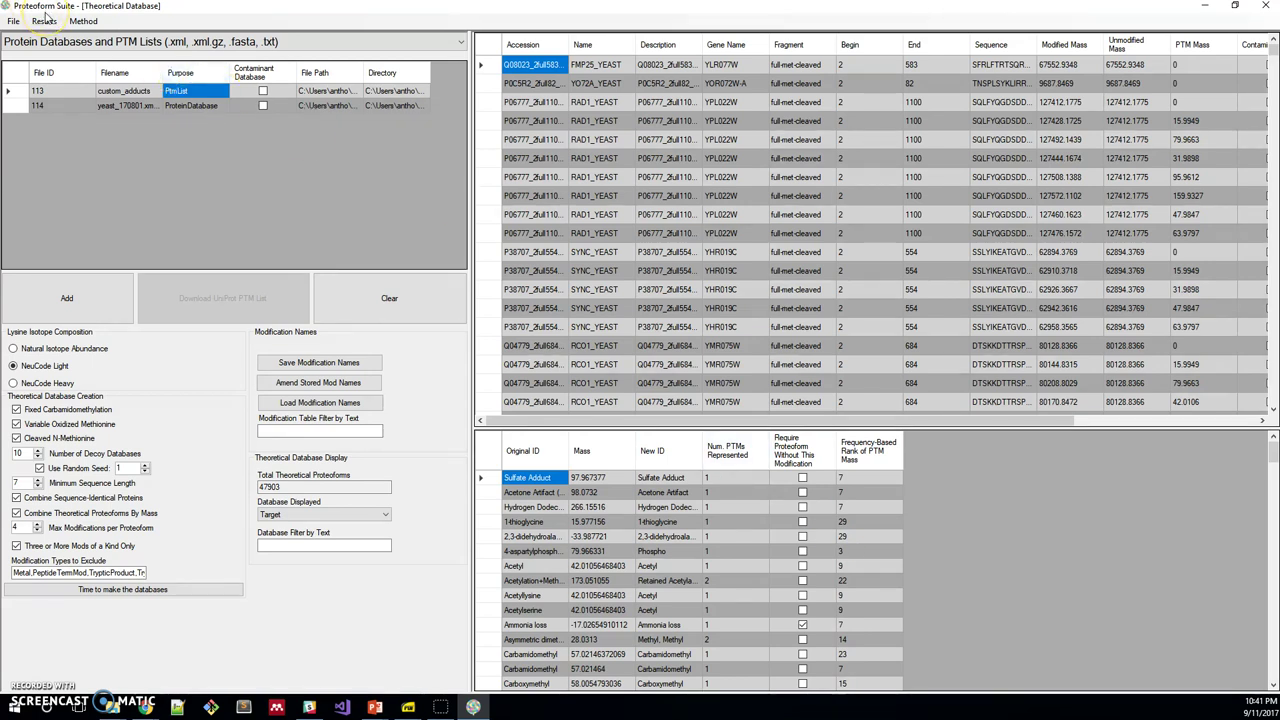
pyautogui.click(44, 20)
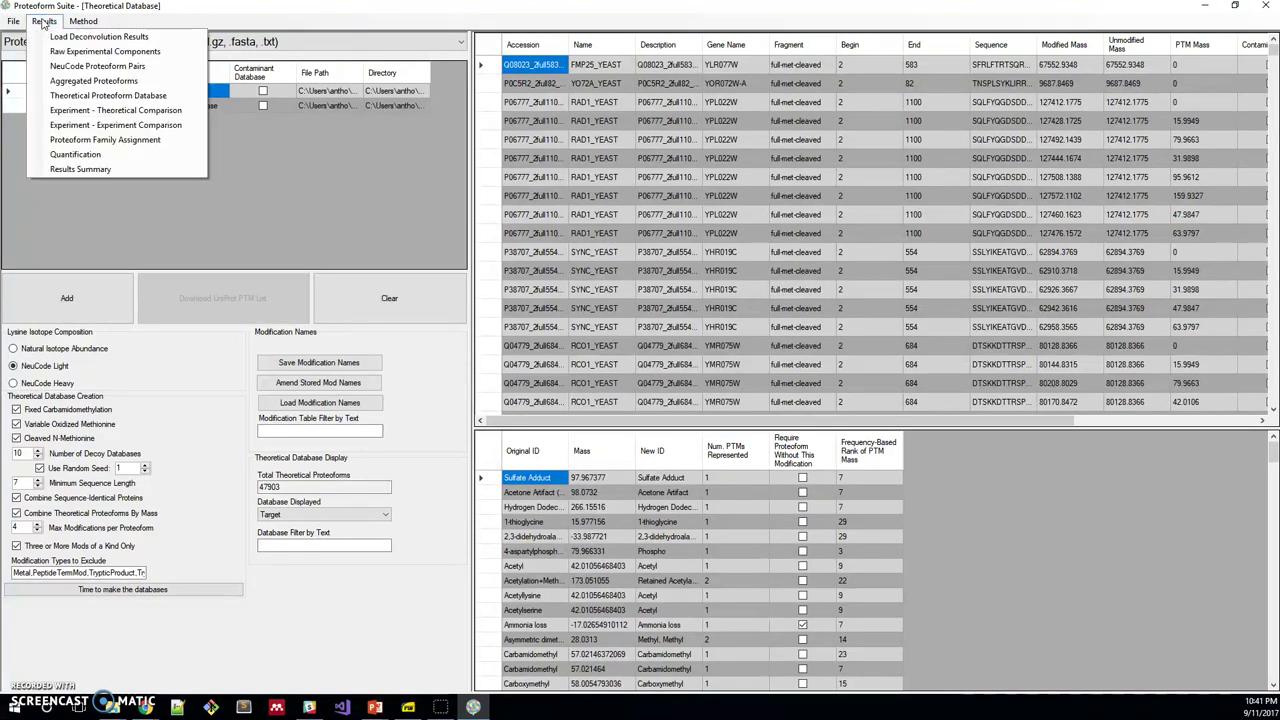
# Open Experiment - Theoretical Comparison, select the 42.0048 Da peak, and reveal its assignment possibilities
pyautogui.click(145, 115)
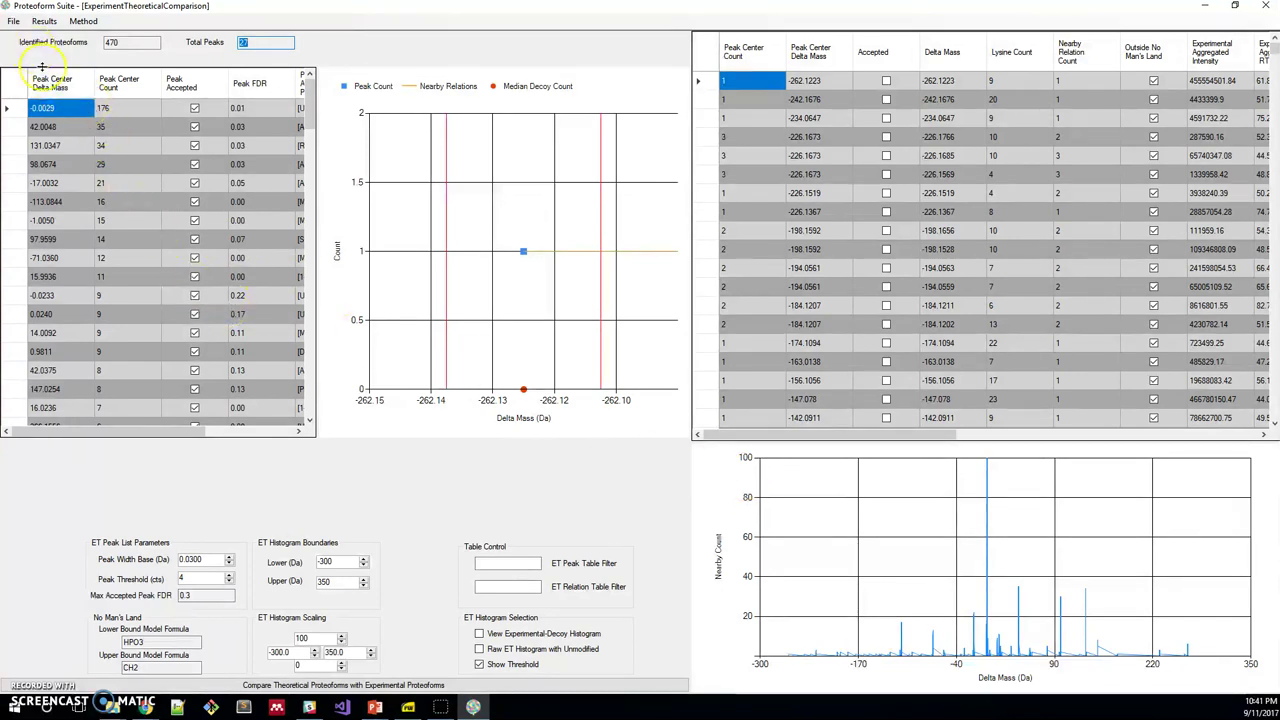
pyautogui.click(45, 130)
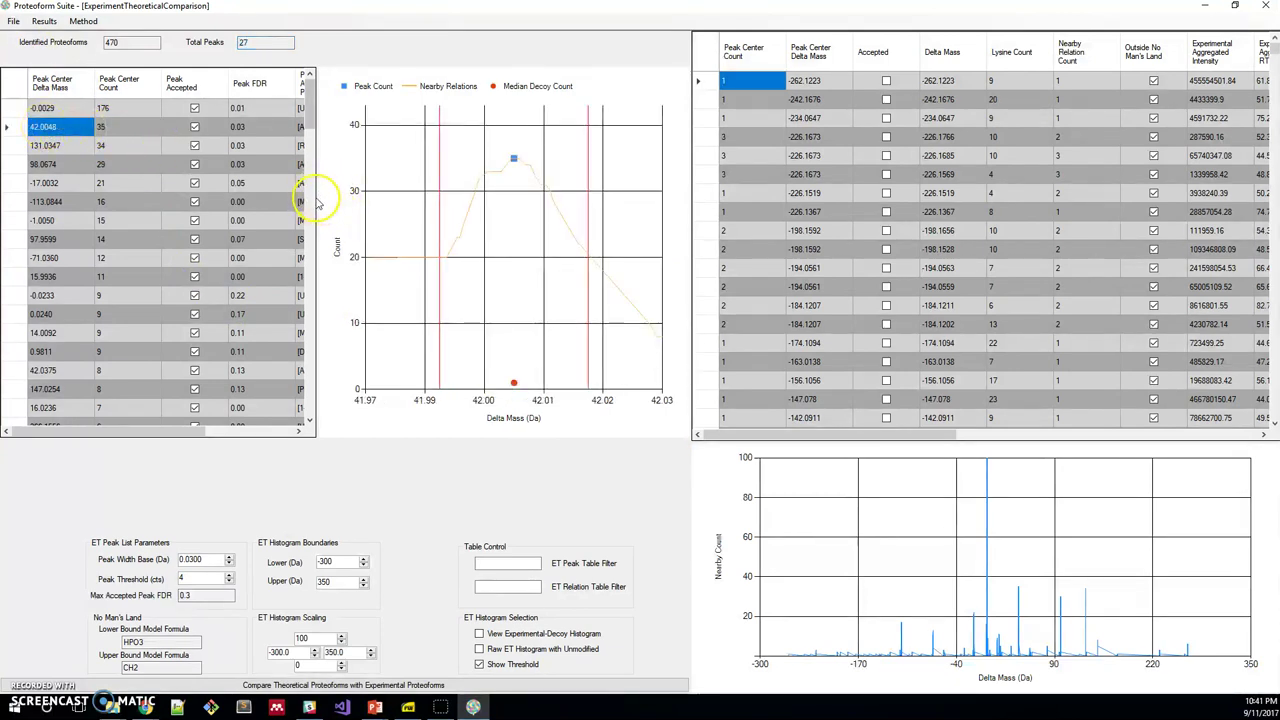
pyautogui.moveTo(317, 200); pyautogui.dragTo(386, 190)
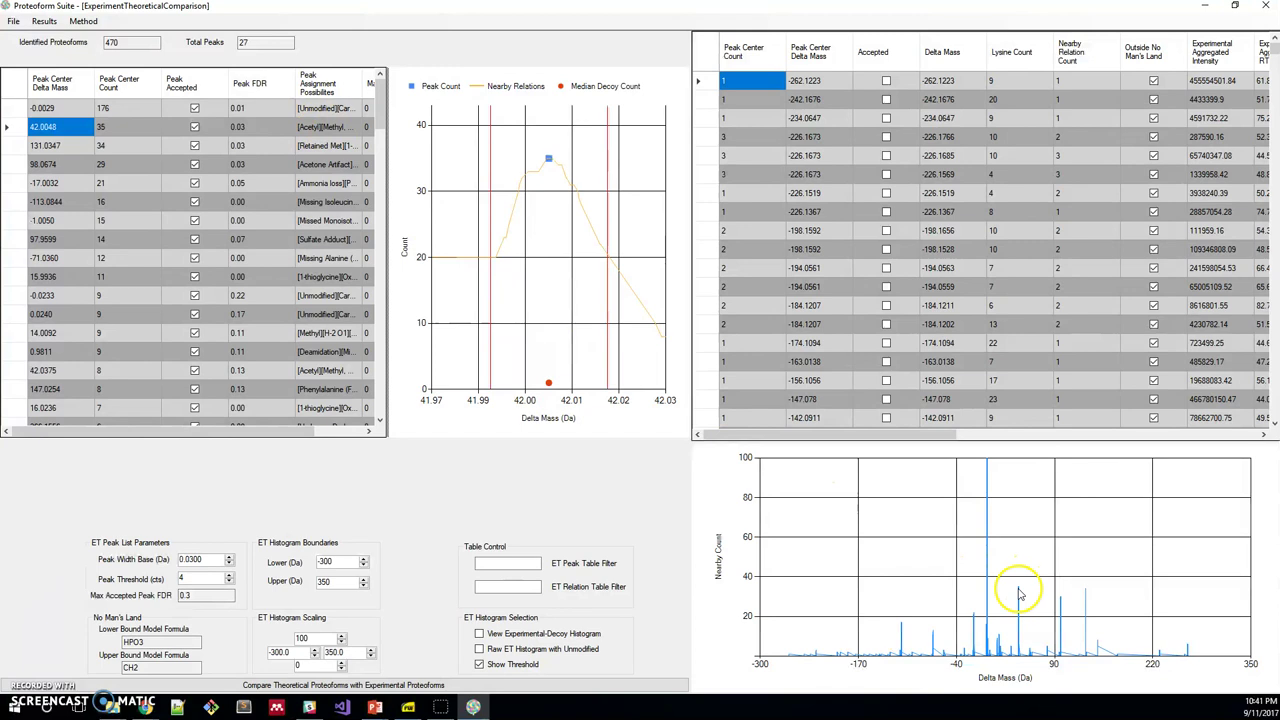
# Switch to the Experiment - Experiment Comparison results page
pyautogui.moveTo(1021, 594)
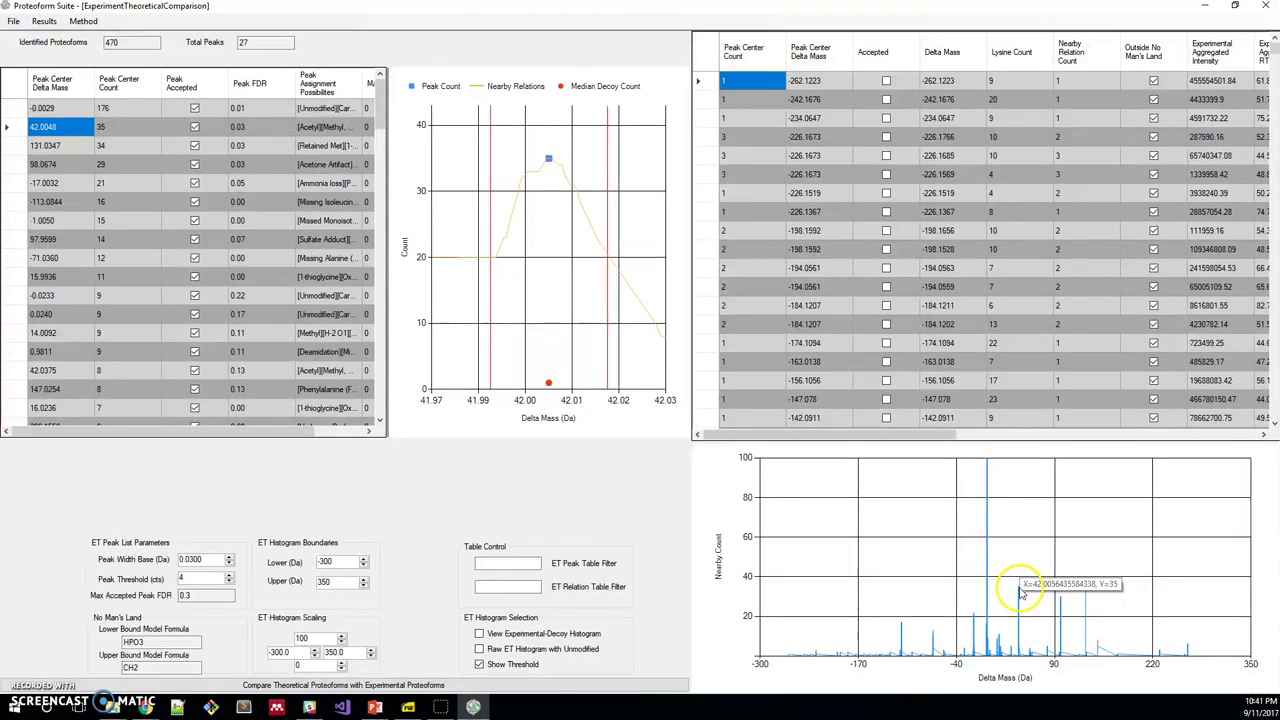
pyautogui.click(43, 23)
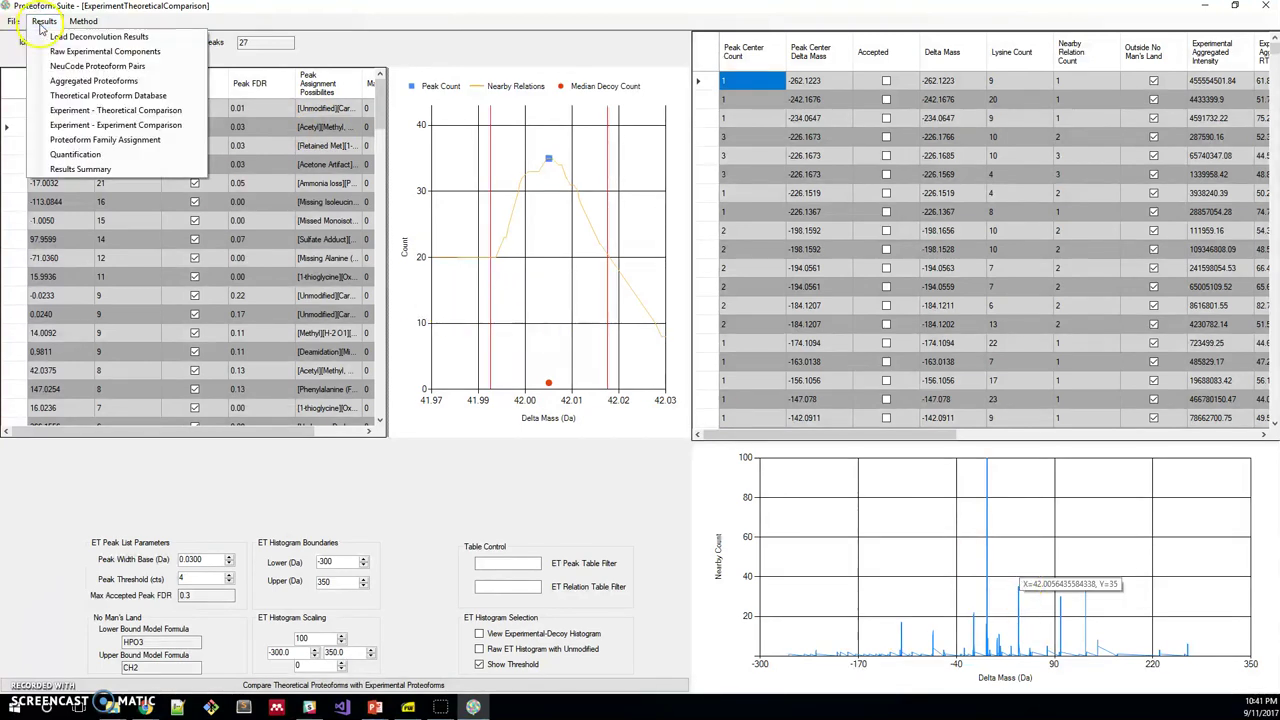
pyautogui.click(90, 126)
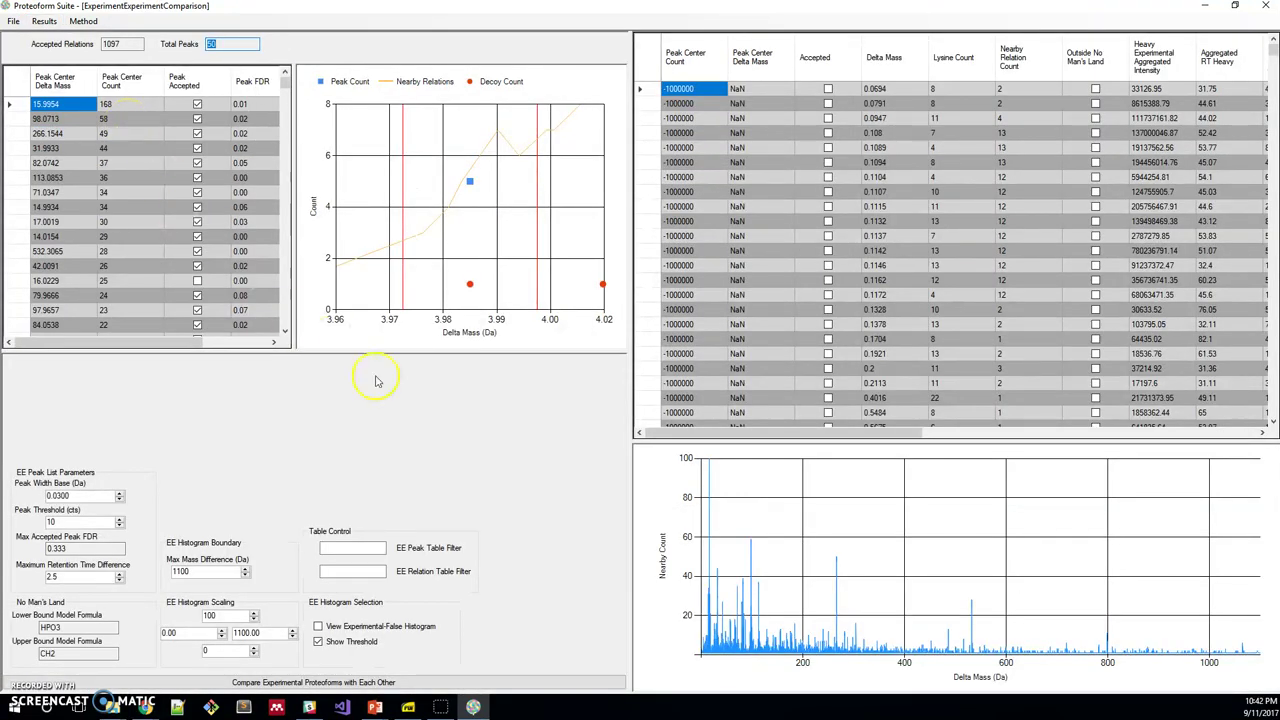
# Open Proteoform Family Assignment results and select the 298 families count
pyautogui.click(40, 25)
pyautogui.click(69, 141)
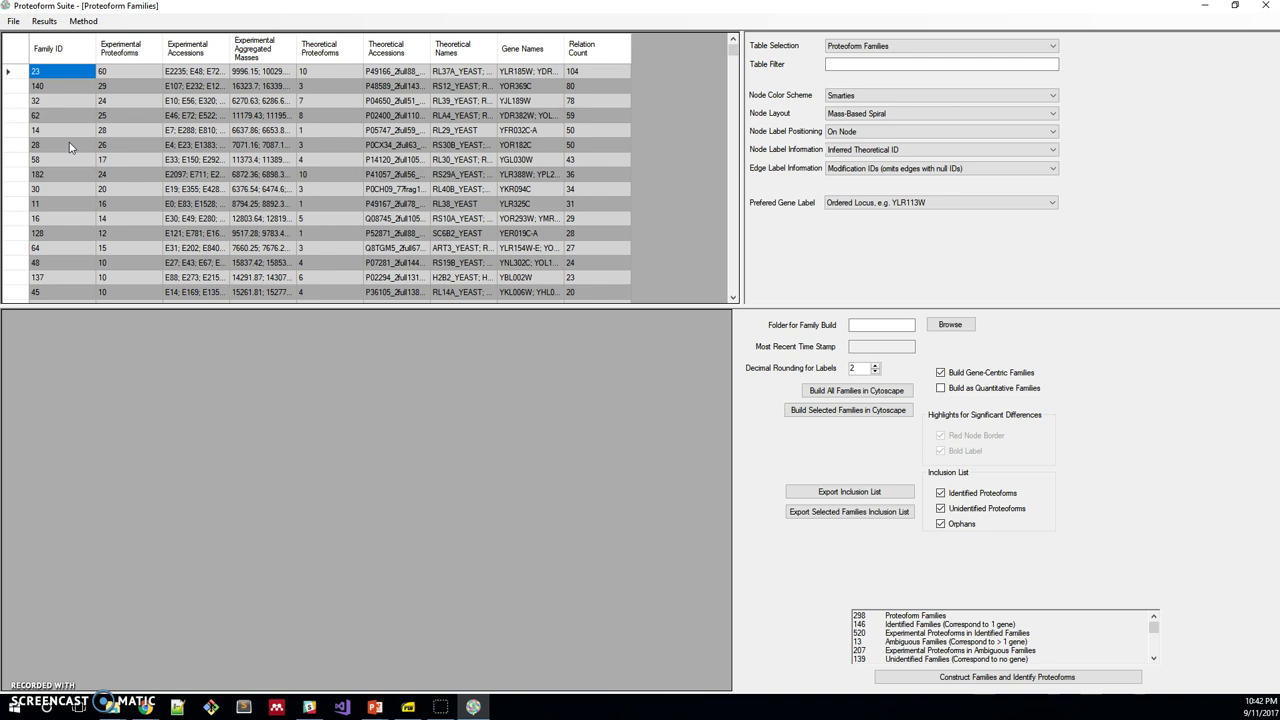
pyautogui.doubleClick(861, 616)
# Show the Quantification results with the Stress/Normal volcano plot, intensity distribution and GO term table
pyautogui.click(44, 21)
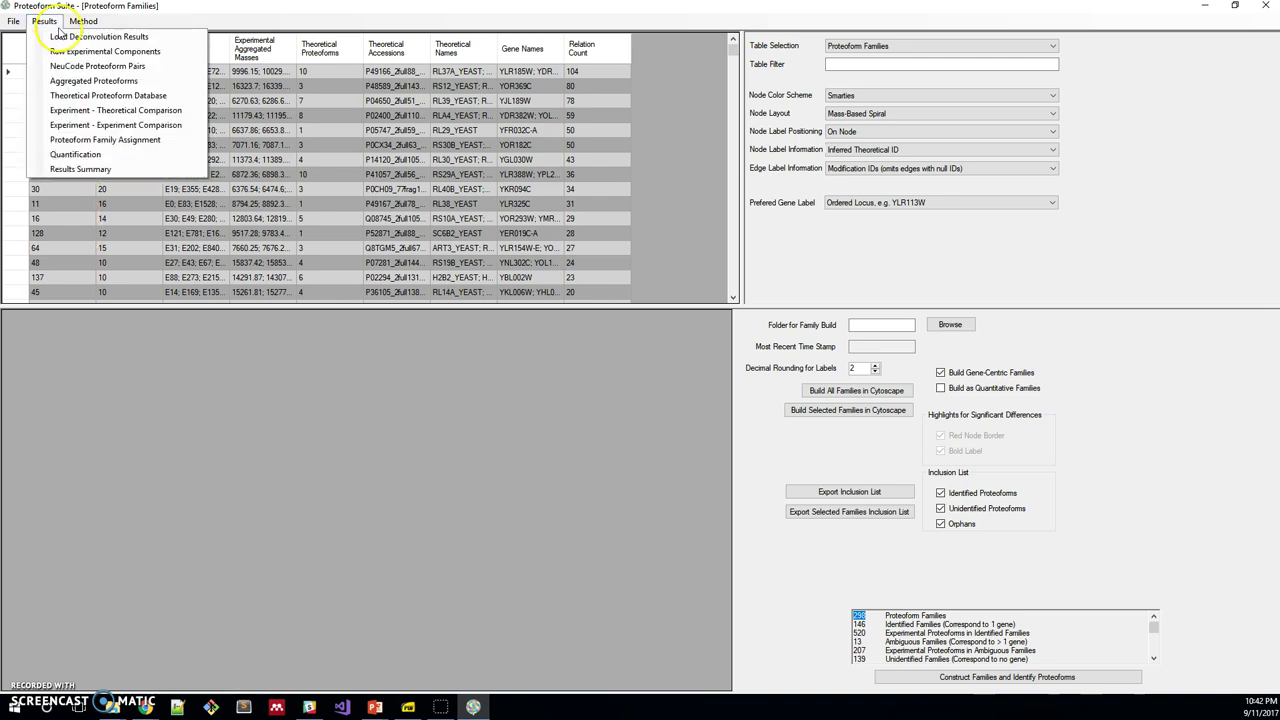
pyautogui.click(76, 155)
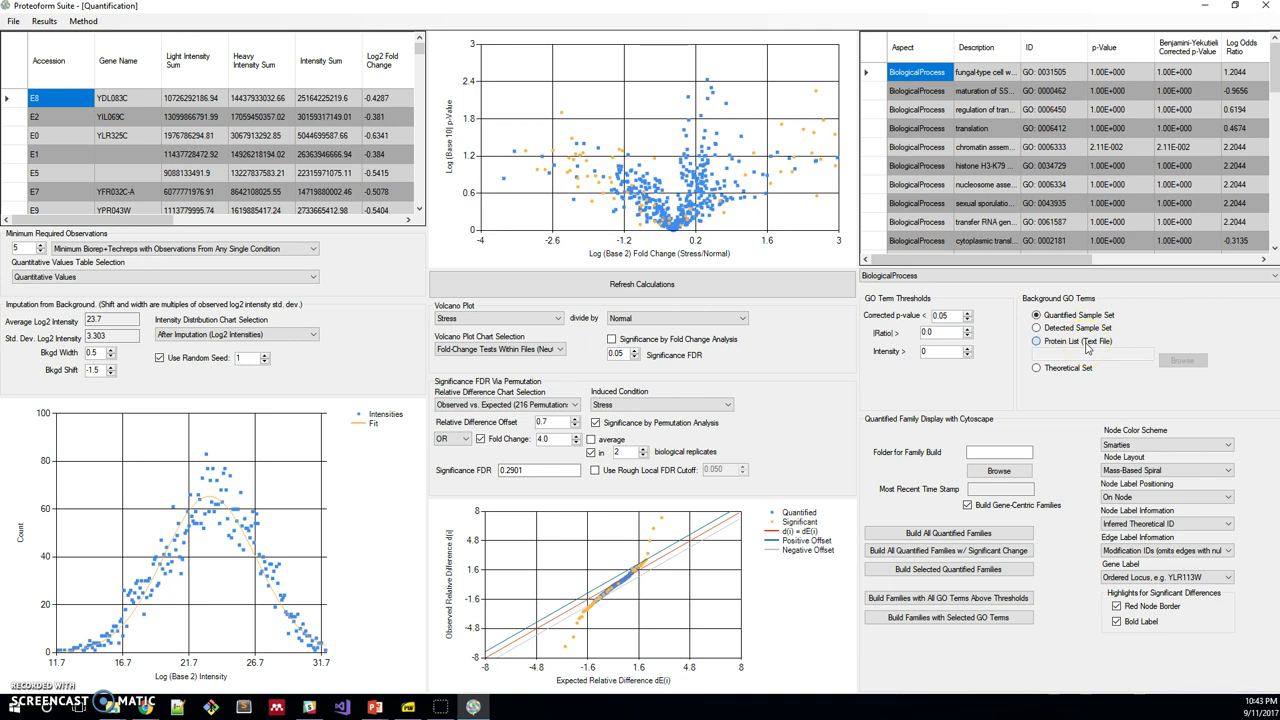
# Load protein_list_170807.txt as the GO term background protein list
pyautogui.click(1087, 344)
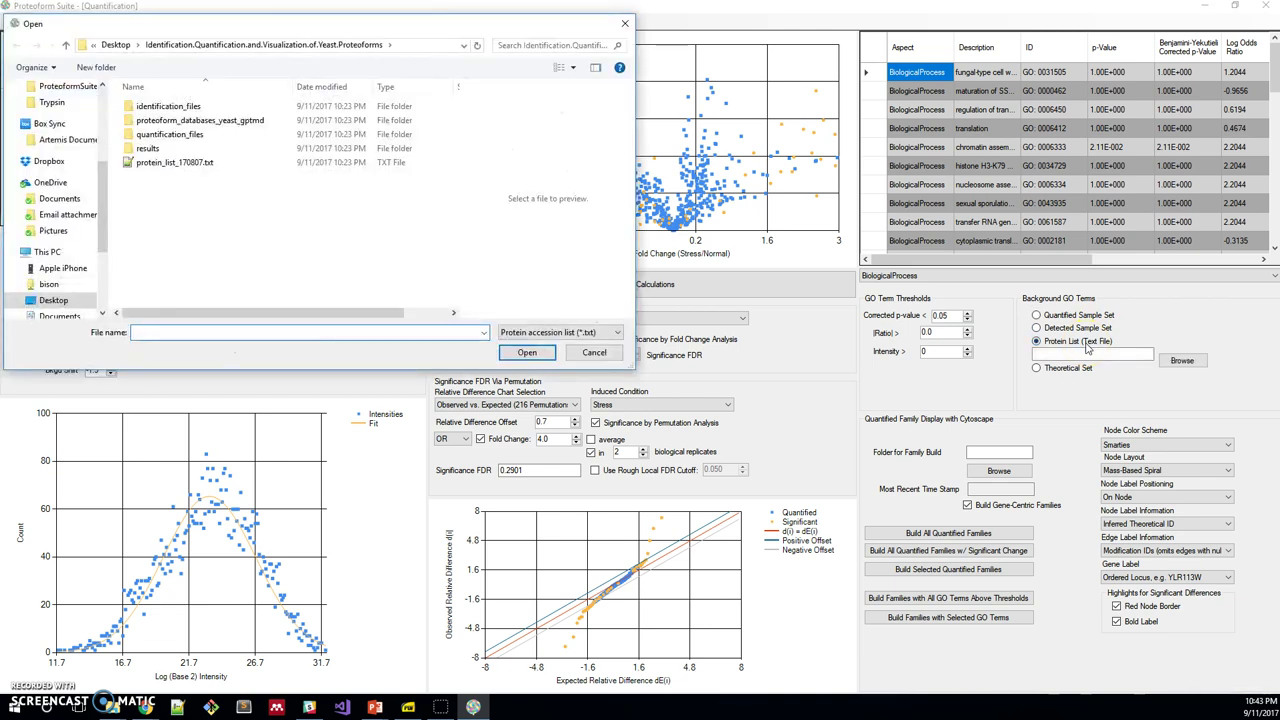
pyautogui.click(203, 168)
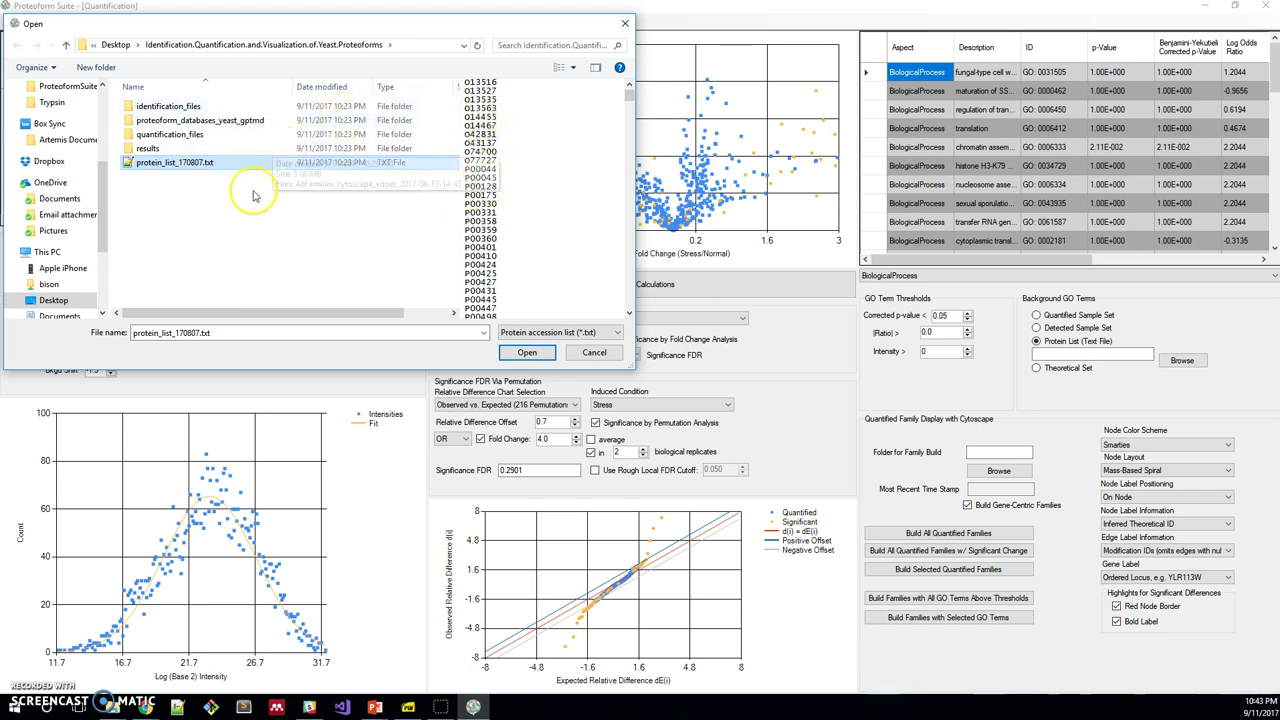
pyautogui.click(527, 353)
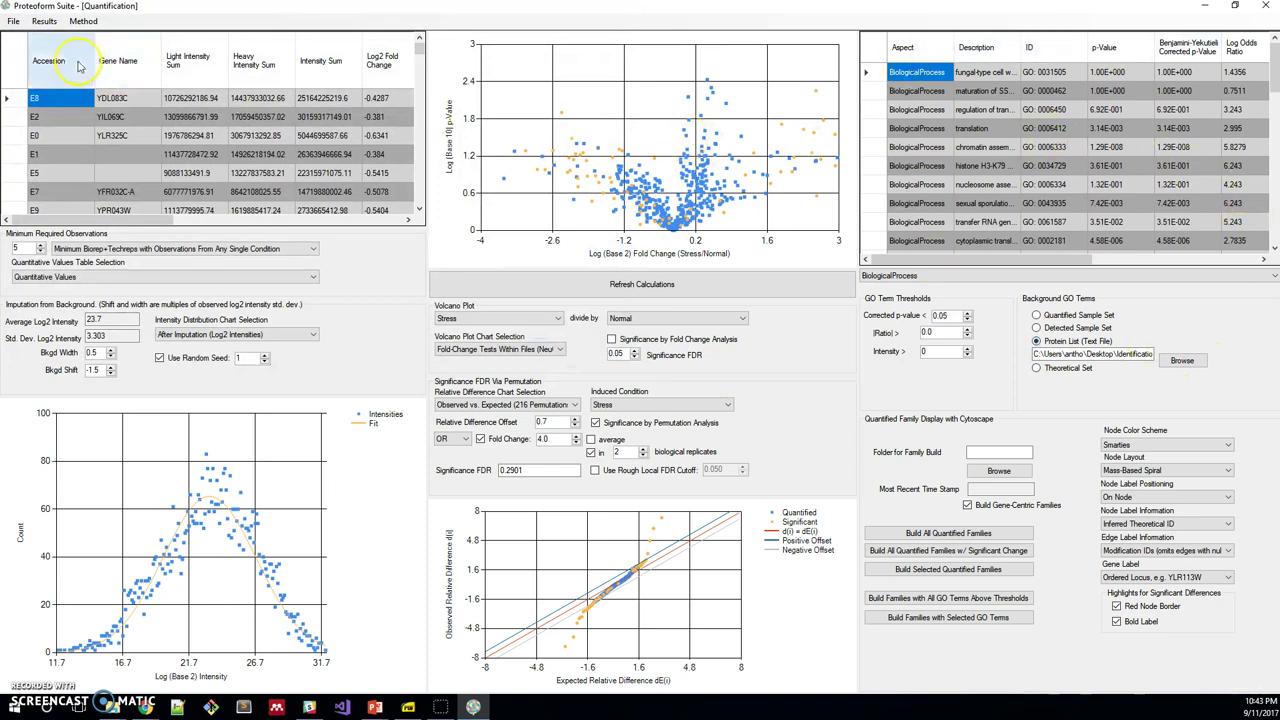
pyautogui.click(44, 21)
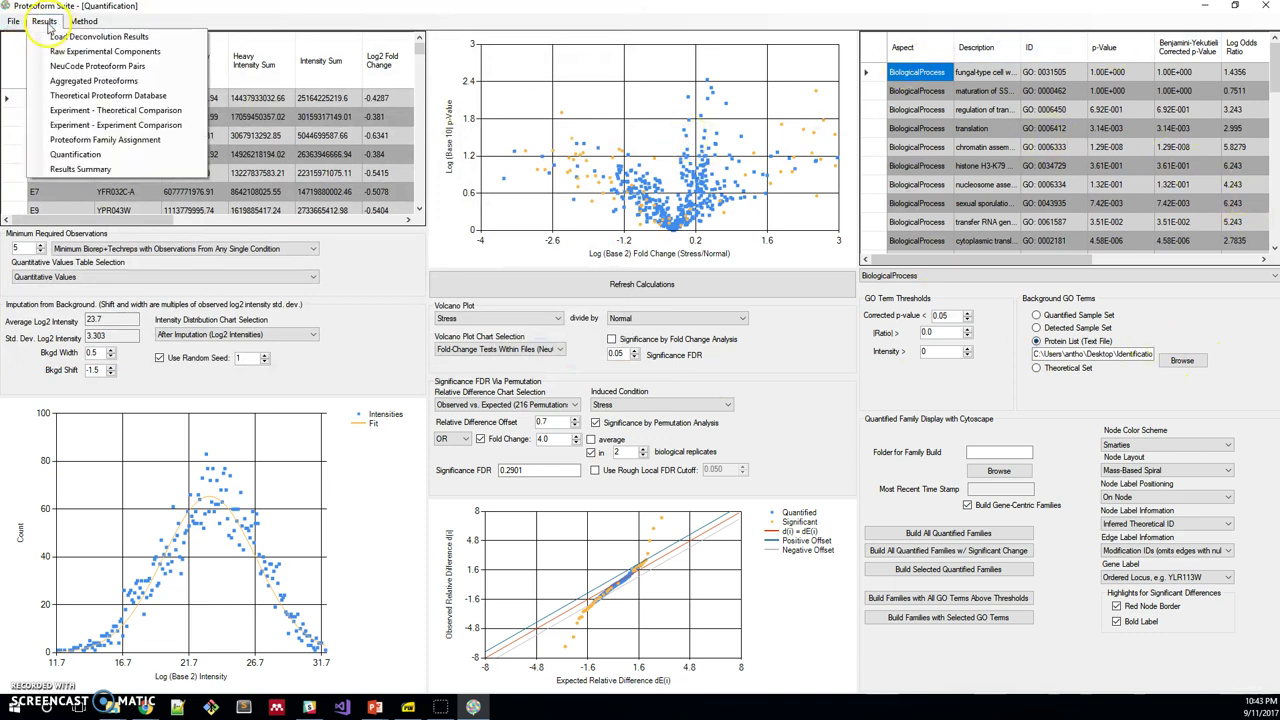
# From Results Summary, set the Desktop Yeast Proteoforms folder as destination and save all results
pyautogui.click(80, 169)
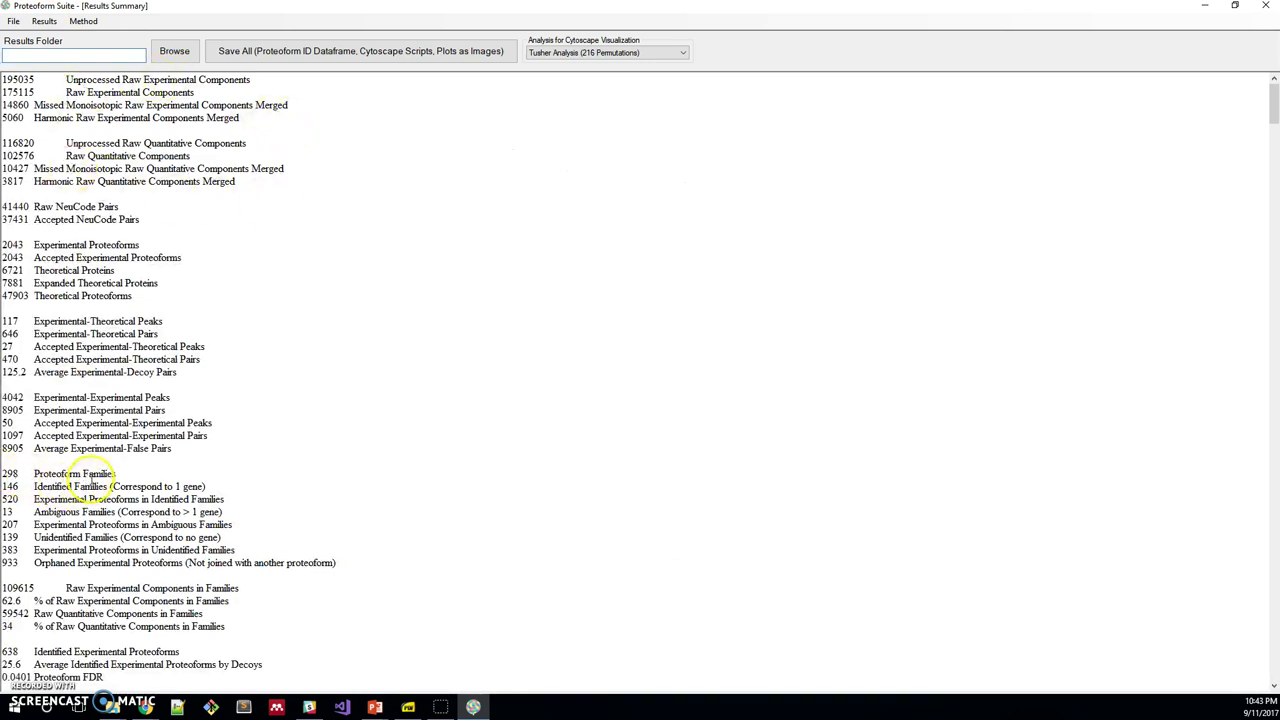
pyautogui.click(155, 48)
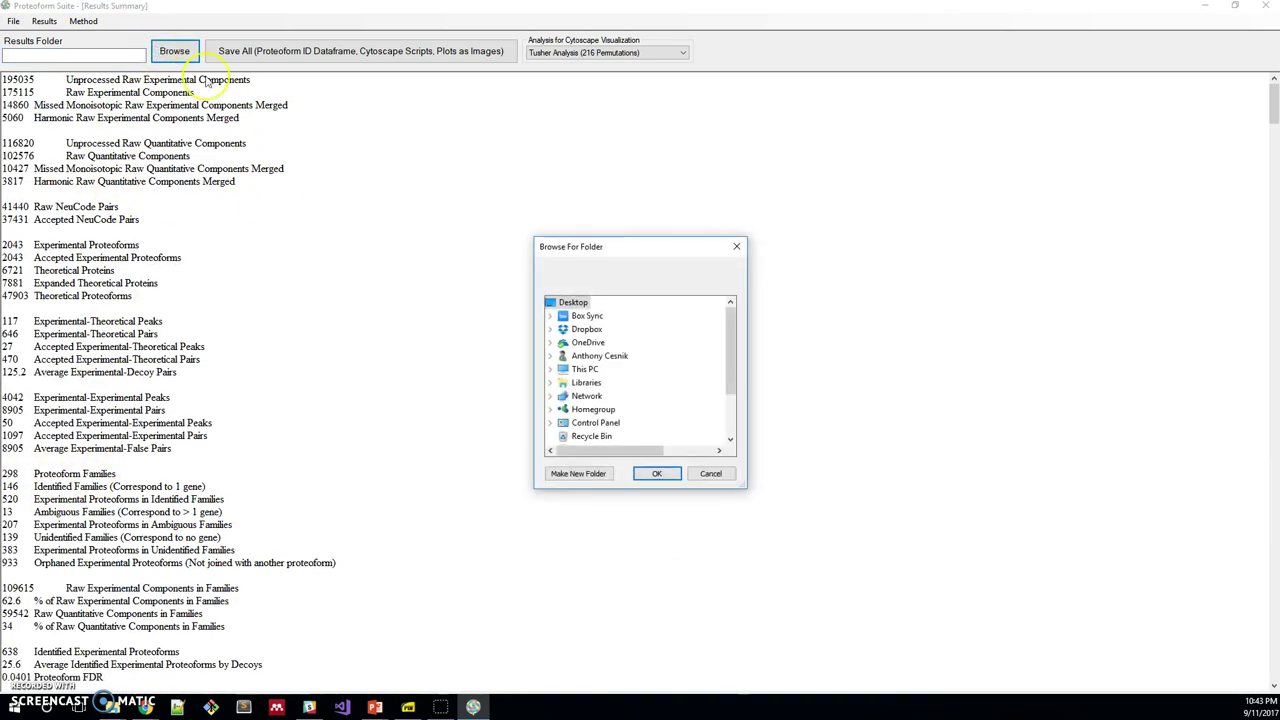
pyautogui.scroll(-3, 636, 397)
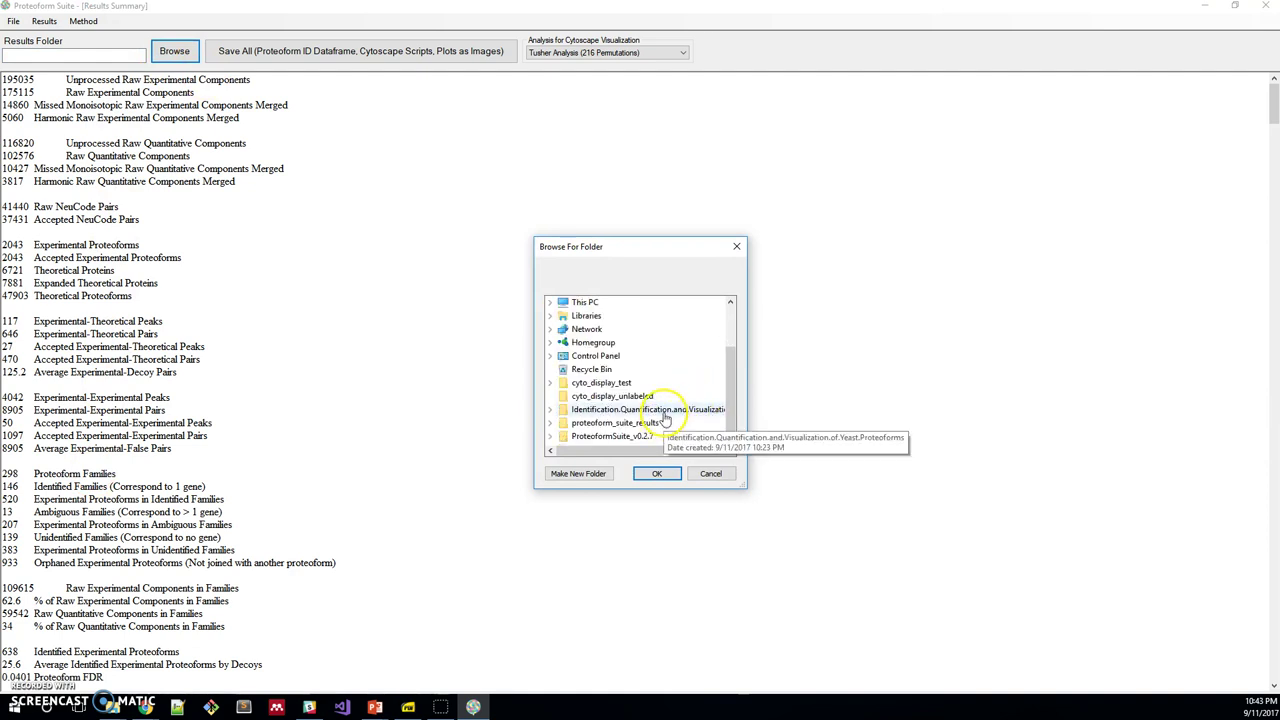
pyautogui.click(665, 418)
pyautogui.click(657, 473)
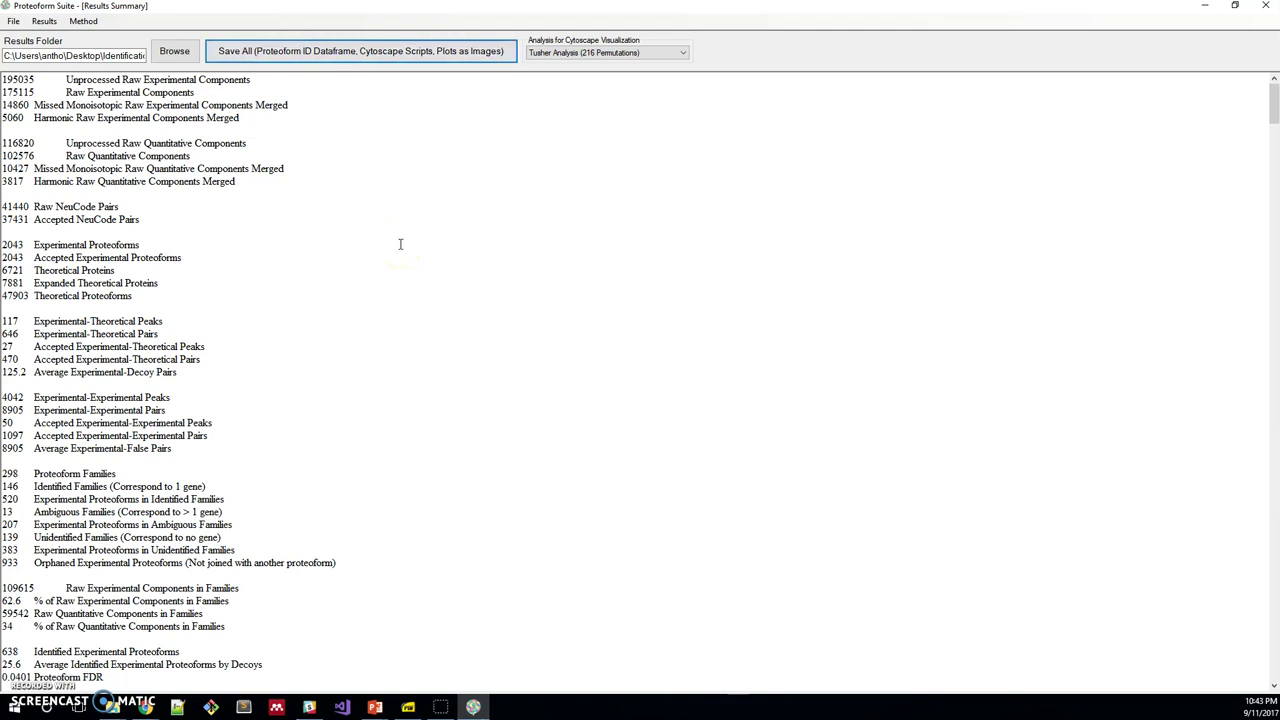
pyautogui.click(346, 60)
# Check the Yeast Proteoforms folder in File Explorer, selecting the newly exported result files
pyautogui.click(112, 707)
pyautogui.click(155, 662)
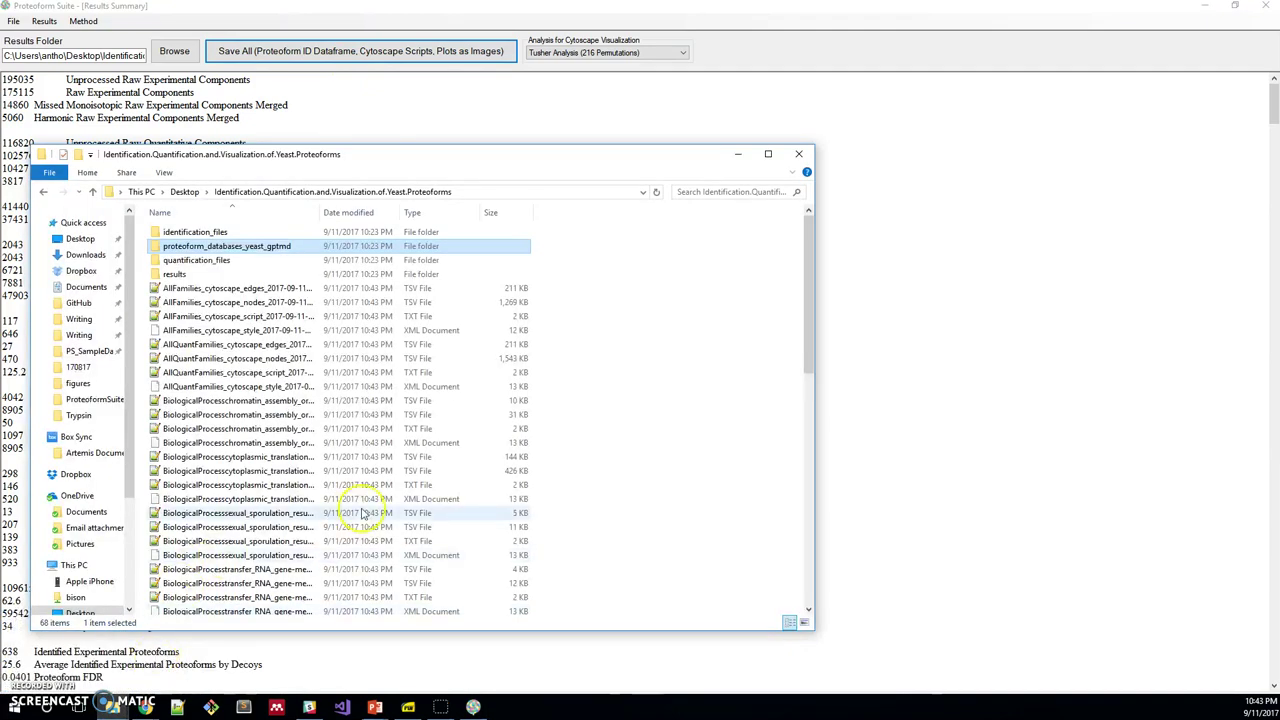
pyautogui.click(238, 289)
pyautogui.scroll(-13, 238, 295)
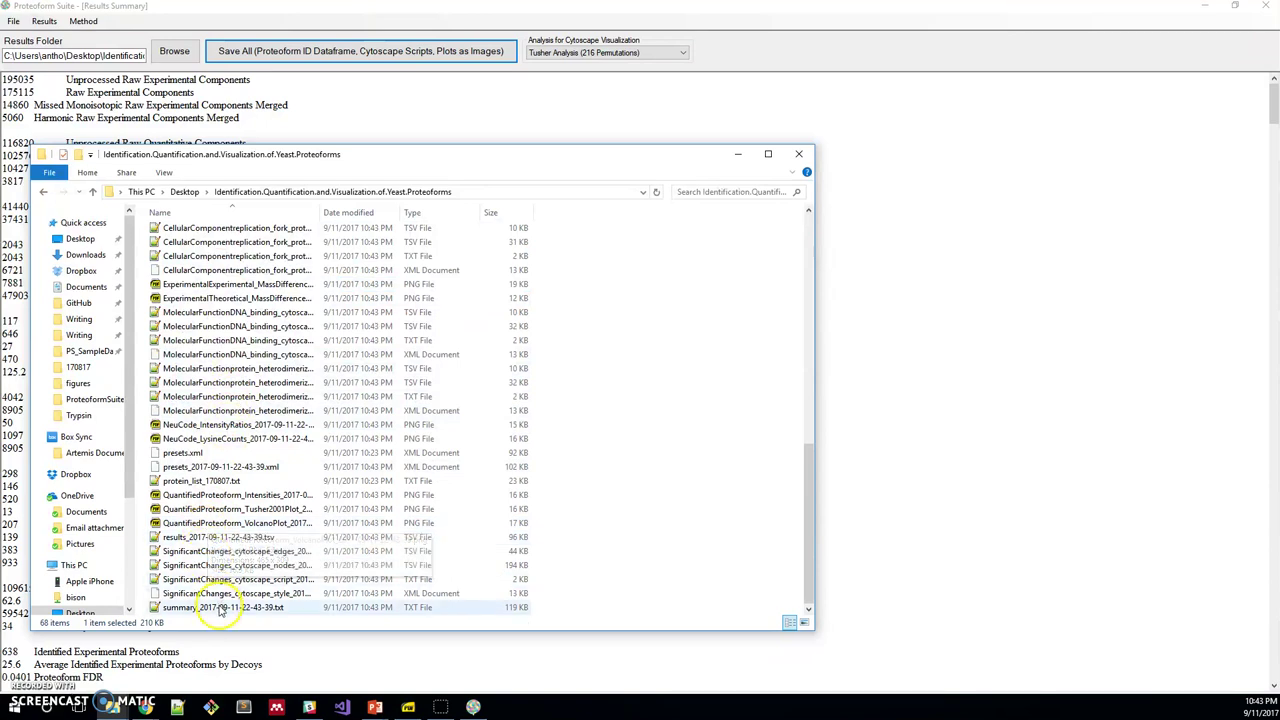
pyautogui.keyDown('shift'); pyautogui.click(224, 607); pyautogui.keyUp('shift')
pyautogui.scroll(13, 233, 538)
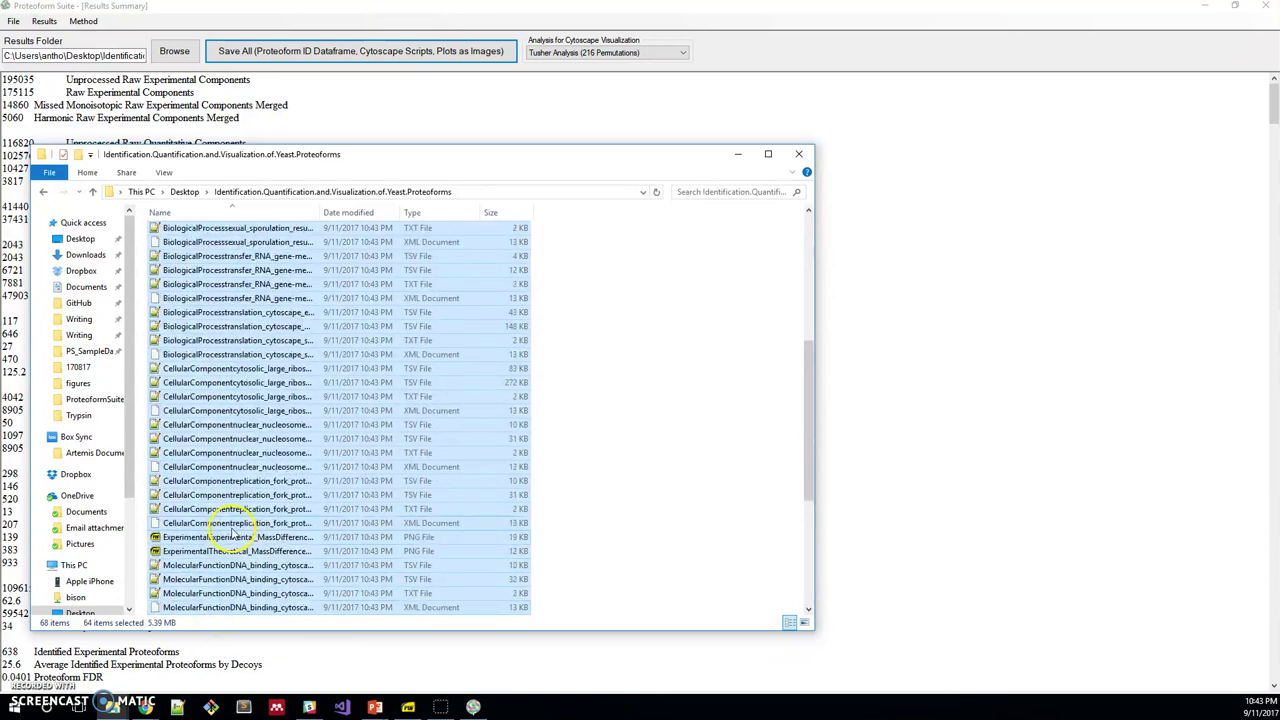
pyautogui.click(226, 347)
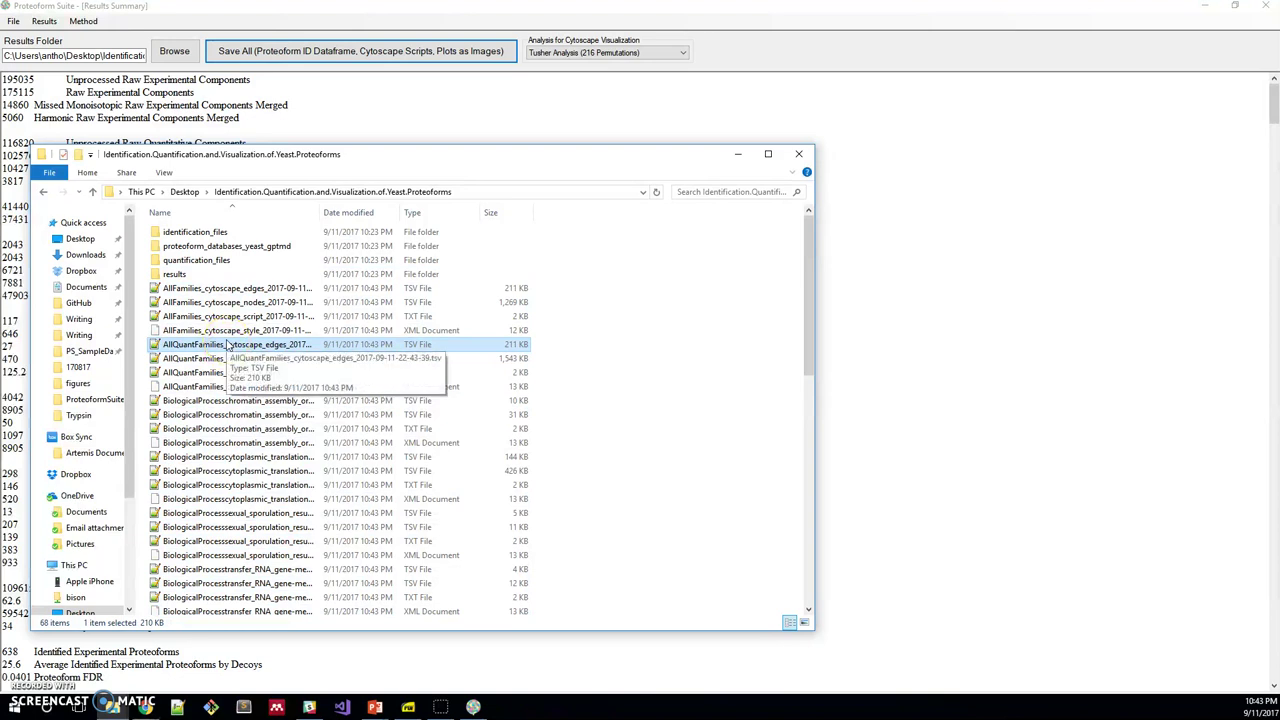
pyautogui.click(145, 705)
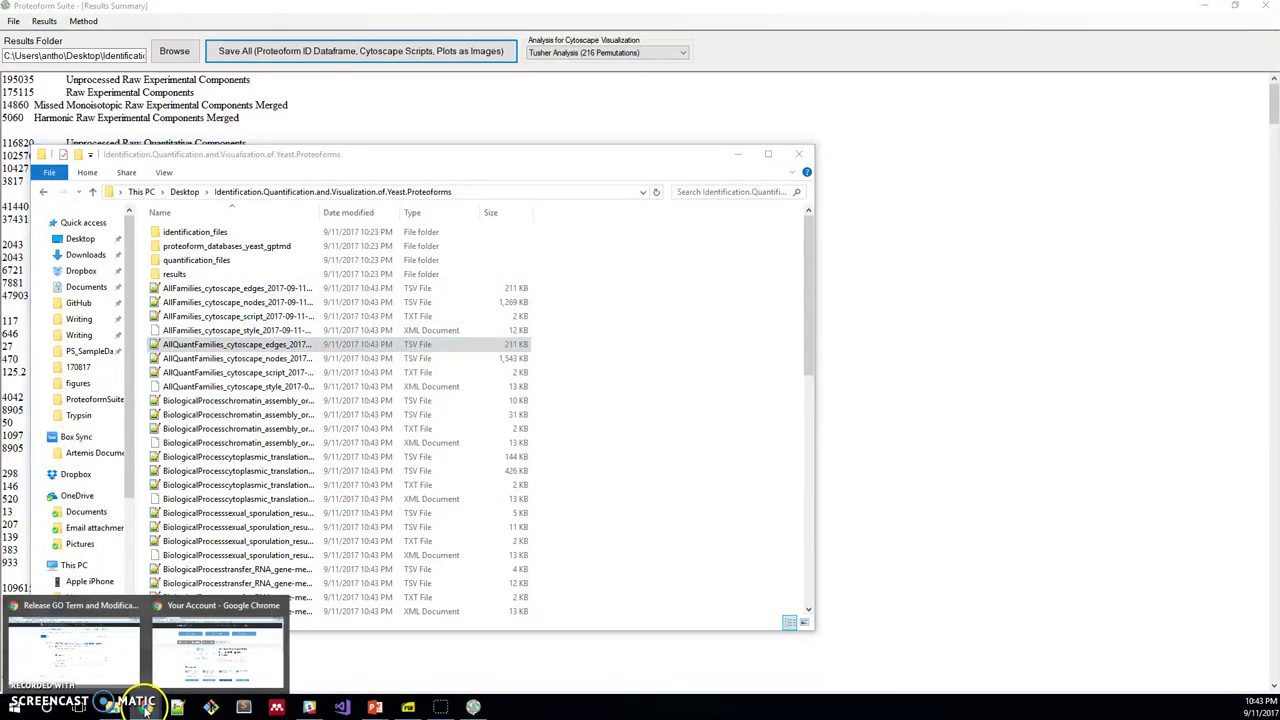
# Return to the GitHub ProteoformSuite 0.2.7 release page in Chrome
pyautogui.click(110, 650)
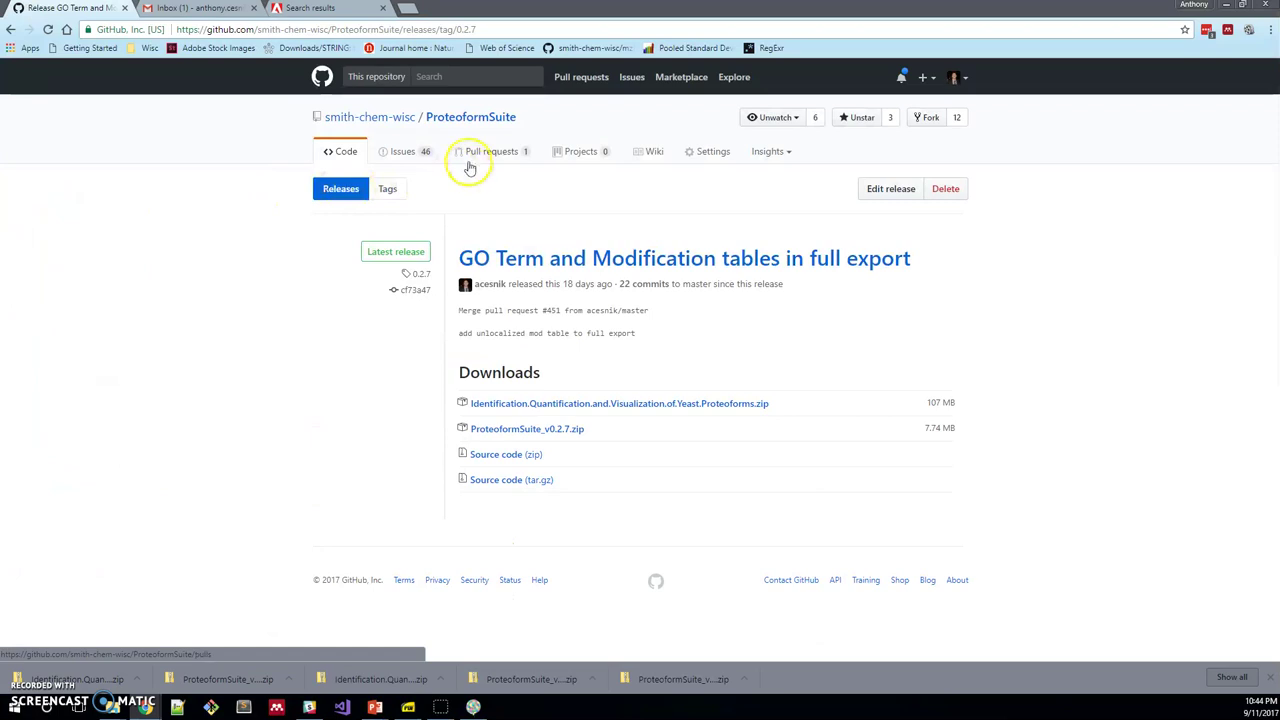